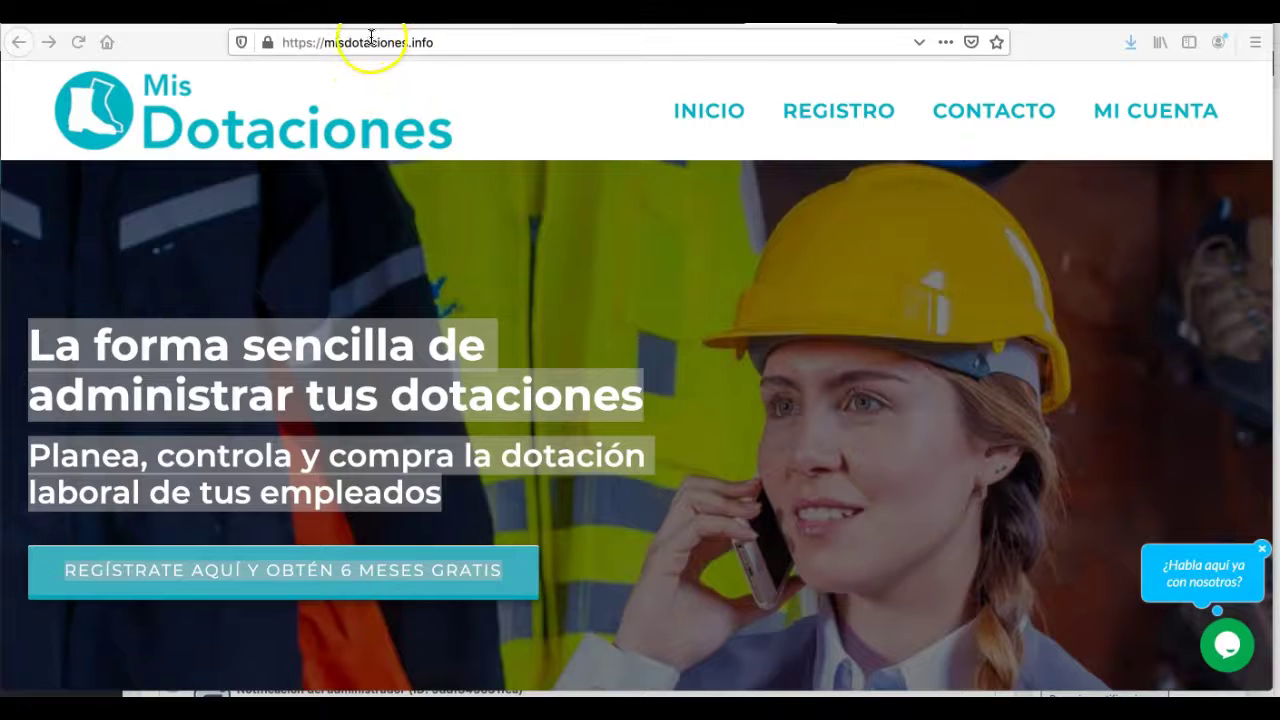
- Look over the Mis Dotaciones home page and go to the registration page
scroll(703, 382, "down", 1)
scroll(703, 382, "up", 1)
scroll(703, 382, "down", 4)
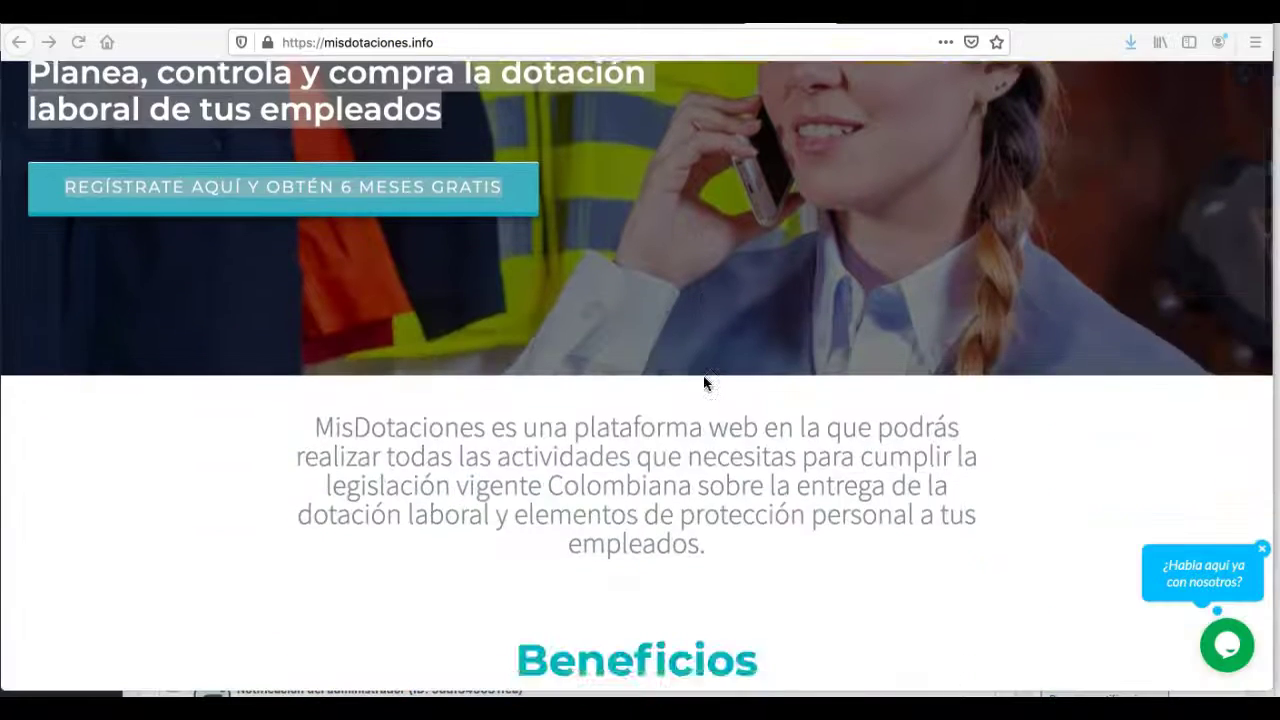
scroll(703, 382, "up", 3)
scroll(703, 382, "down", 1)
scroll(703, 382, "up", 2)
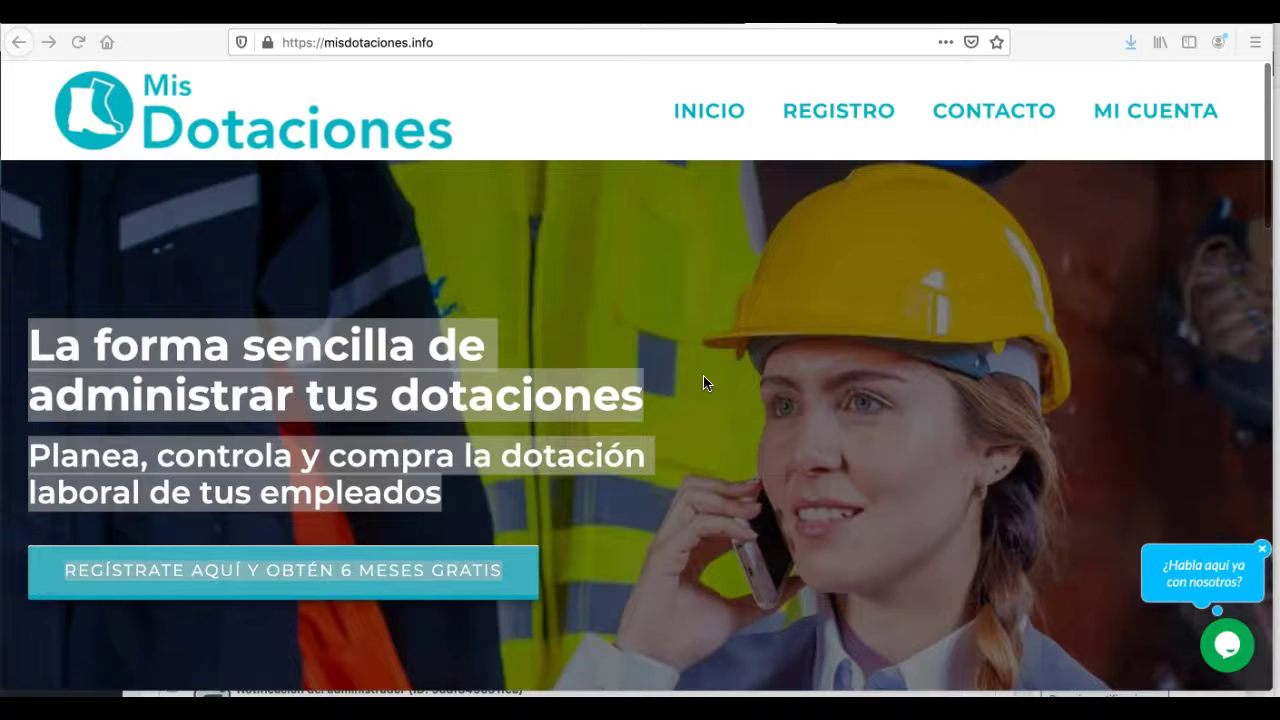
scroll(586, 466, "down", 2)
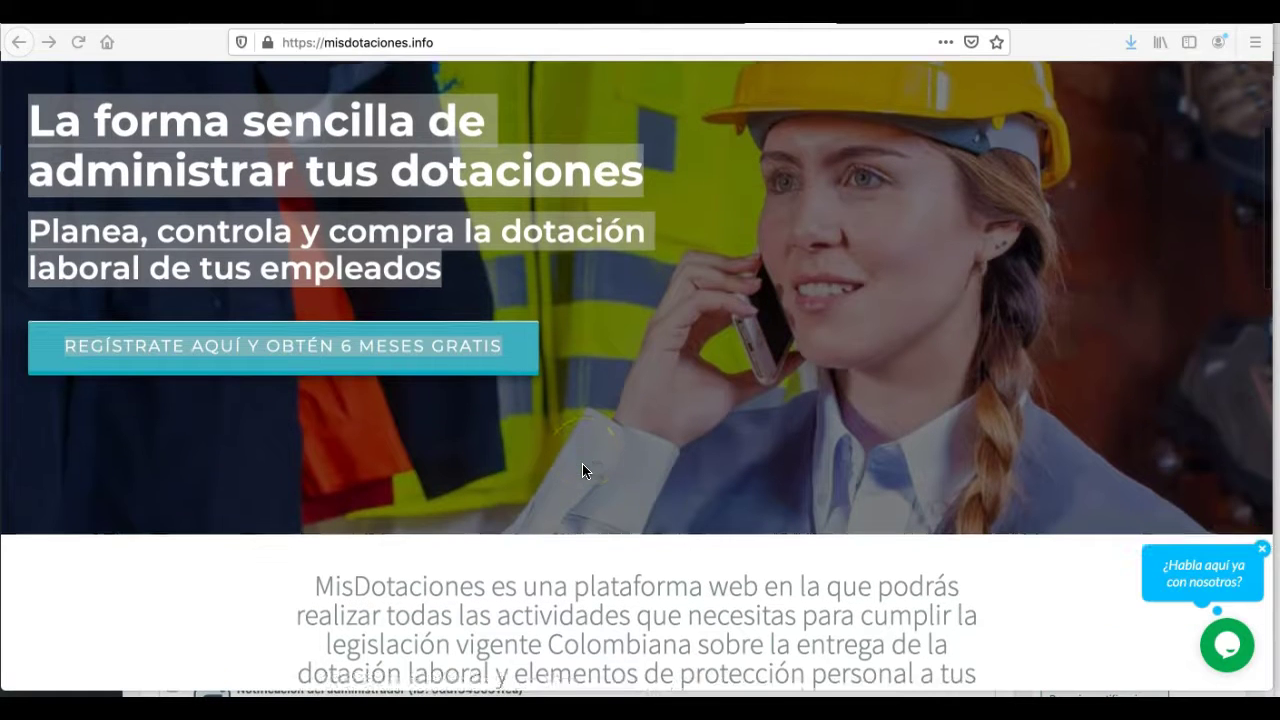
scroll(557, 598, "down", 2)
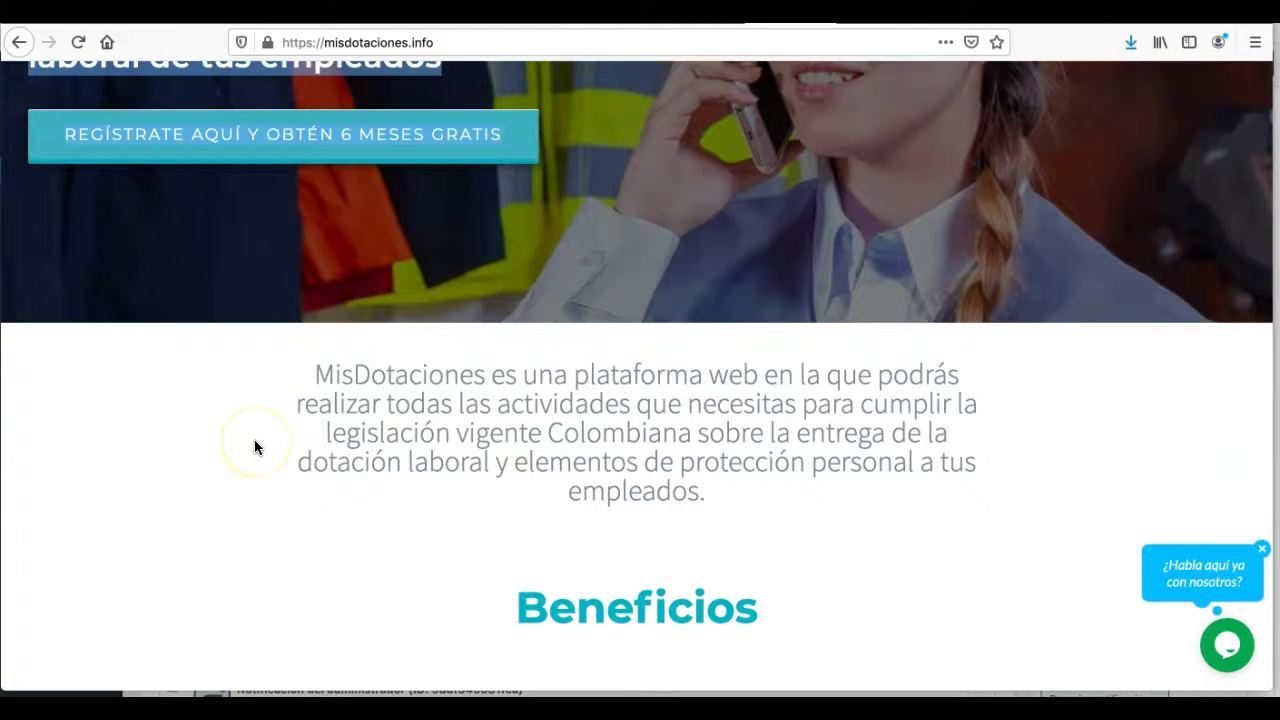
scroll(255, 441, "down", 2)
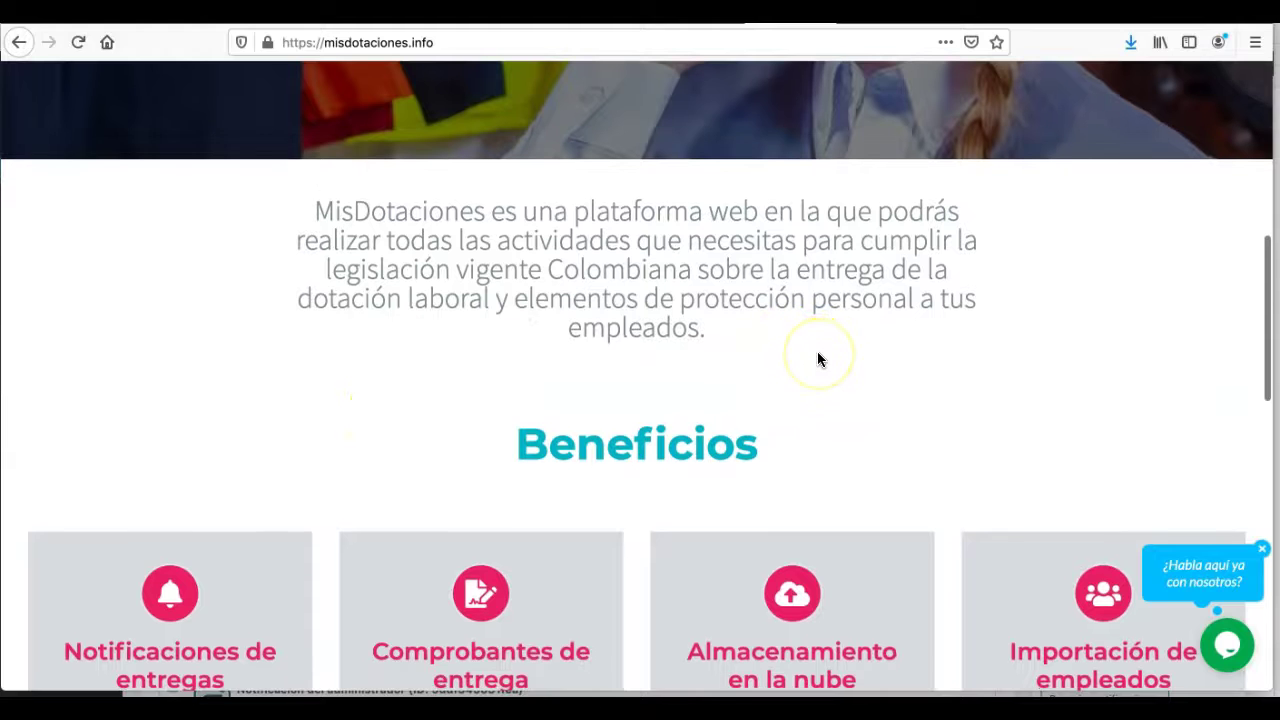
scroll(817, 355, "down", 2)
scroll(632, 489, "down", 4)
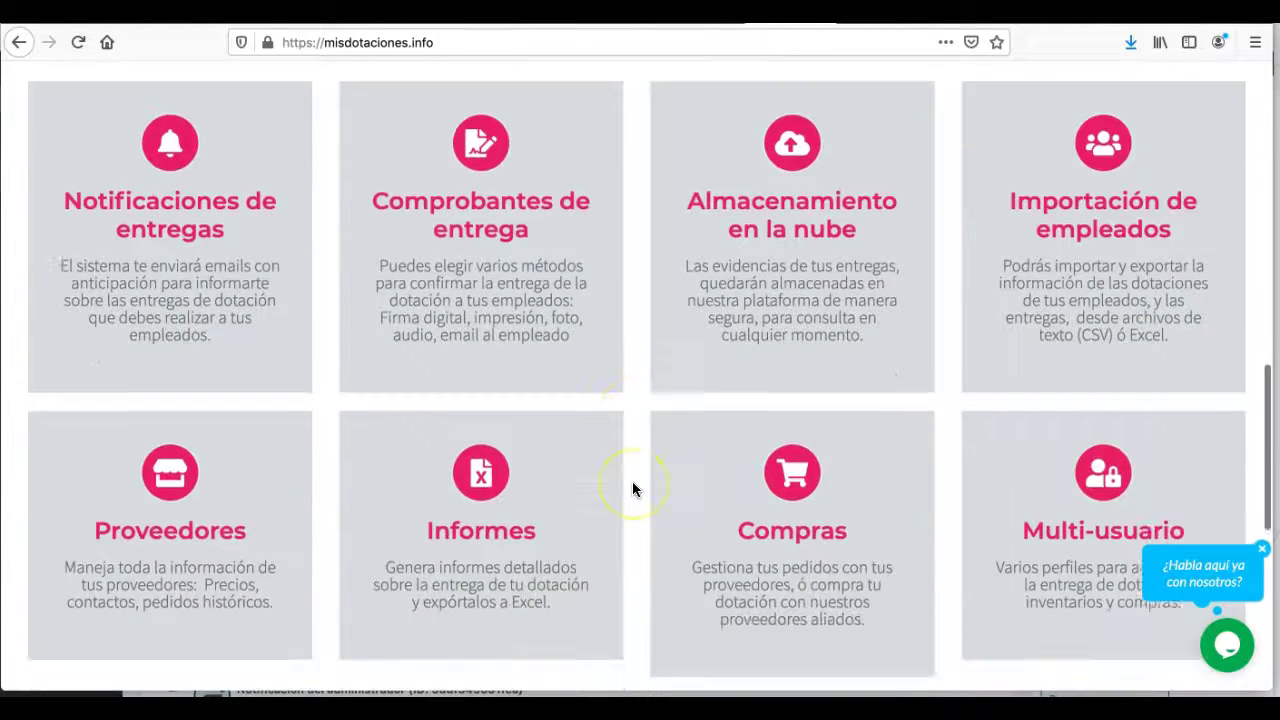
scroll(632, 489, "down", 5)
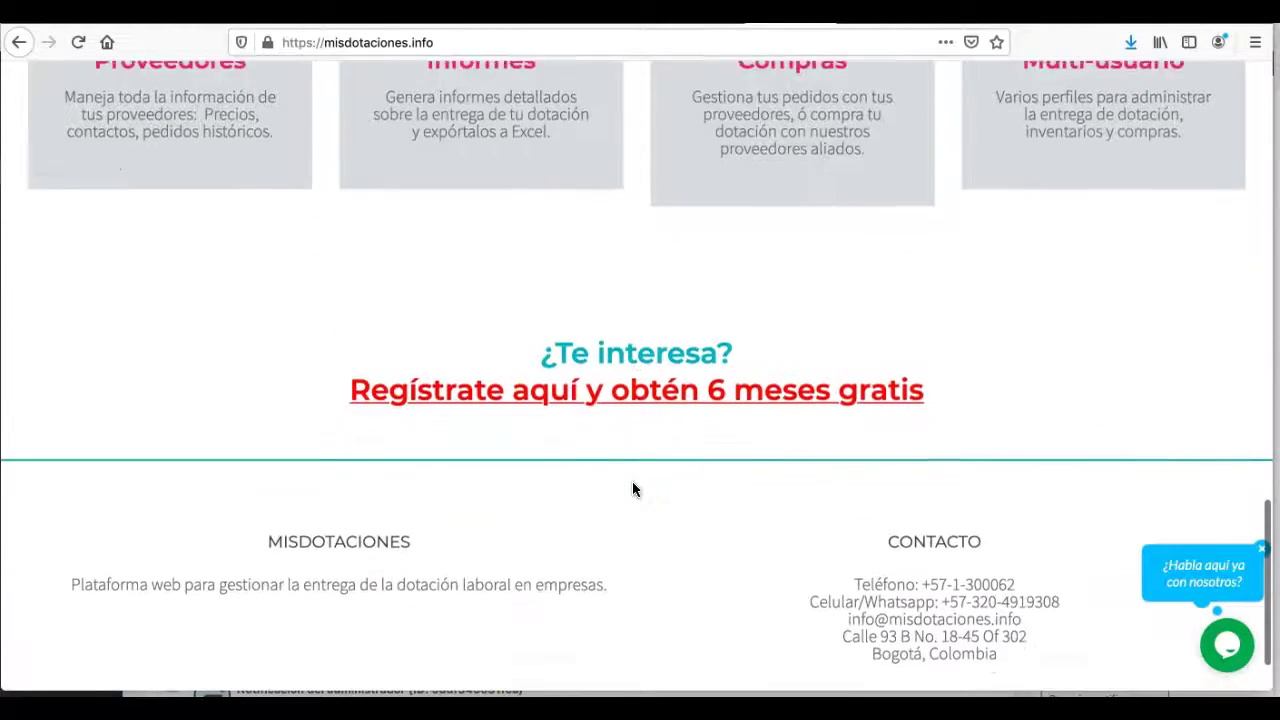
scroll(632, 489, "up", 15)
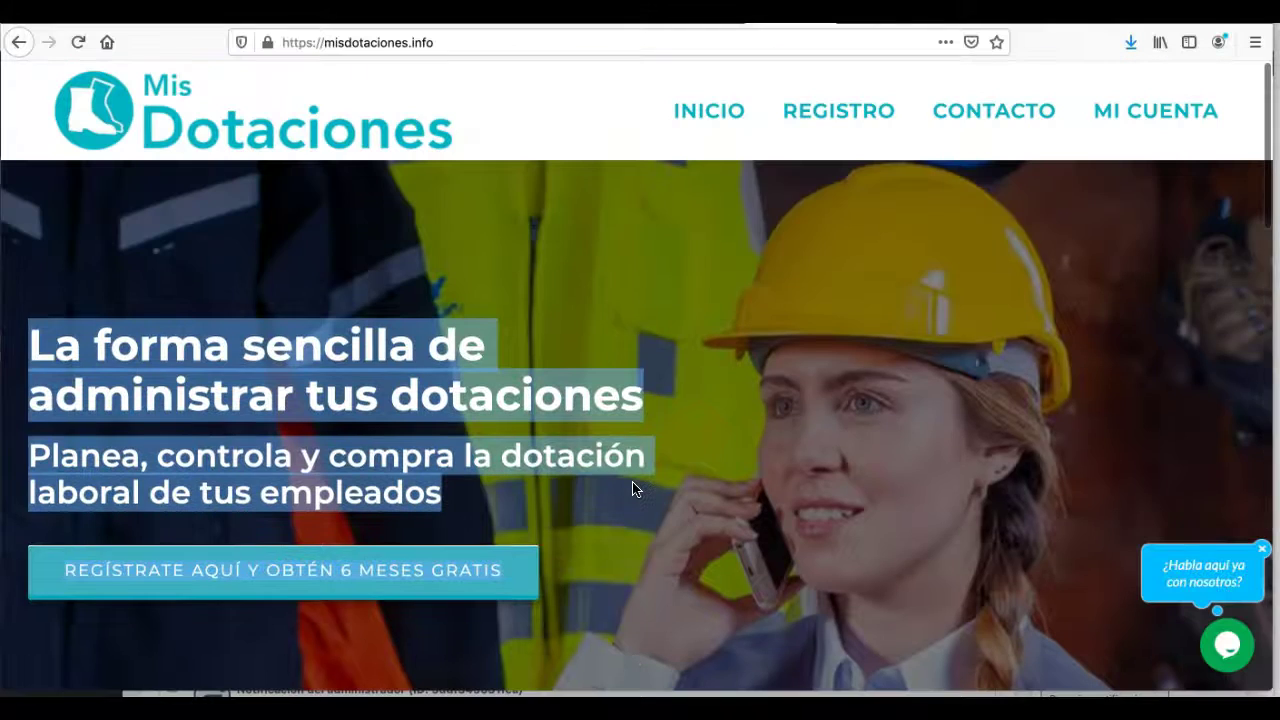
left_click(833, 110)
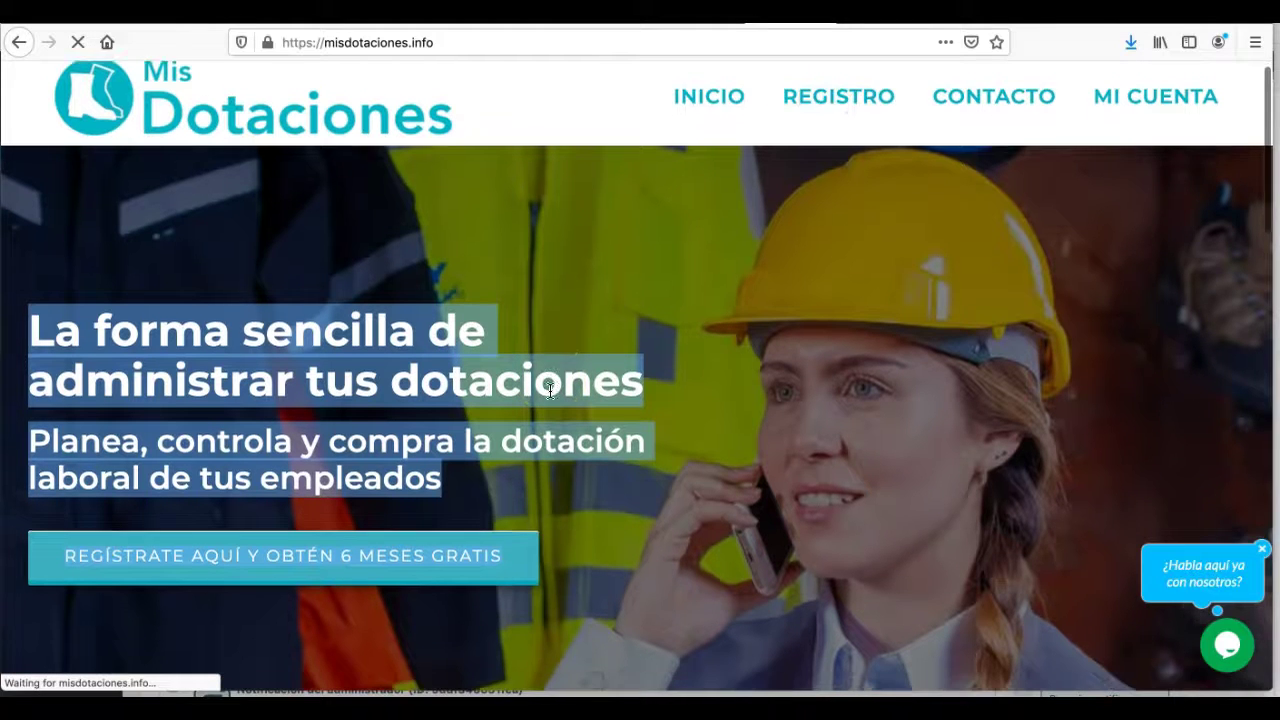
- Enter the registrant's full name, company ACICOR, city Bogota, 100 employees and the mobile number
scroll(550, 390, "down", 3)
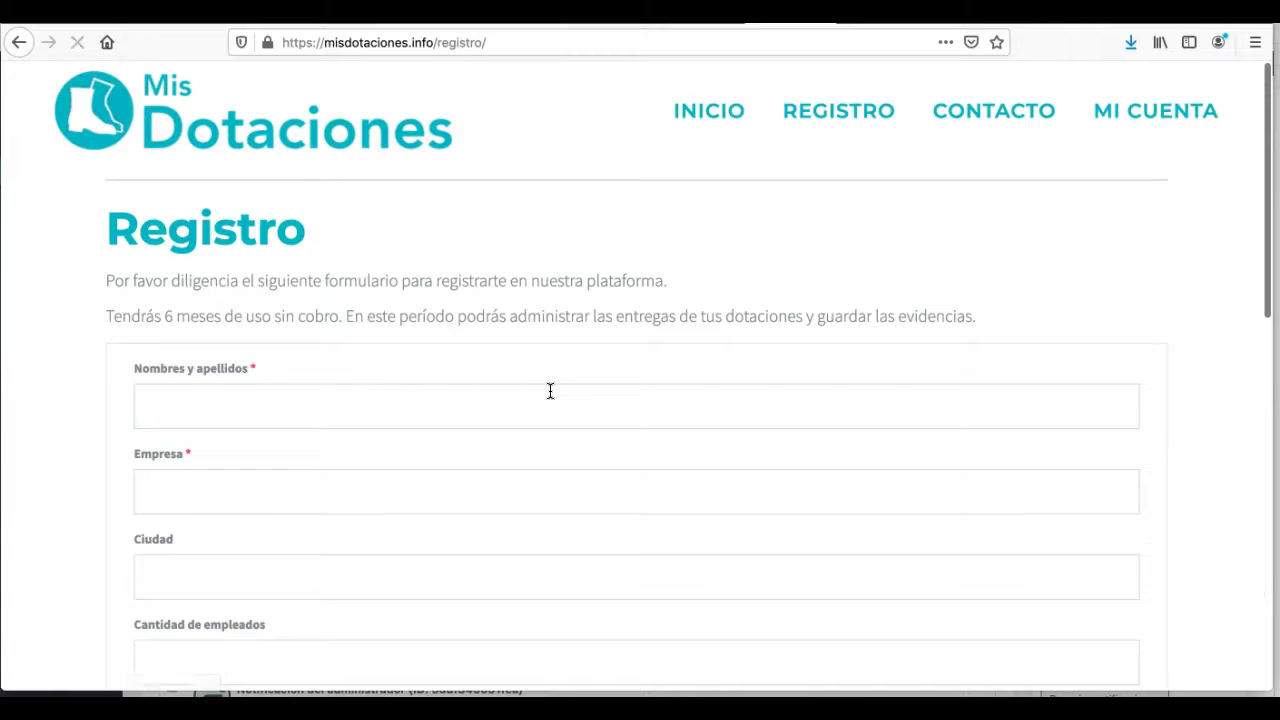
scroll(549, 389, "down", 1)
left_click(401, 371)
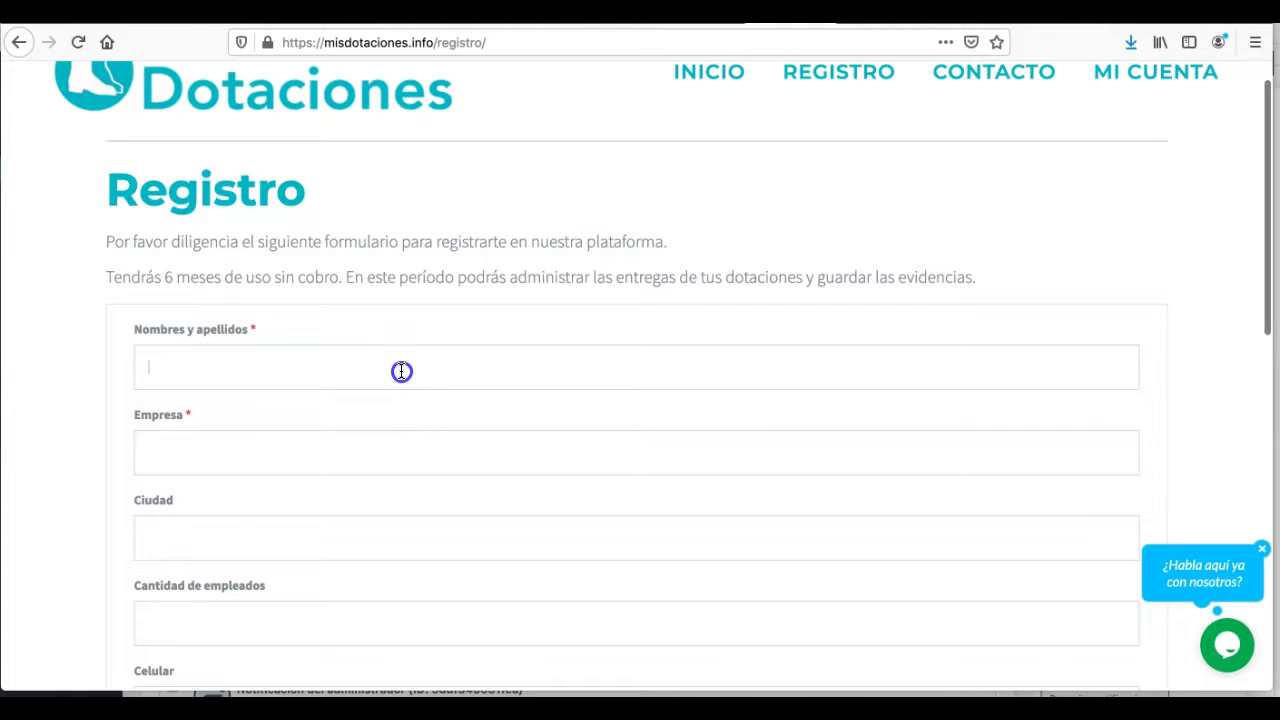
scroll(395, 370, "down", 1)
left_click(383, 369)
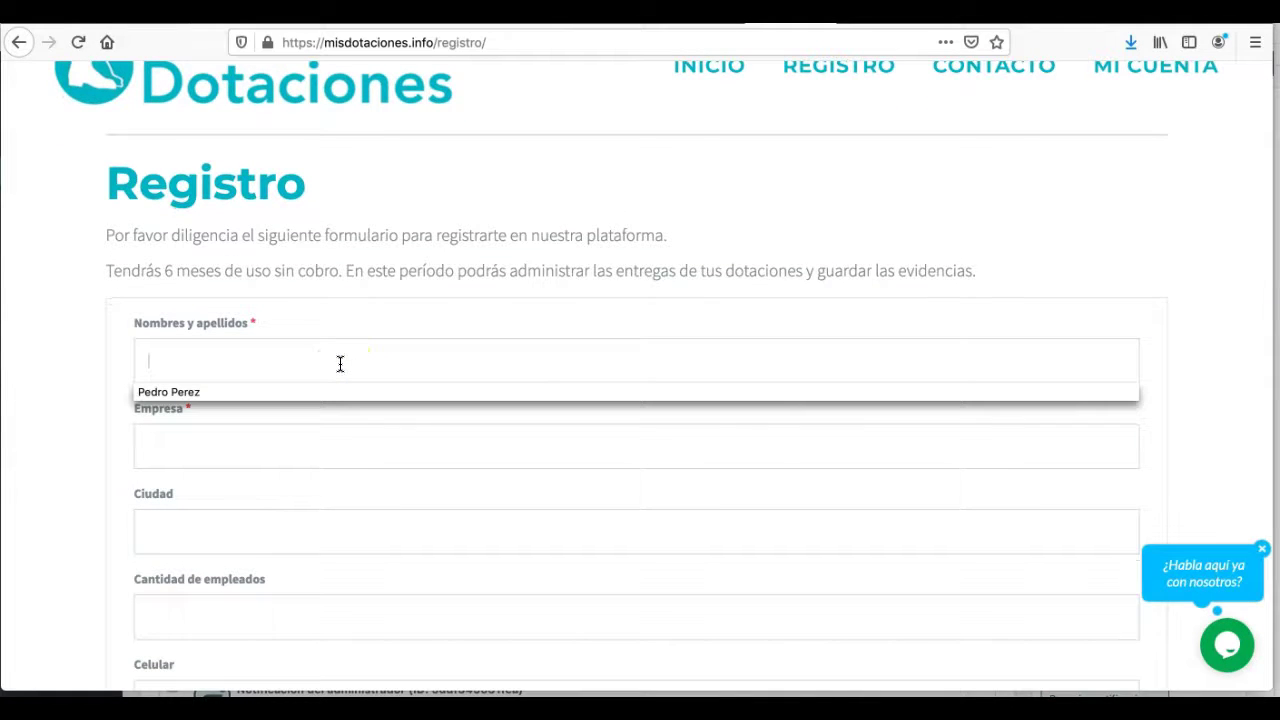
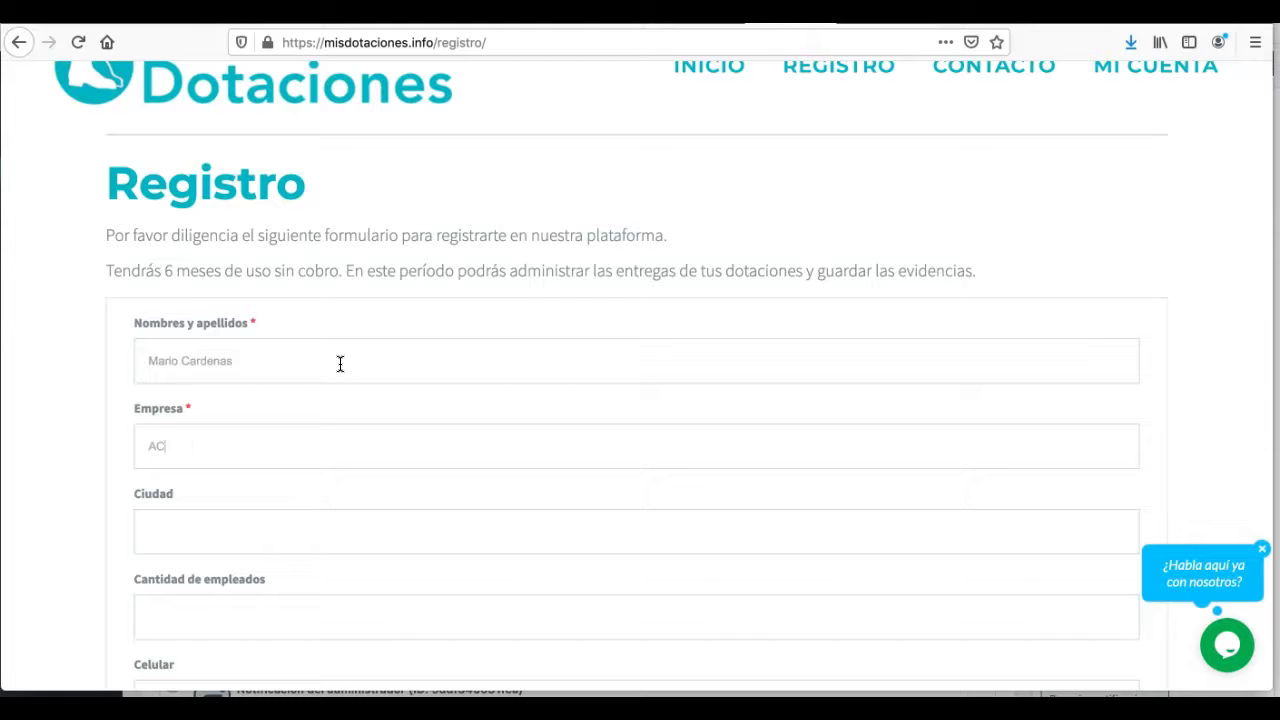
scroll(412, 348, "down", 1)
left_click(326, 471)
type("Bogota")
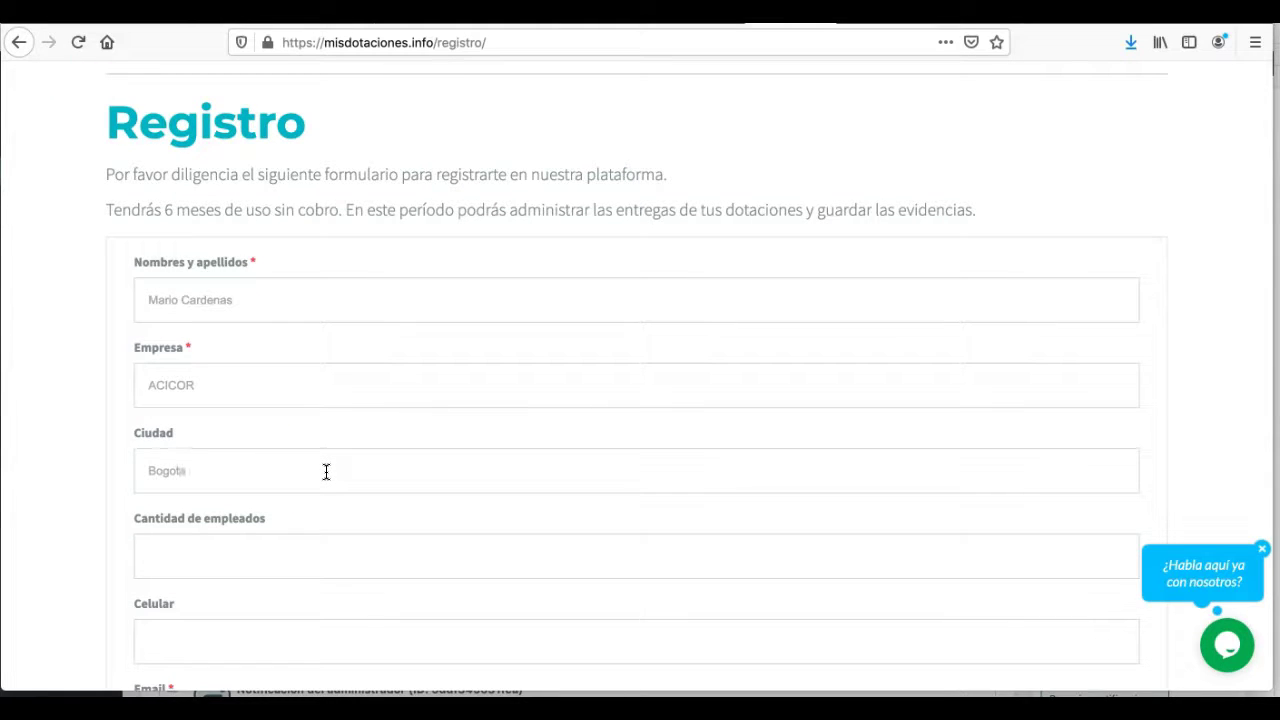
scroll(326, 471, "down", 3)
left_click(294, 515)
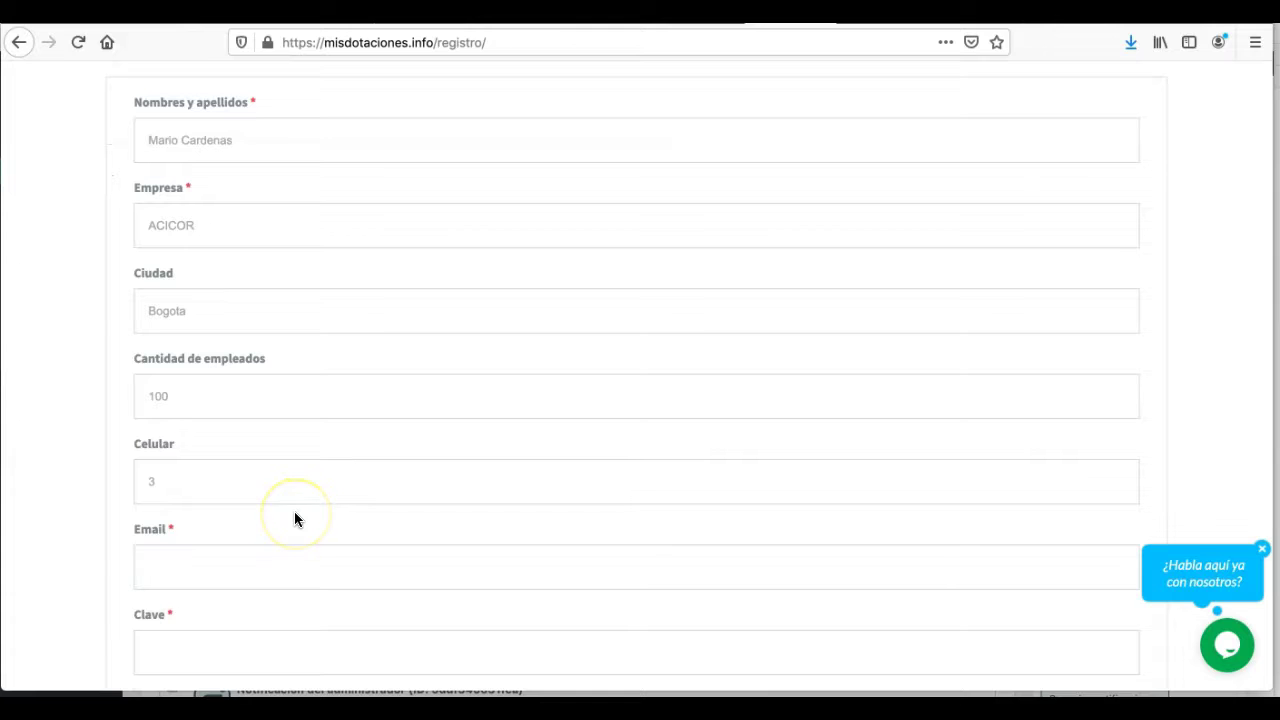
- Fill in the e-mail address and paste it into the Clave password field
key("Tab")
scroll(334, 534, "down", 2)
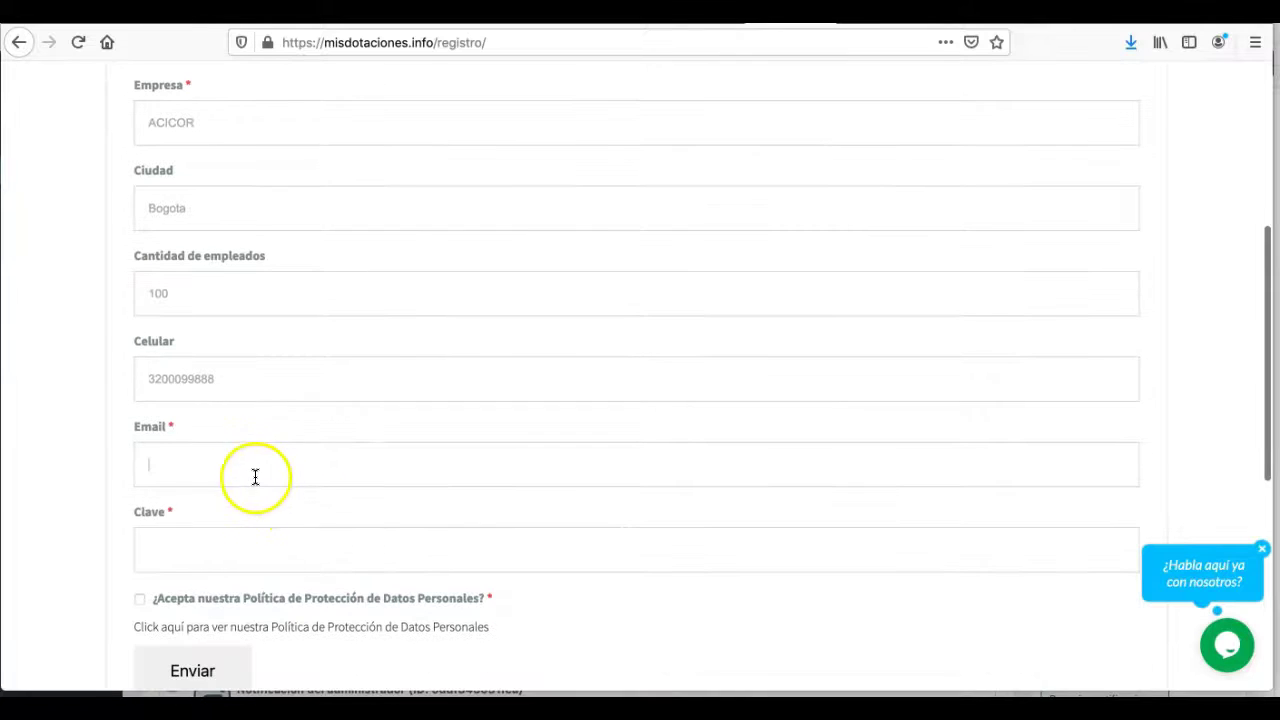
left_click(243, 466)
type("m@m.com")
left_click(177, 449)
scroll(106, 435, "down", 1)
left_click(153, 401)
left_click(206, 477)
triple_click(229, 393)
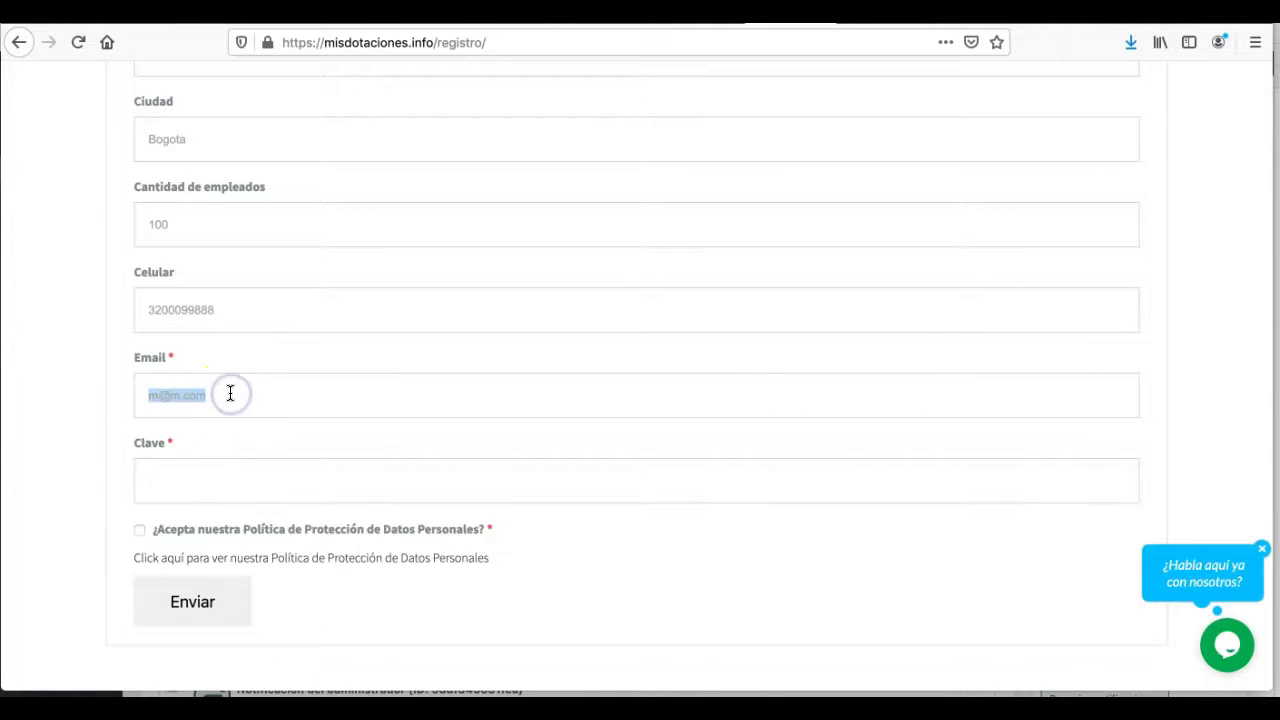
key("Tab")
key("ctrl+v")
left_click(117, 422)
triple_click(193, 483)
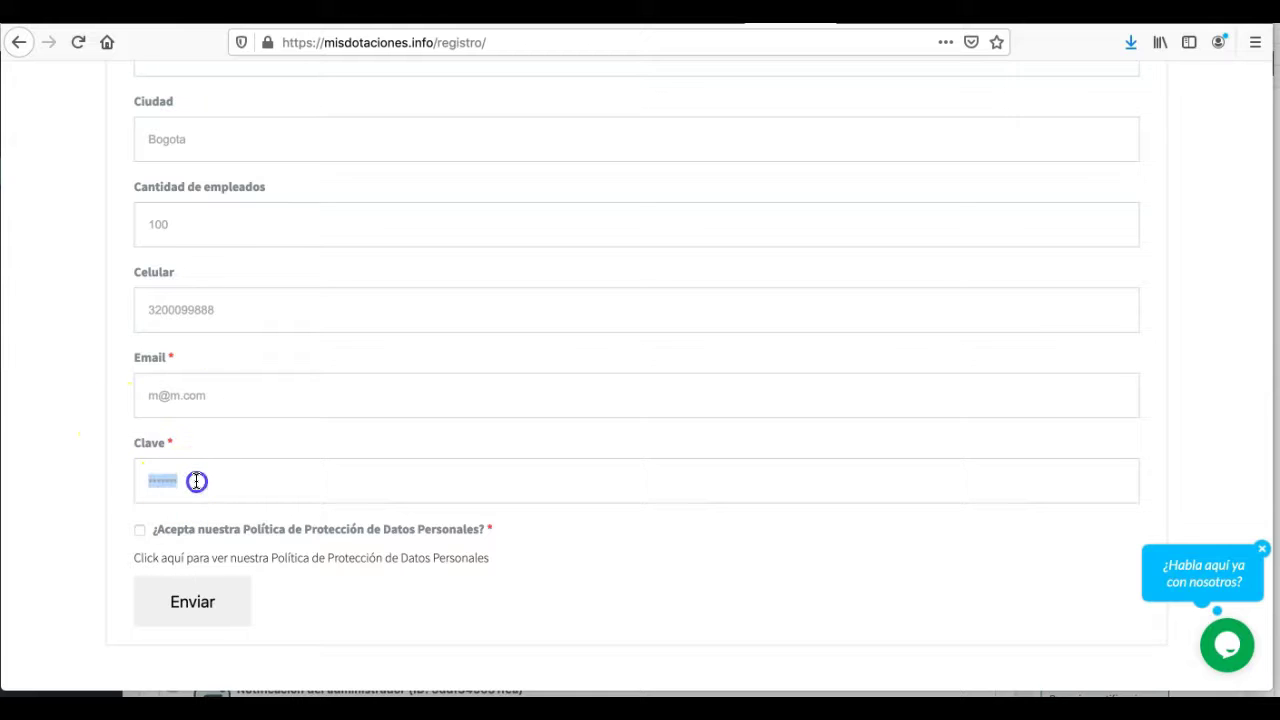
triple_click(229, 400)
key("Tab")
- Accept the personal data protection policy and submit the registration
left_click(104, 455)
scroll(110, 465, "down", 1)
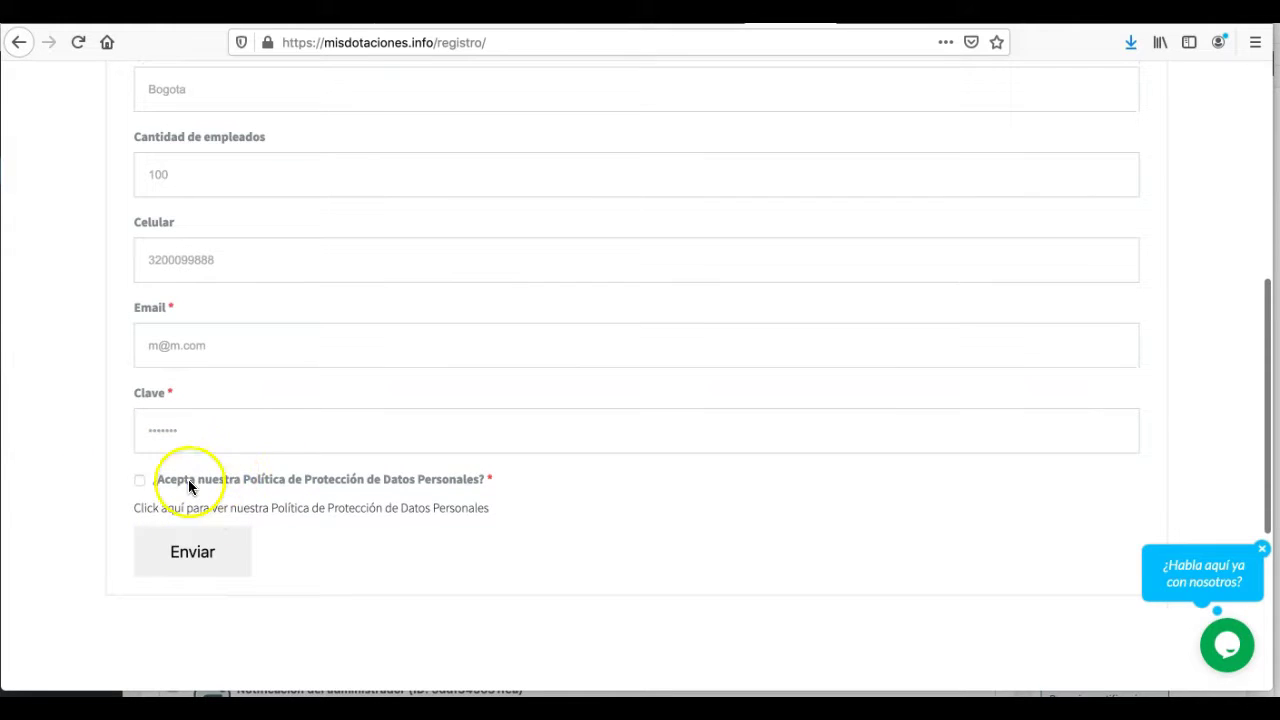
left_click(140, 481)
left_click(194, 553)
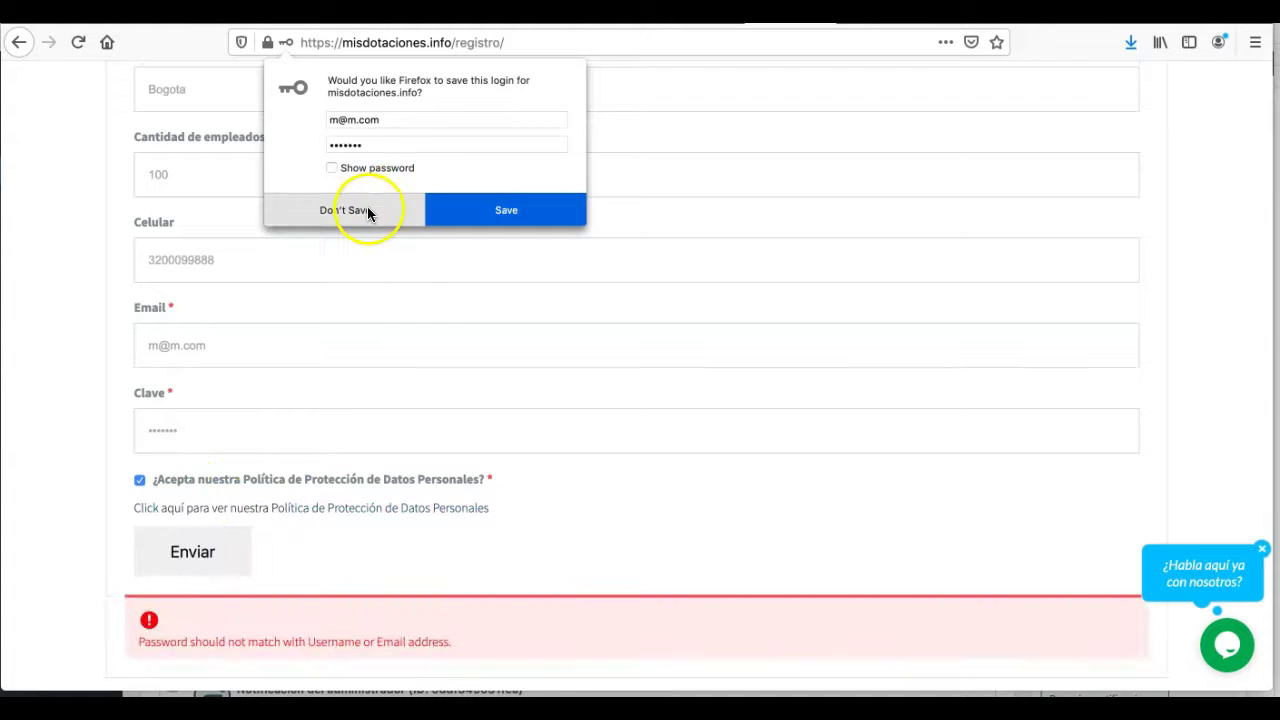
- Replace the rejected Clave with a new password and resubmit, declining Firefox's save-login prompts
left_click(367, 209)
scroll(411, 322, "down", 1)
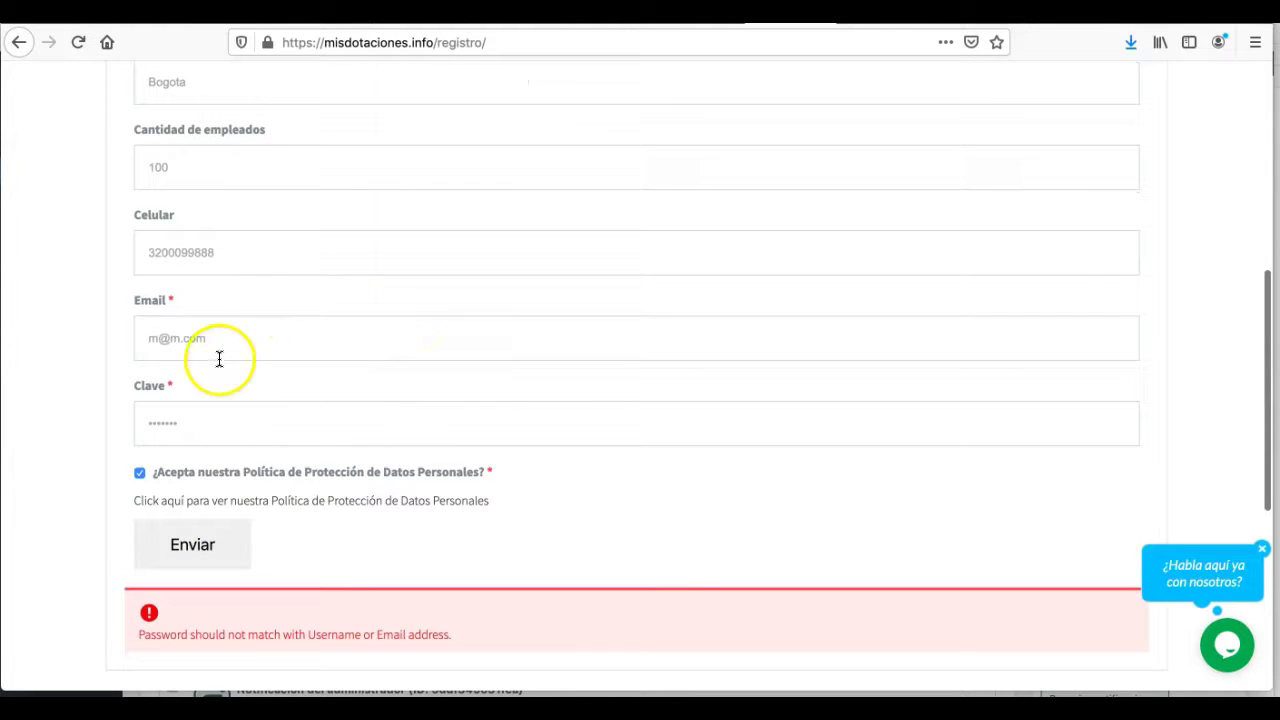
double_click(234, 415)
type("123")
scroll(91, 440, "down", 1)
left_click(192, 523)
left_click(357, 209)
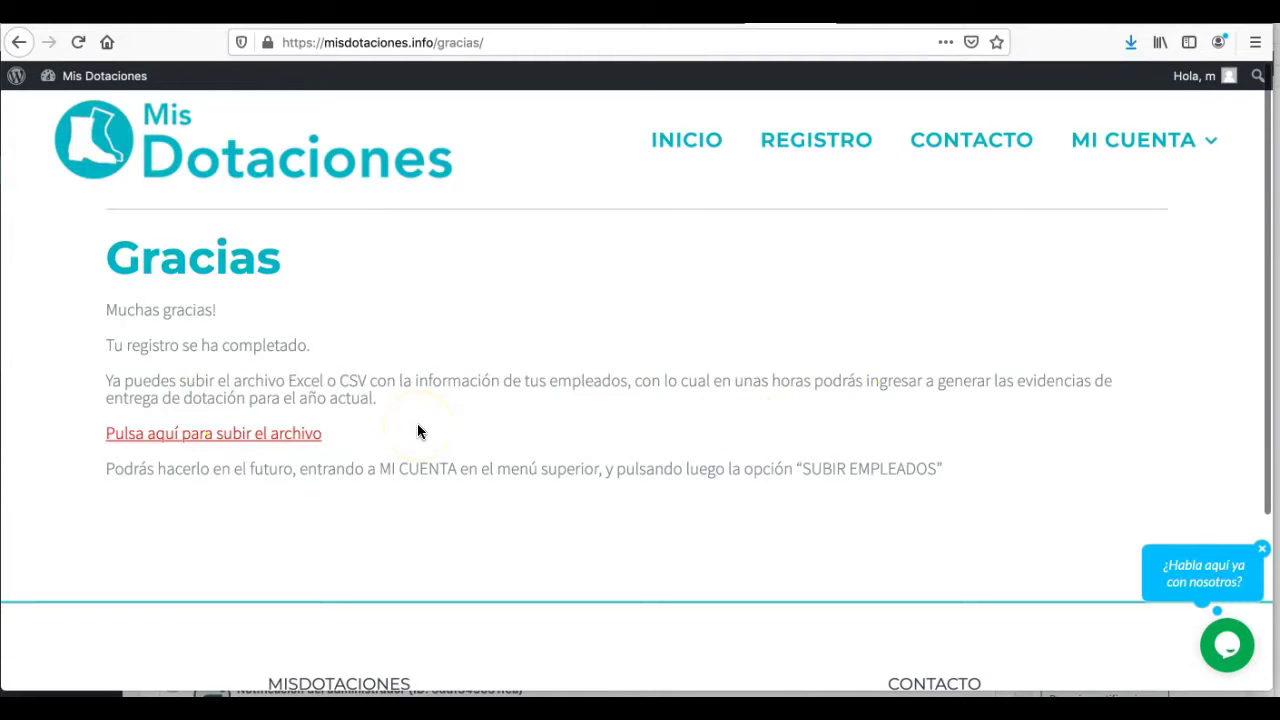
- Go to the employee file upload form and read the required-column hints under the file field
scroll(417, 431, "down", 1)
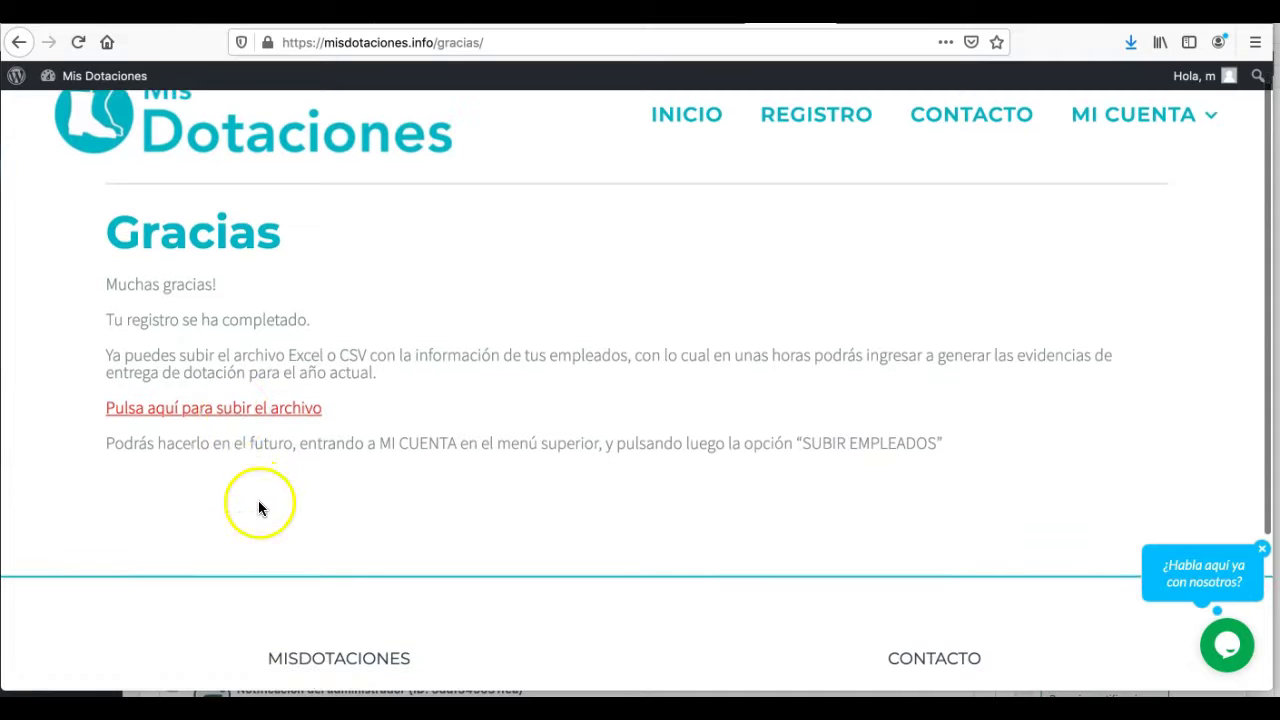
left_click(210, 412)
scroll(375, 475, "up", 1)
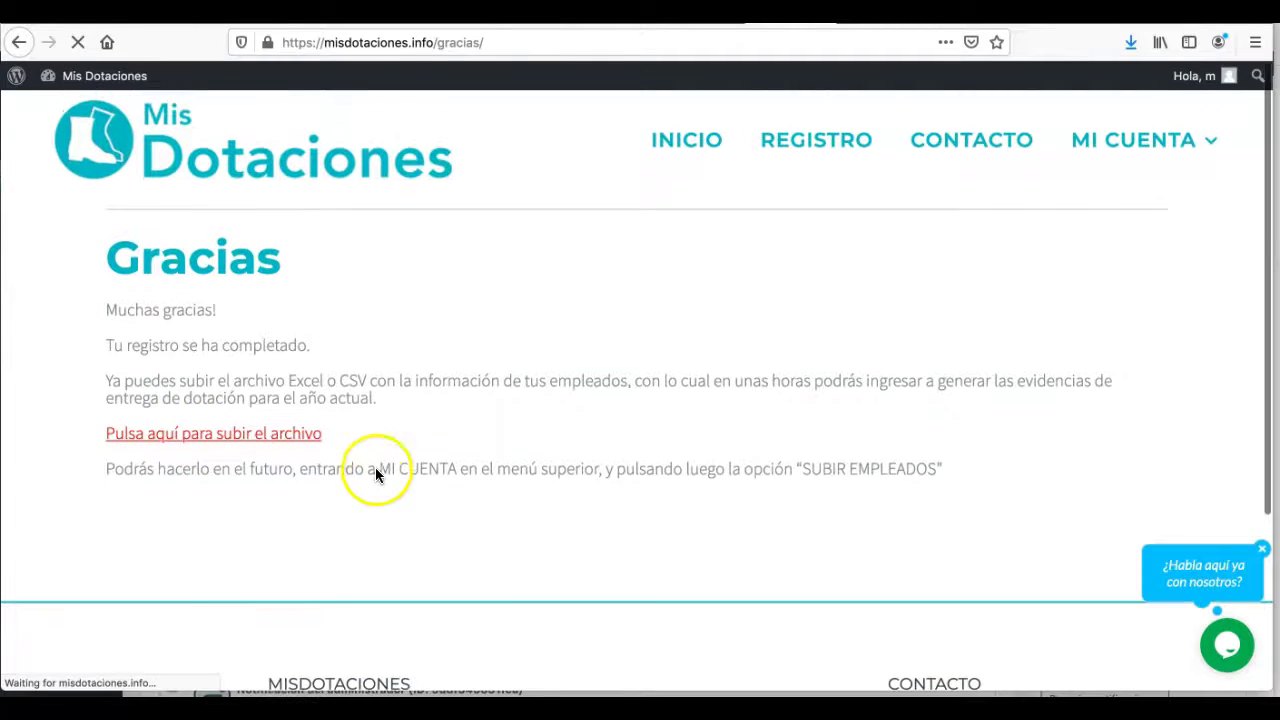
scroll(650, 443, "down", 3)
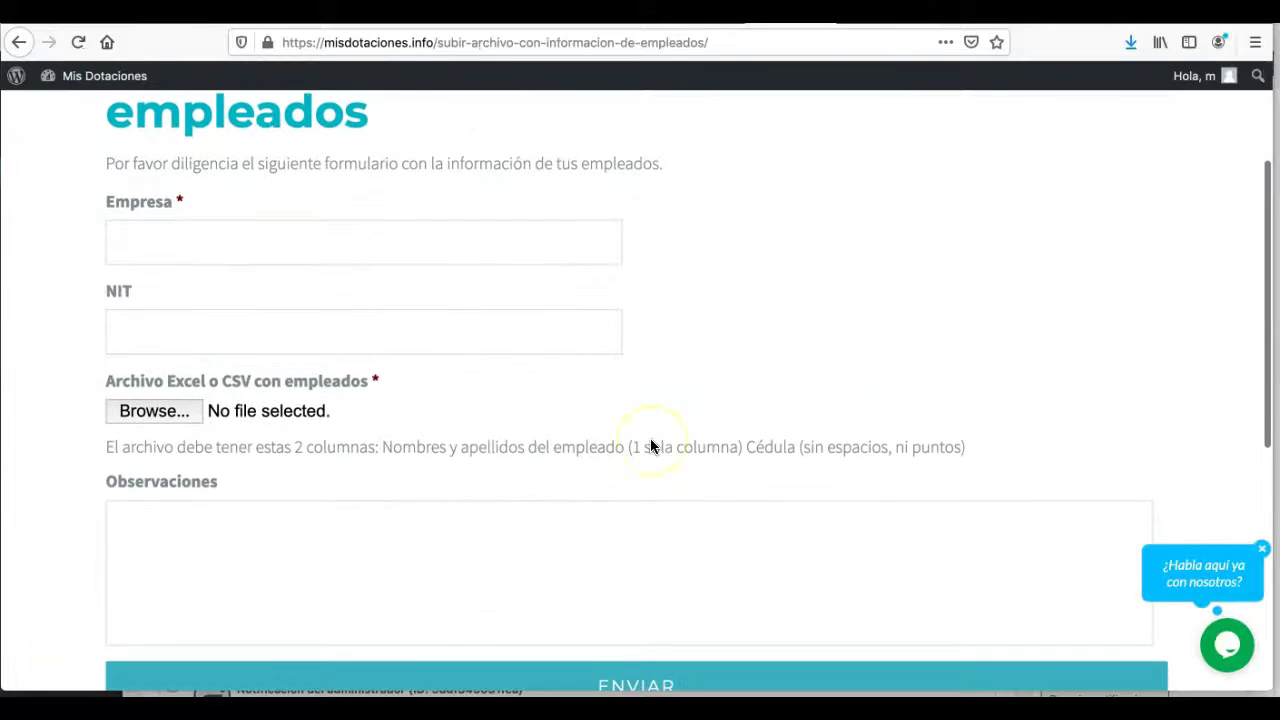
scroll(469, 449, "up", 1)
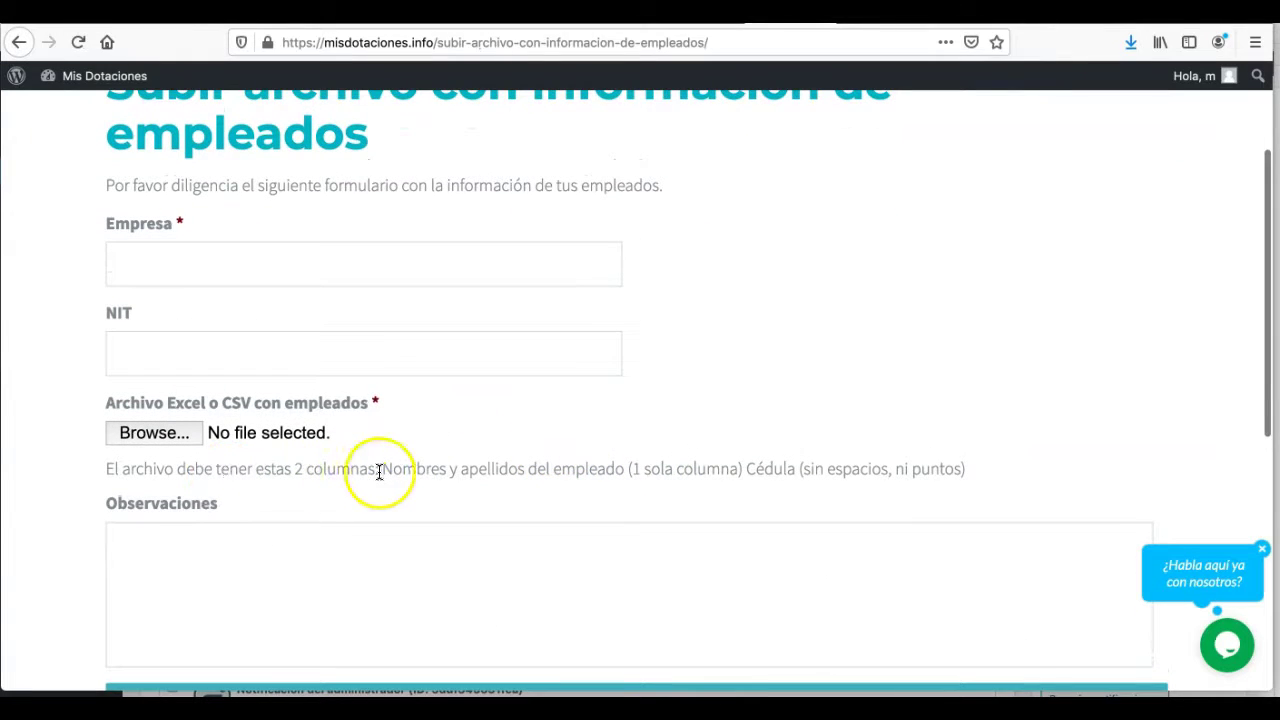
left_click_drag(383, 469, 625, 470)
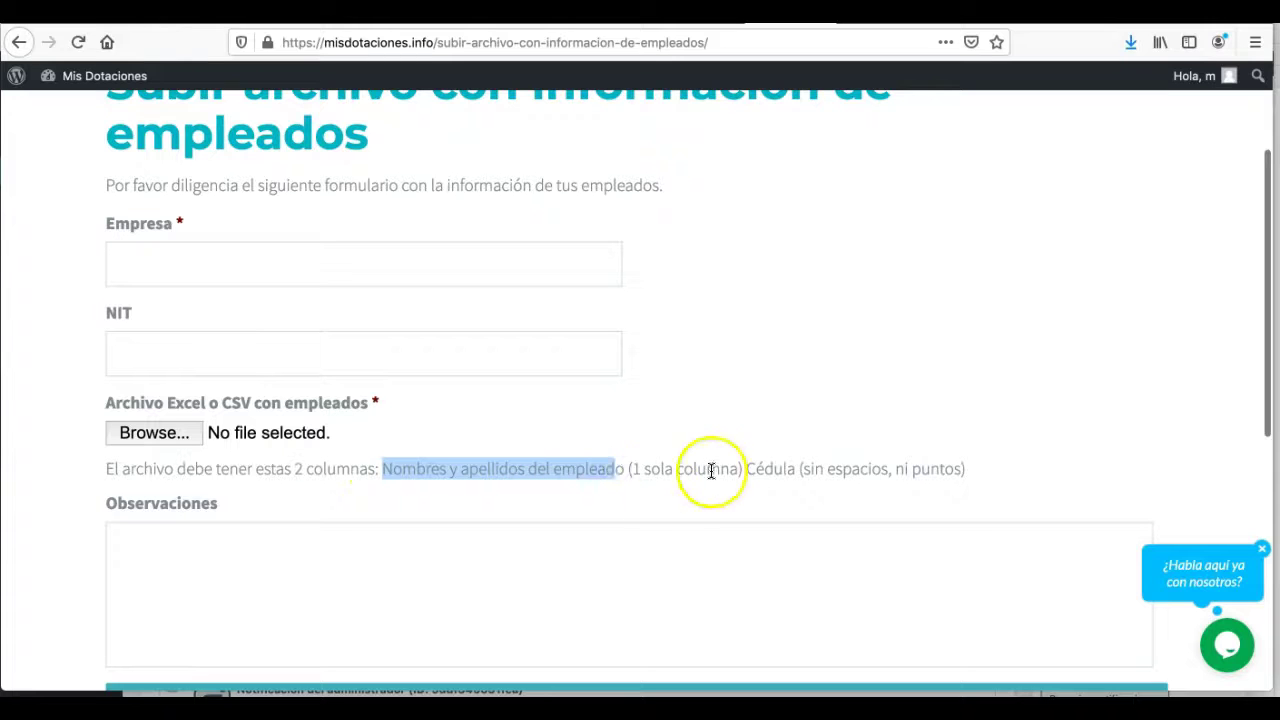
left_click(791, 472)
scroll(585, 378, "up", 2)
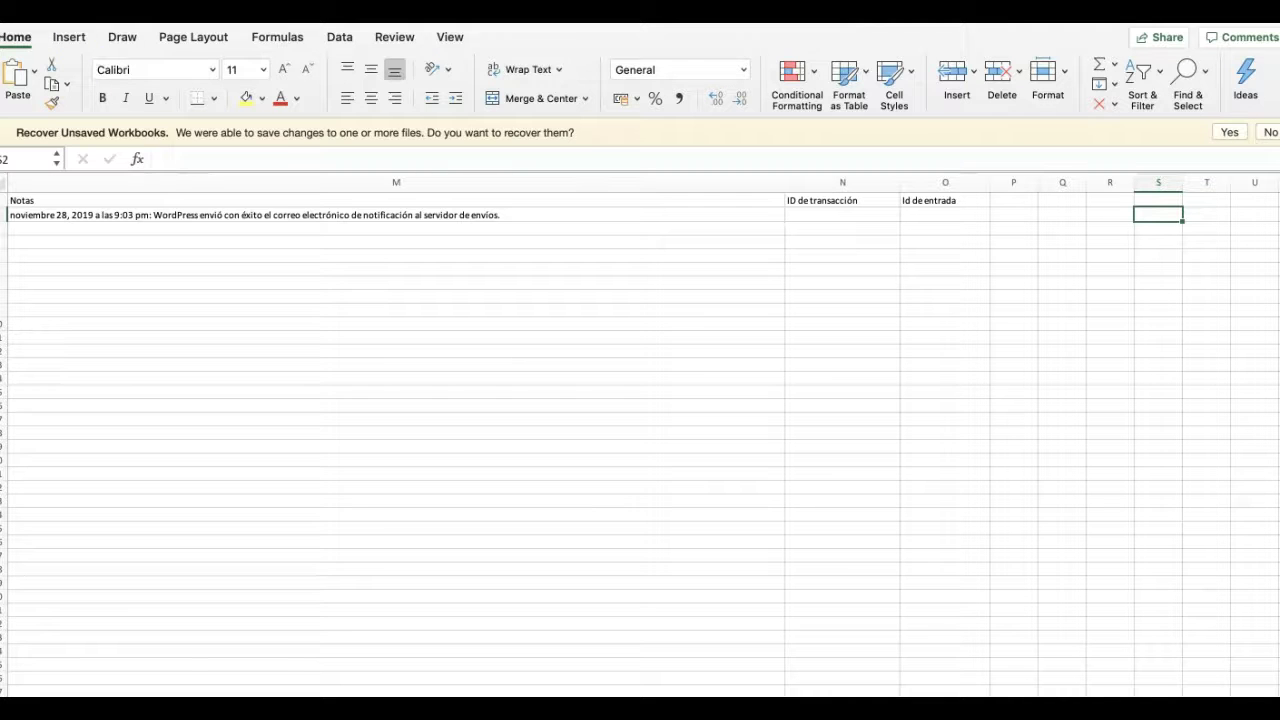
- Create a new blank workbook with headers Nombre in A1 and Cedula in B1
left_click(88, 11)
left_click(110, 14)
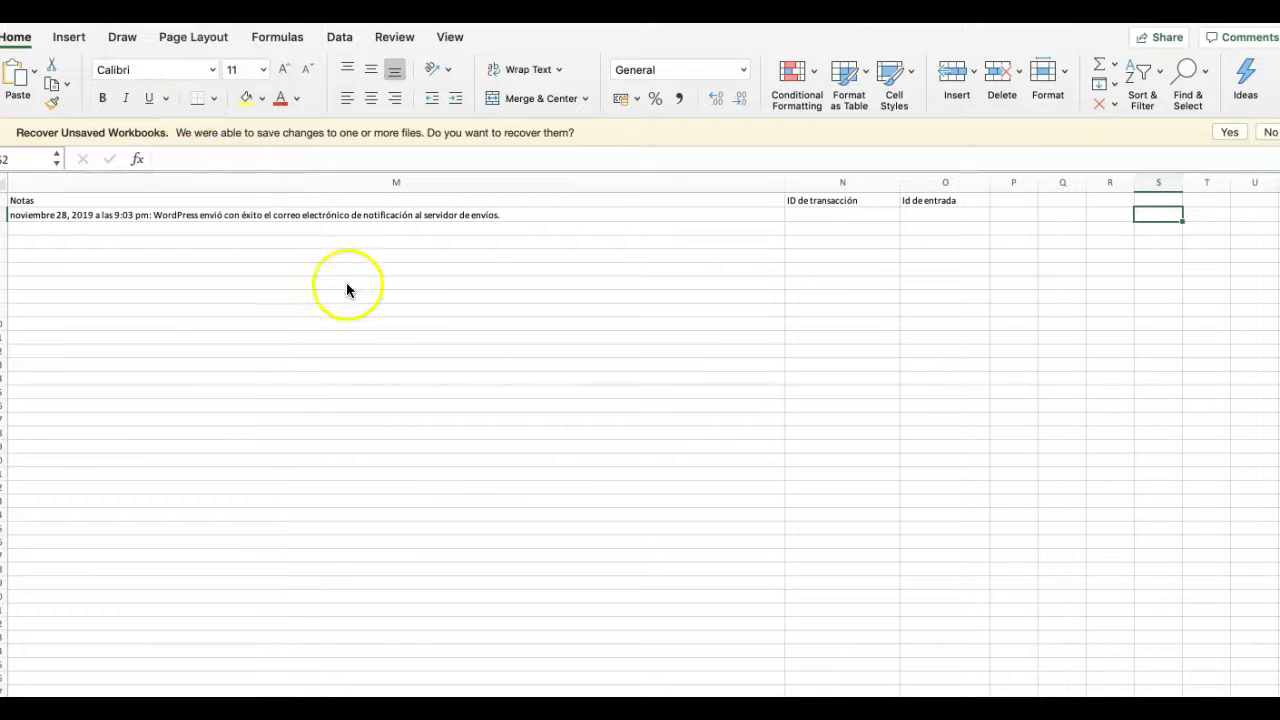
type("NOmbre")
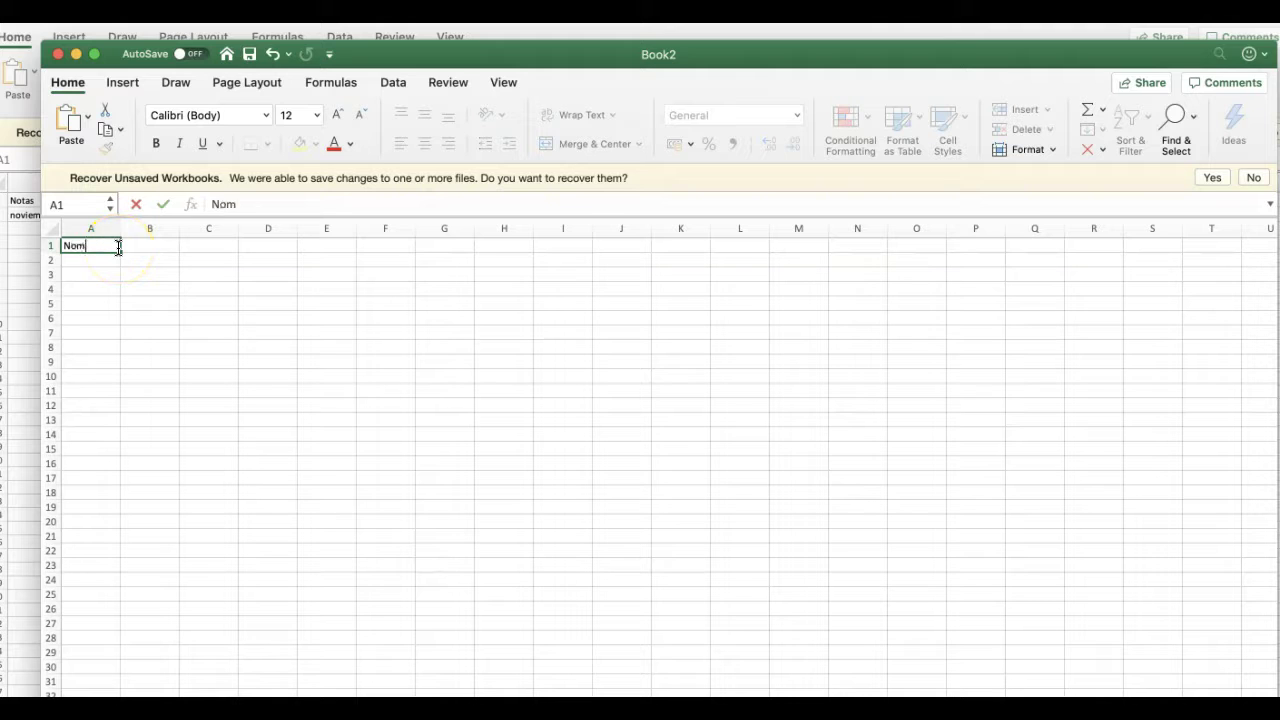
key("Tab")
type("Ced")
key("Return")
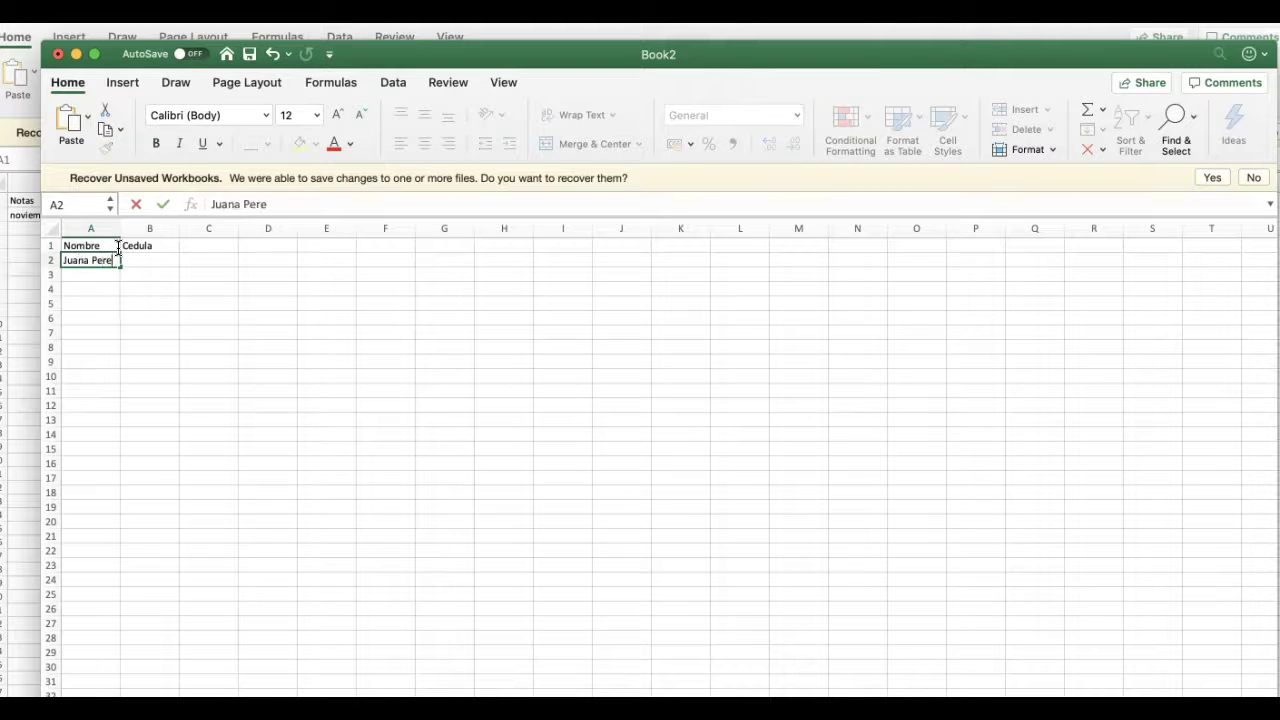
- Enter the first employee's name and ID number in row 2, clearing a stray entry
key("Tab")
type("8787")
key("Return")
type("ç")
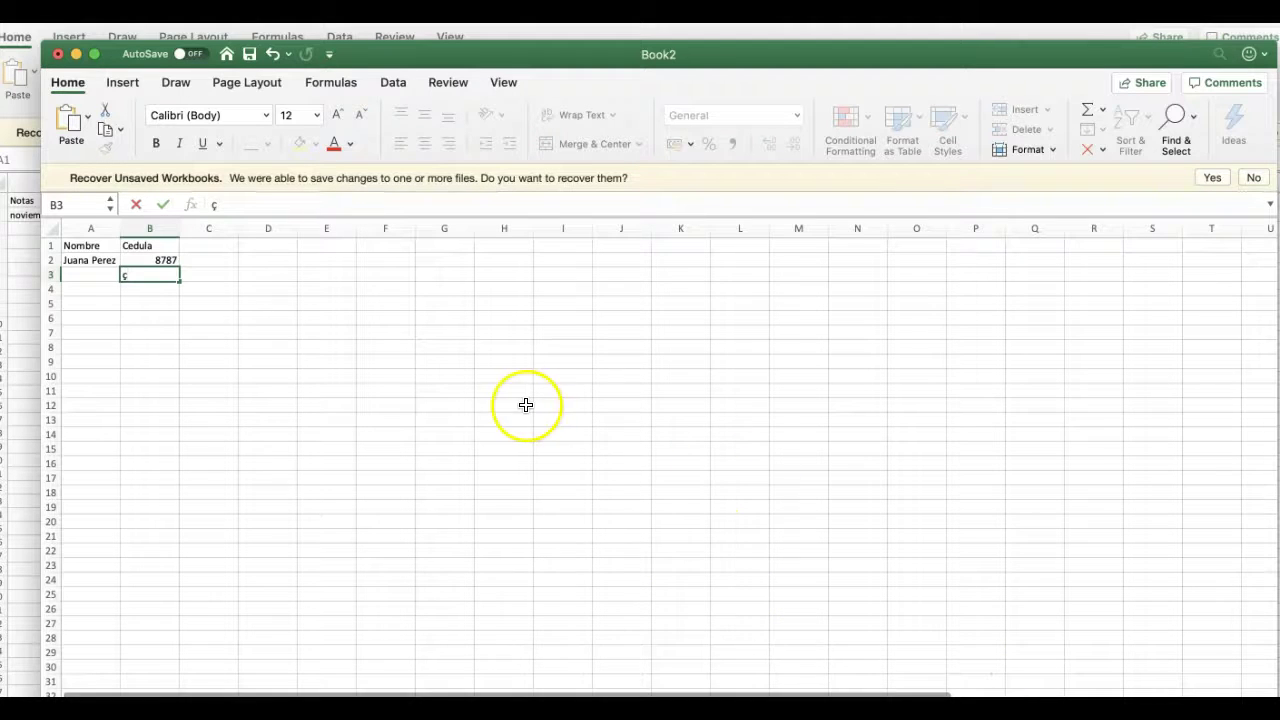
left_click(526, 404)
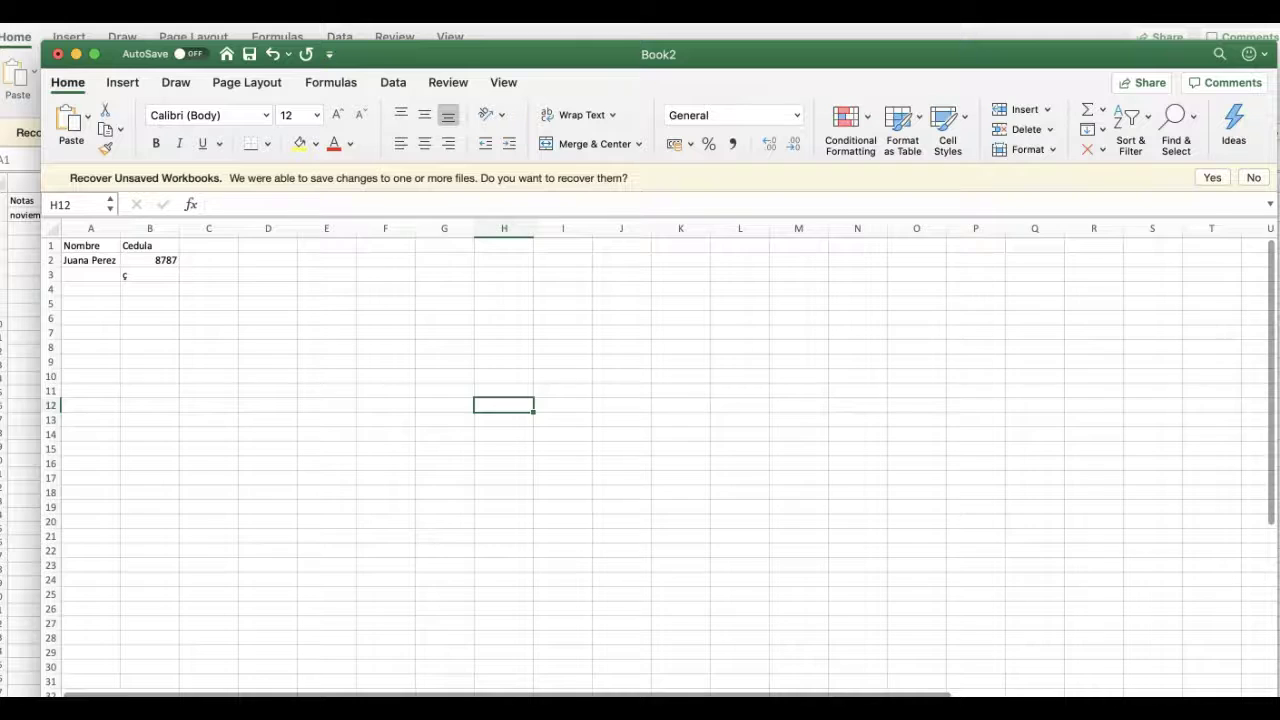
scroll(640, 460, "up", 5)
left_click(175, 343)
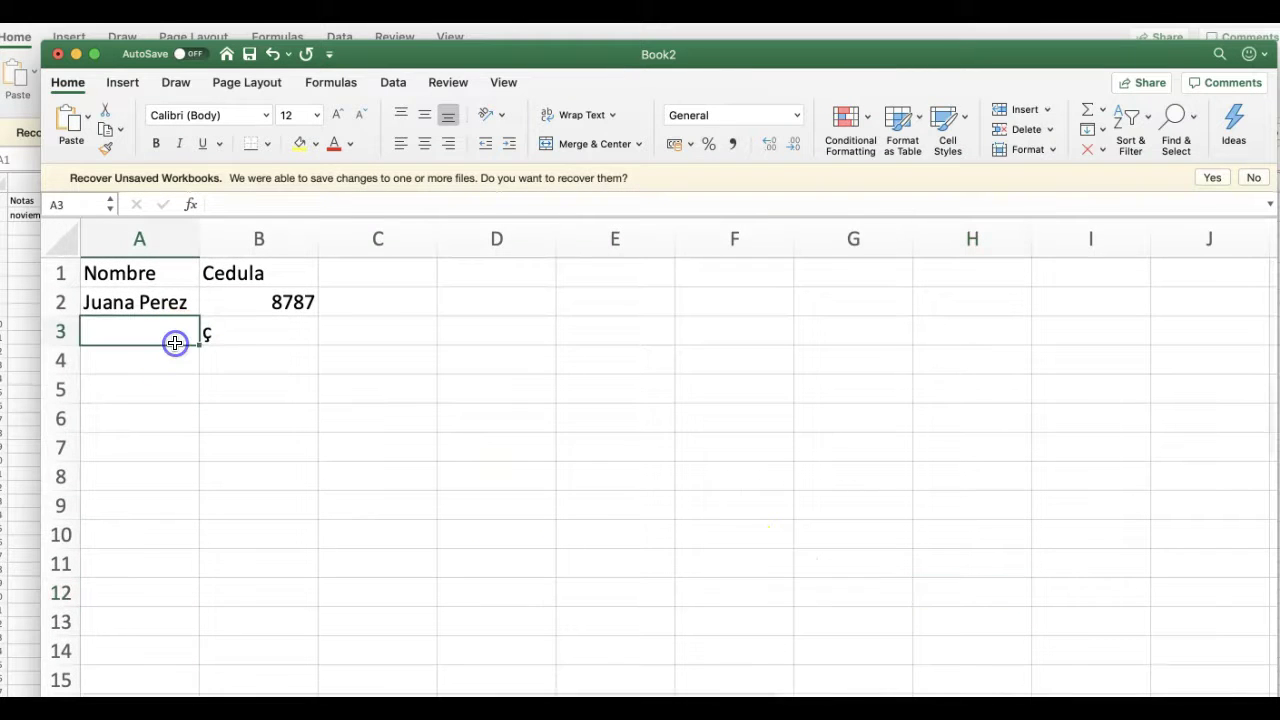
- Add the second and third employees' names and ID numbers in rows 3 and 4
key("Tab")
key("Return")
key("Left")
type("JUlian")
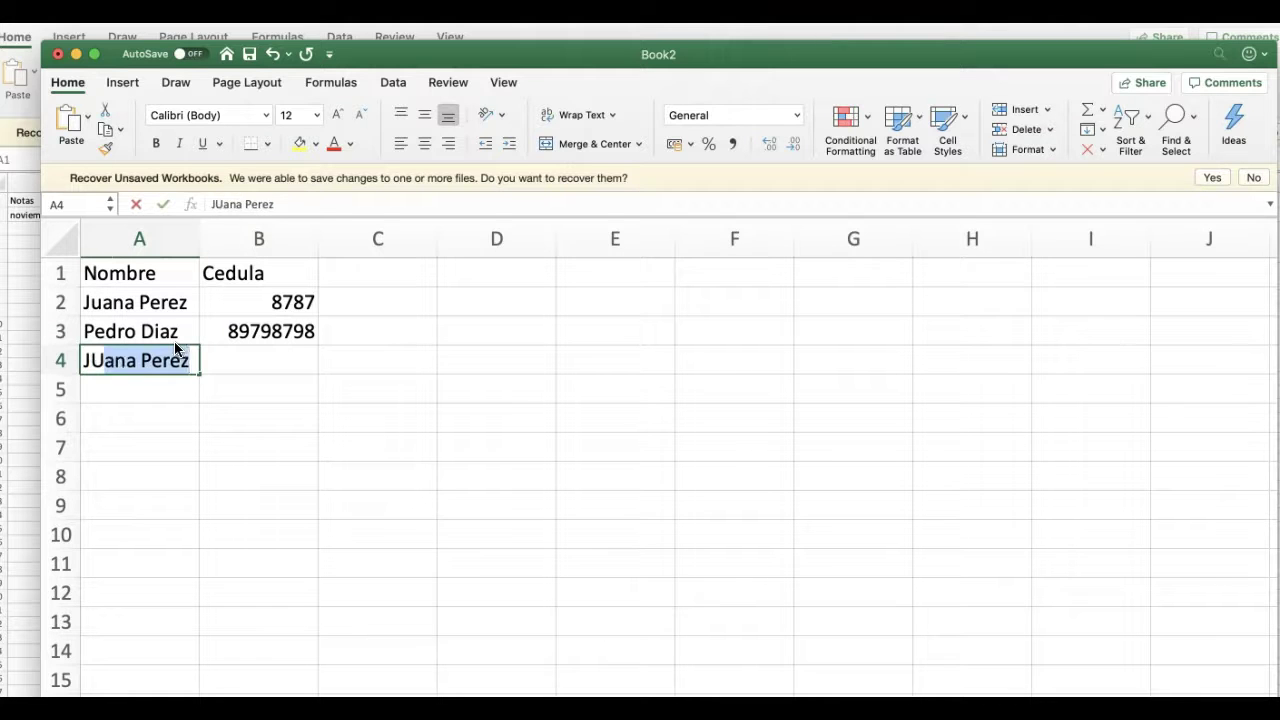
key("BackSpace")
key("BackSpace")
key("BackSpace")
key("BackSpace")
key("BackSpace")
type("iu")
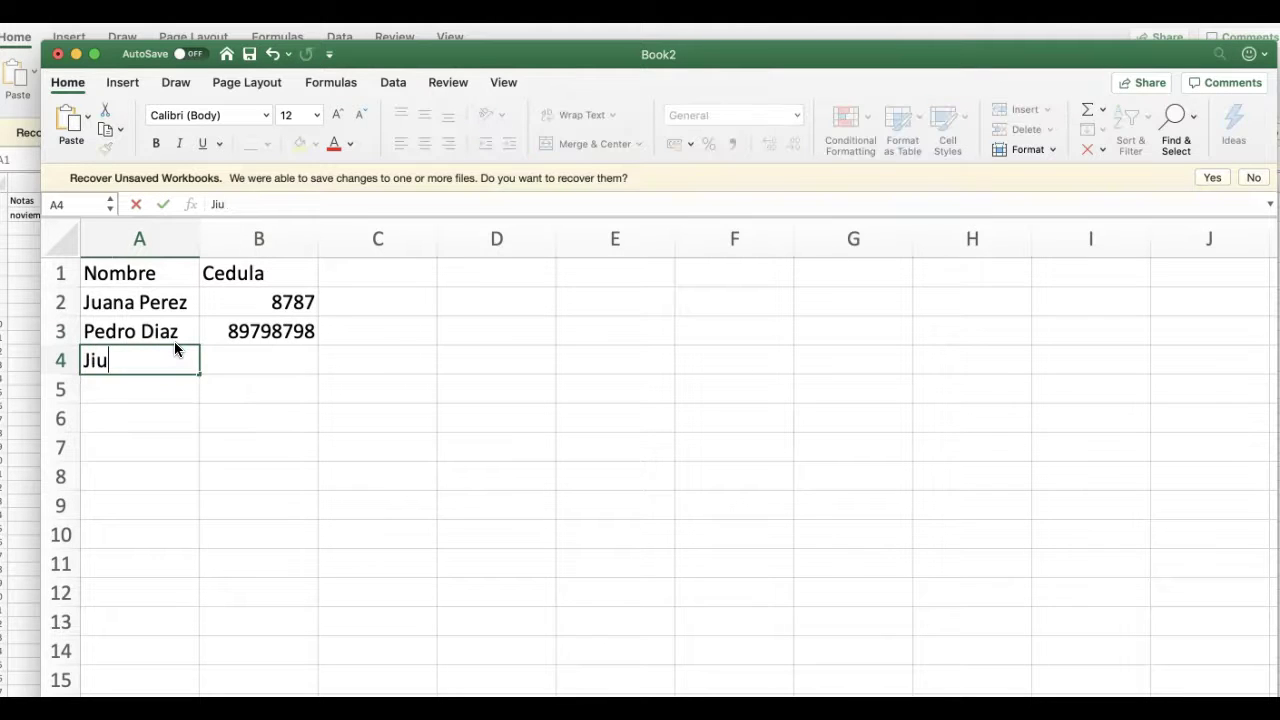
key("BackSpace")
key("BackSpace")
key("Tab")
type("87")
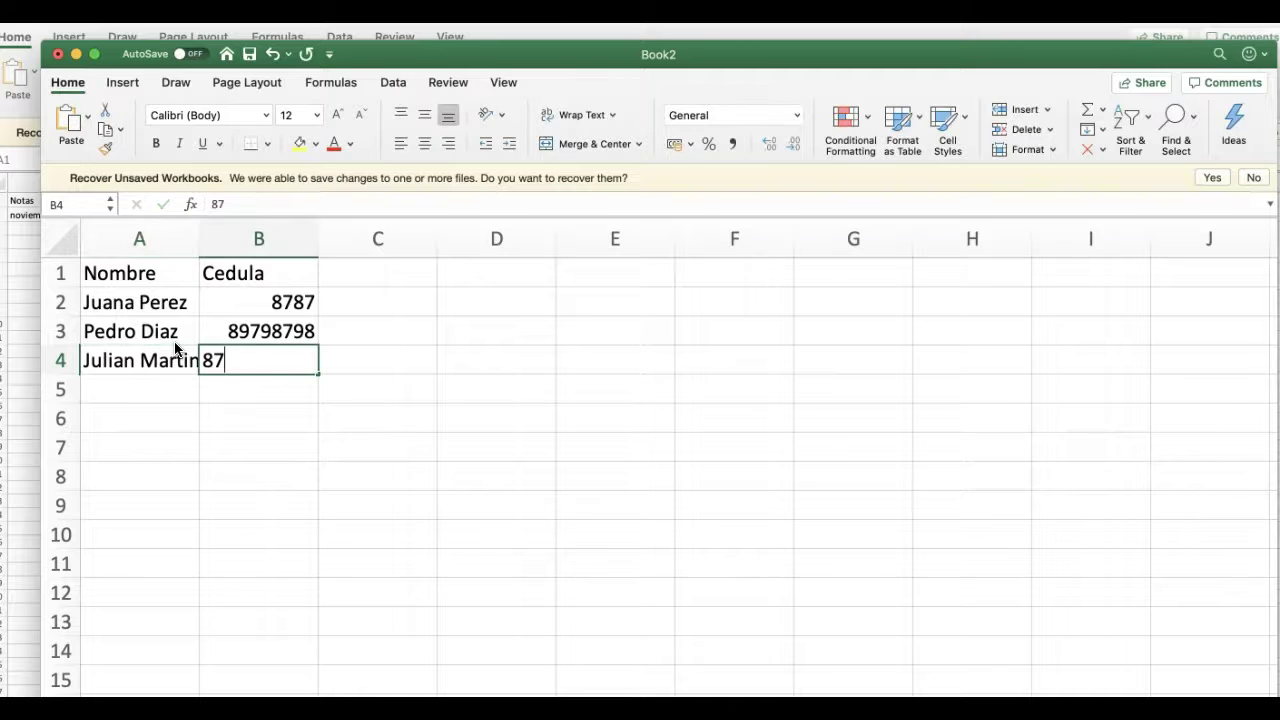
key("Return")
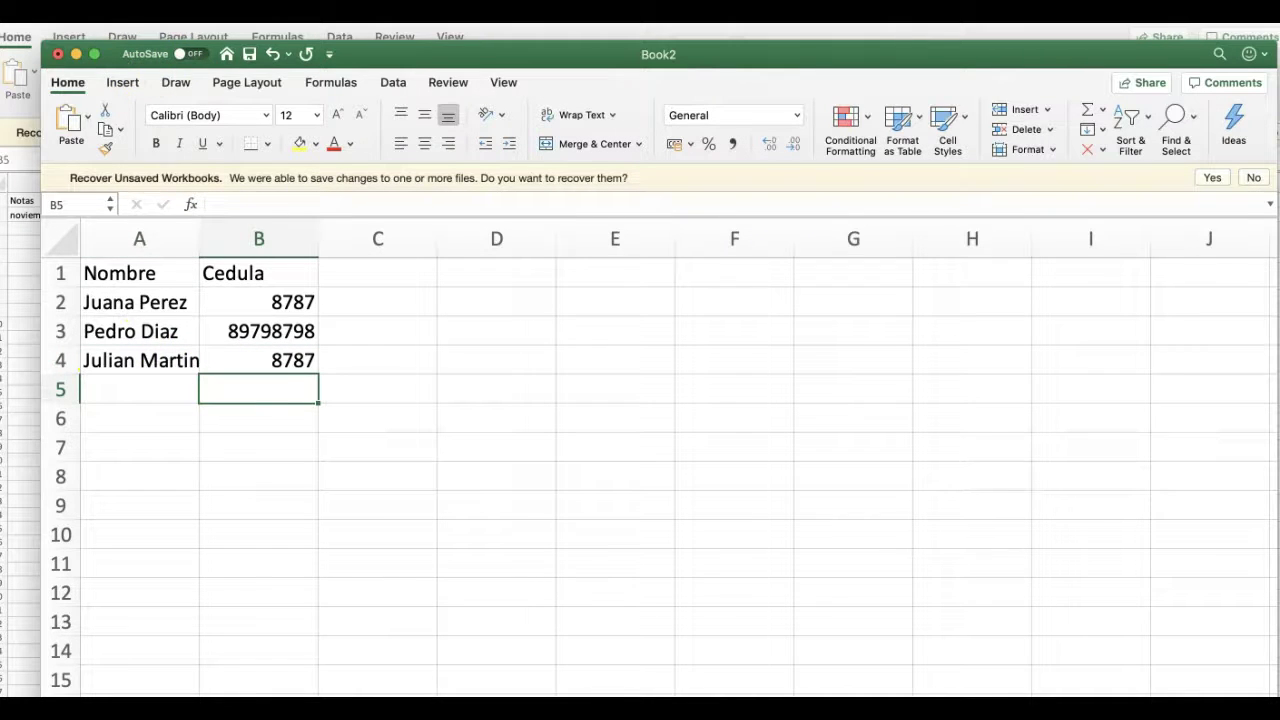
left_click(90, 10)
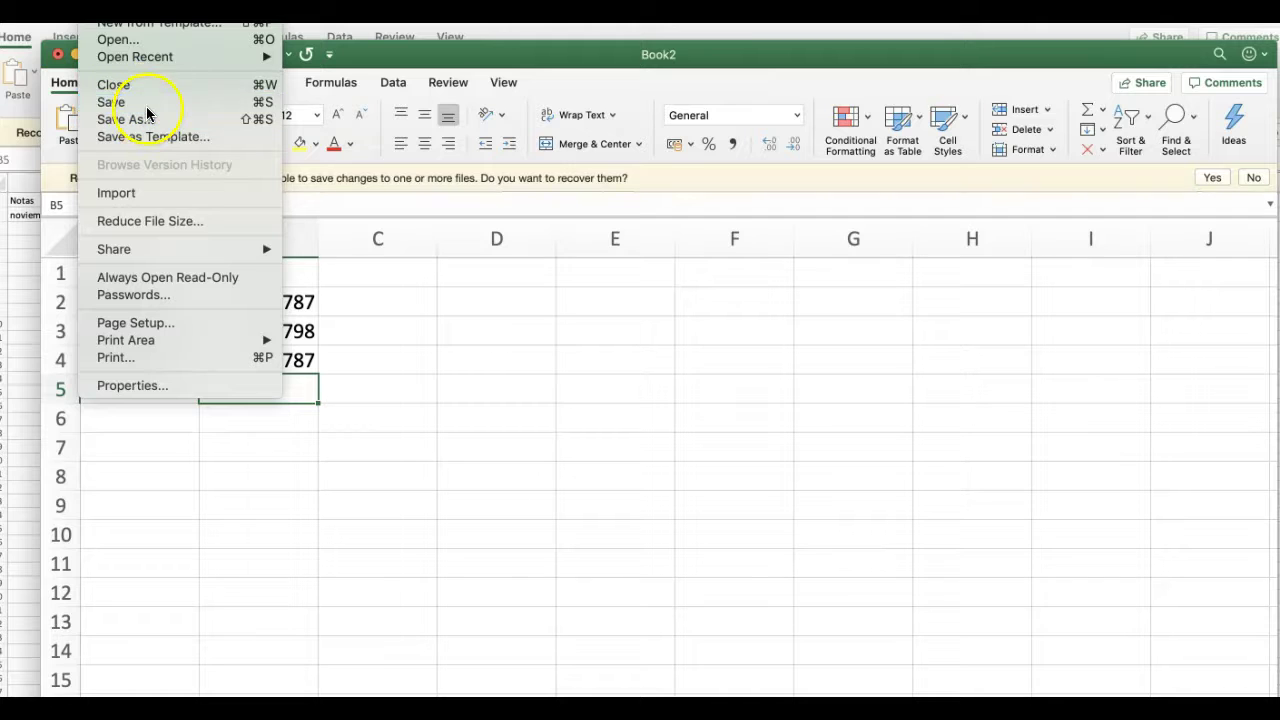
- Save the workbook as empleados (.xlsx) in Downloads and switch back to the browser
left_click(445, 382)
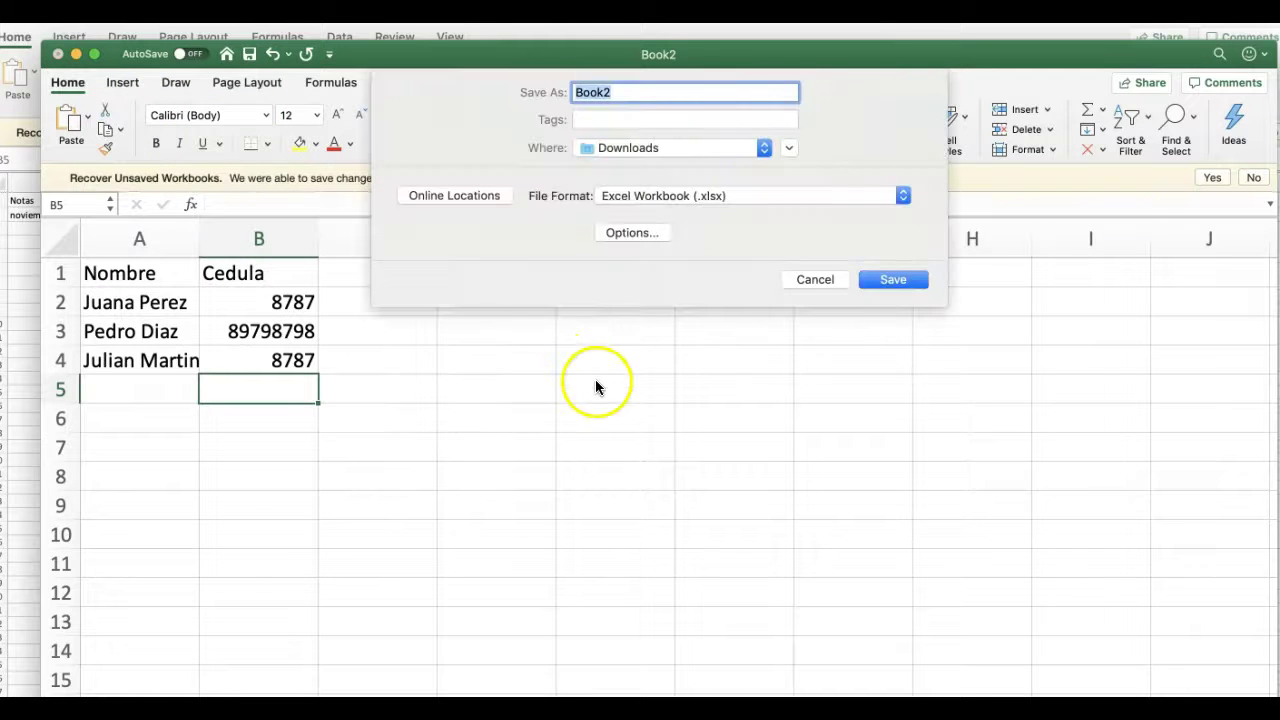
type("empleados")
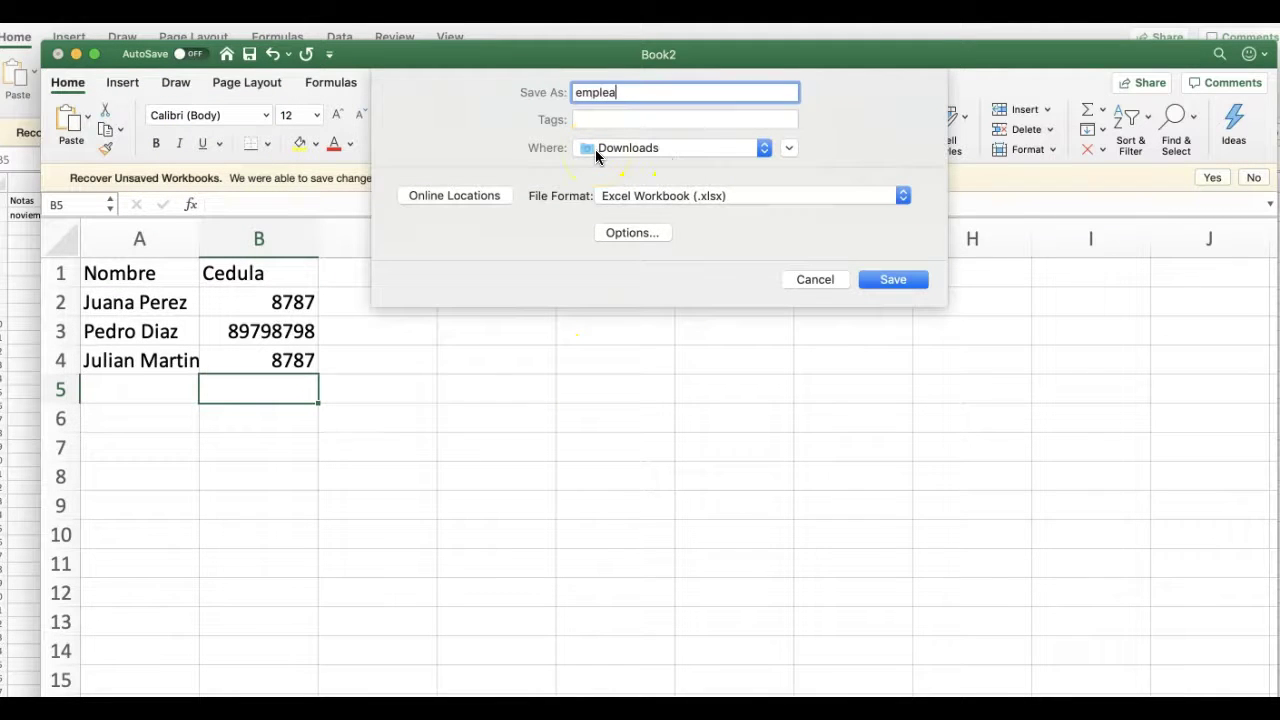
left_click(893, 279)
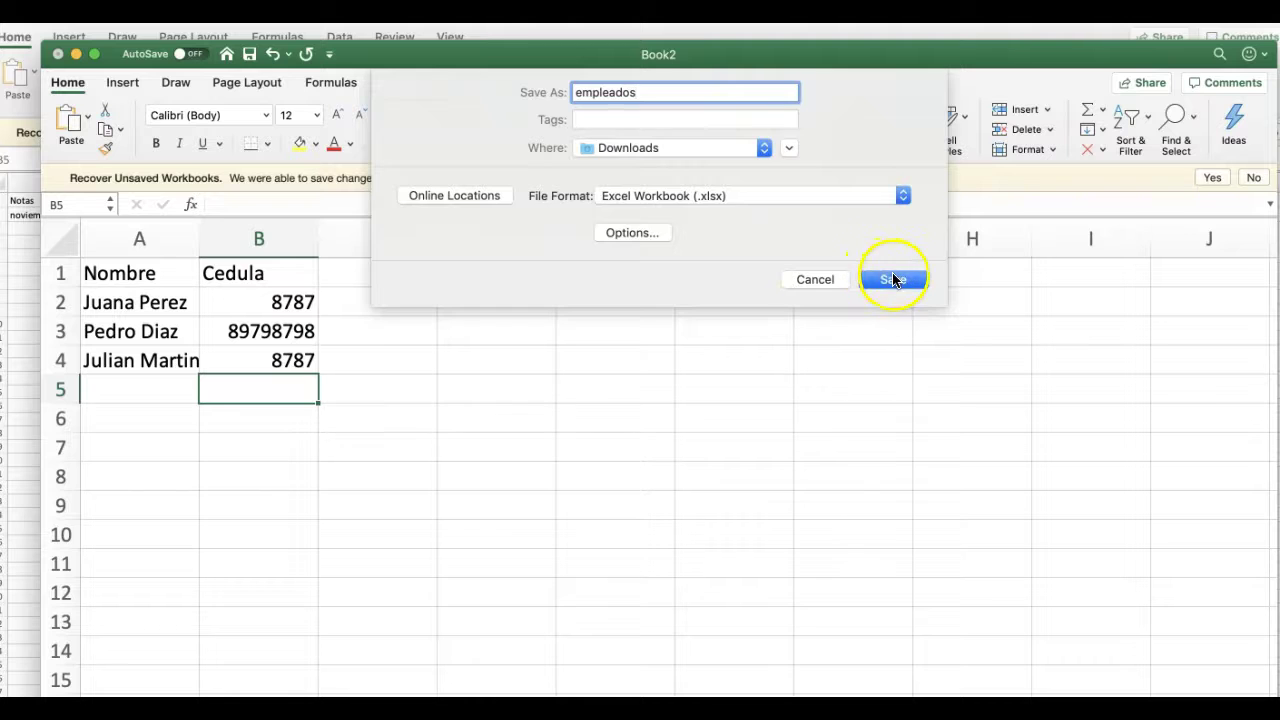
key("super+Tab")
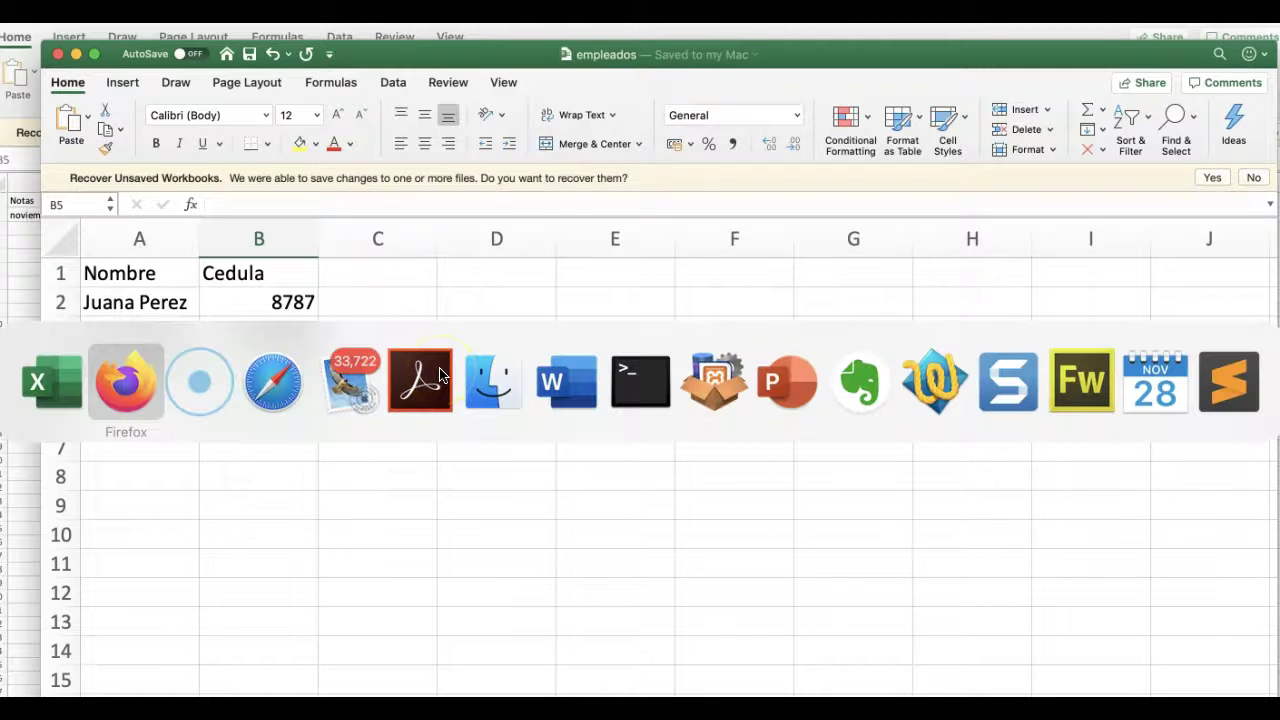
key("super+Tab")
key("super+Tab")
key("super+Tab")
key("super+Tab")
key("super+Tab")
key("super+Tab")
key("super+Tab")
key("super+Tab")
key("super+Tab")
key("super+Tab")
key("super+Tab")
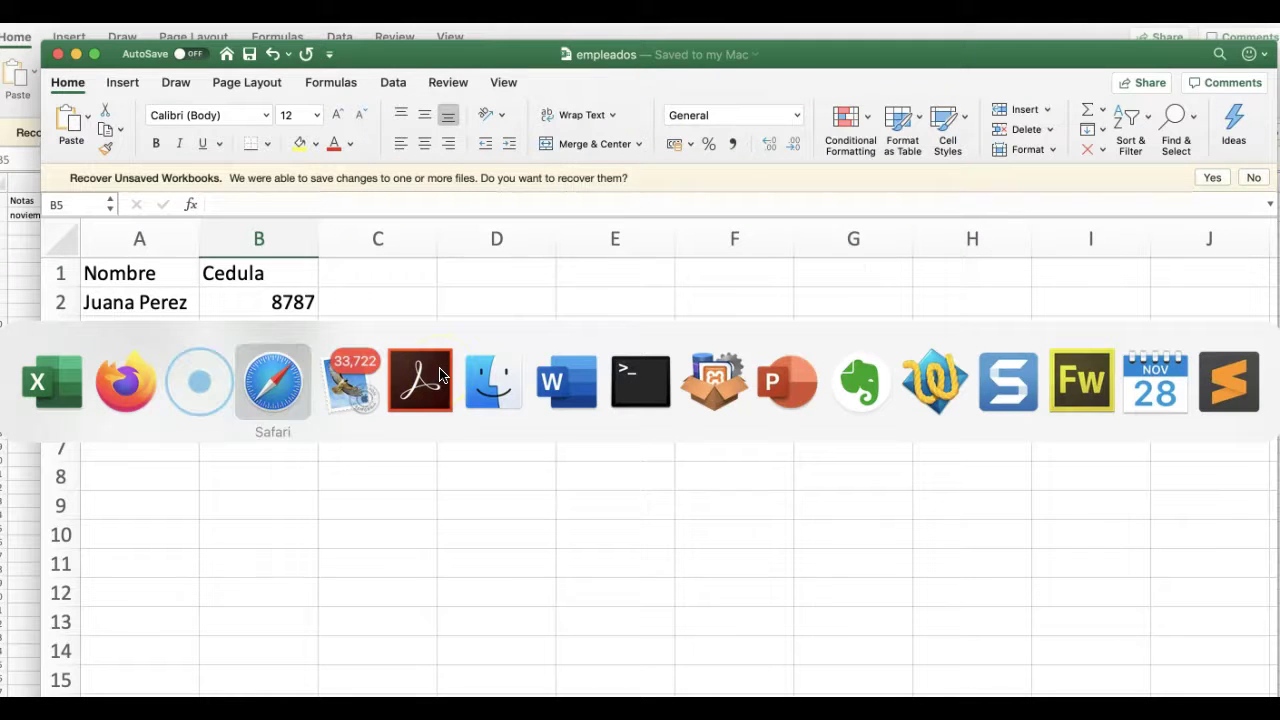
key("super+Tab")
key("super+Tab")
key("super+Tab")
key("super+Tab")
key("super+Tab")
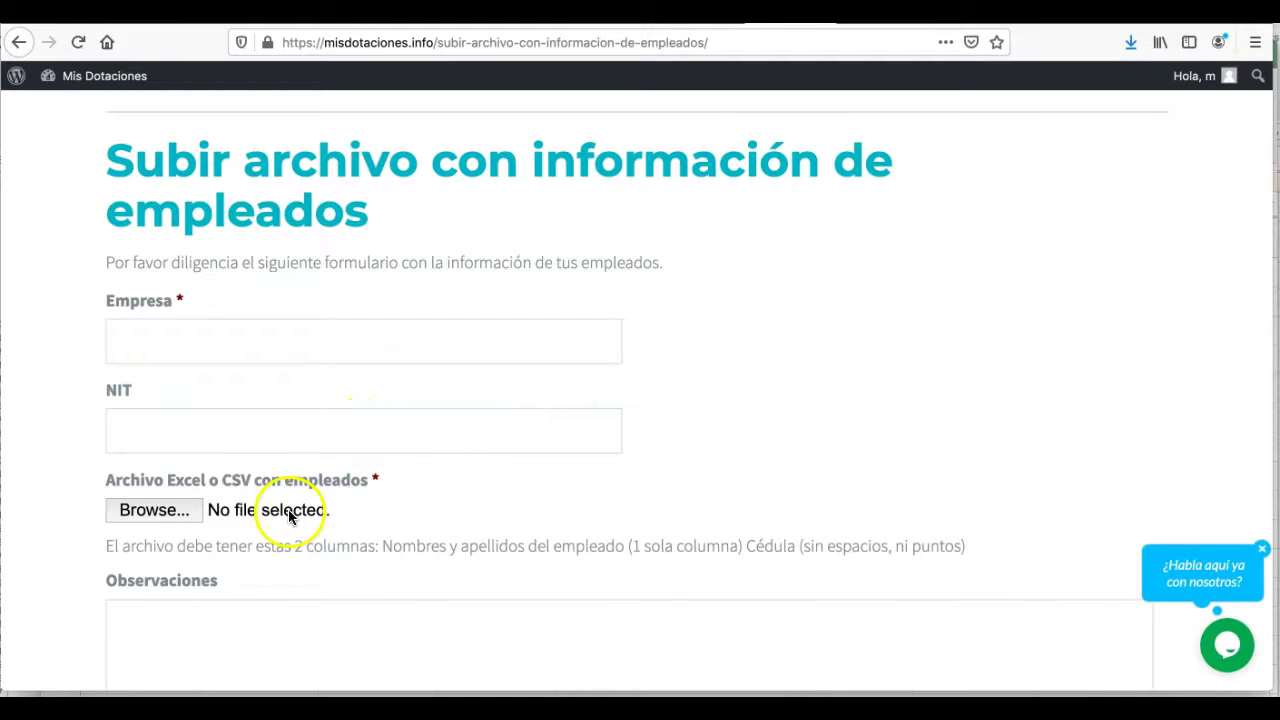
- Attach empleados.xlsx, enter company ACICOR, its NIT and observation 'dede', and submit the form
left_click(150, 511)
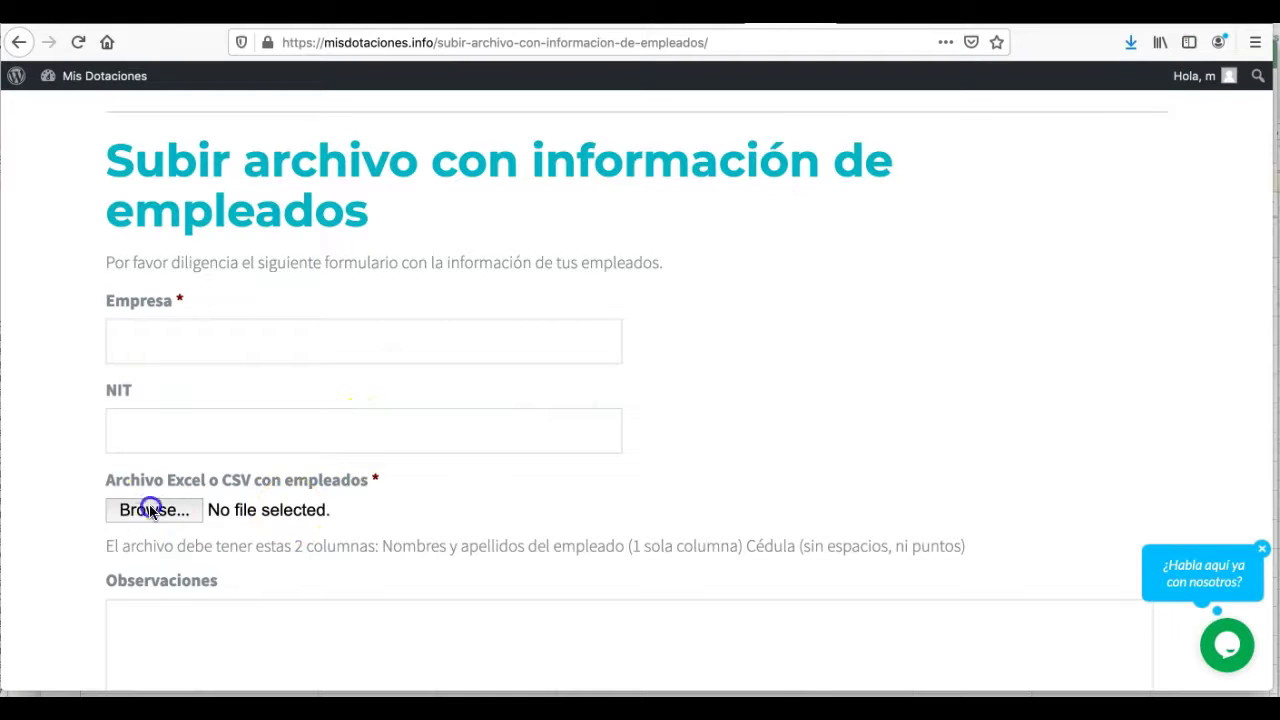
double_click(503, 150)
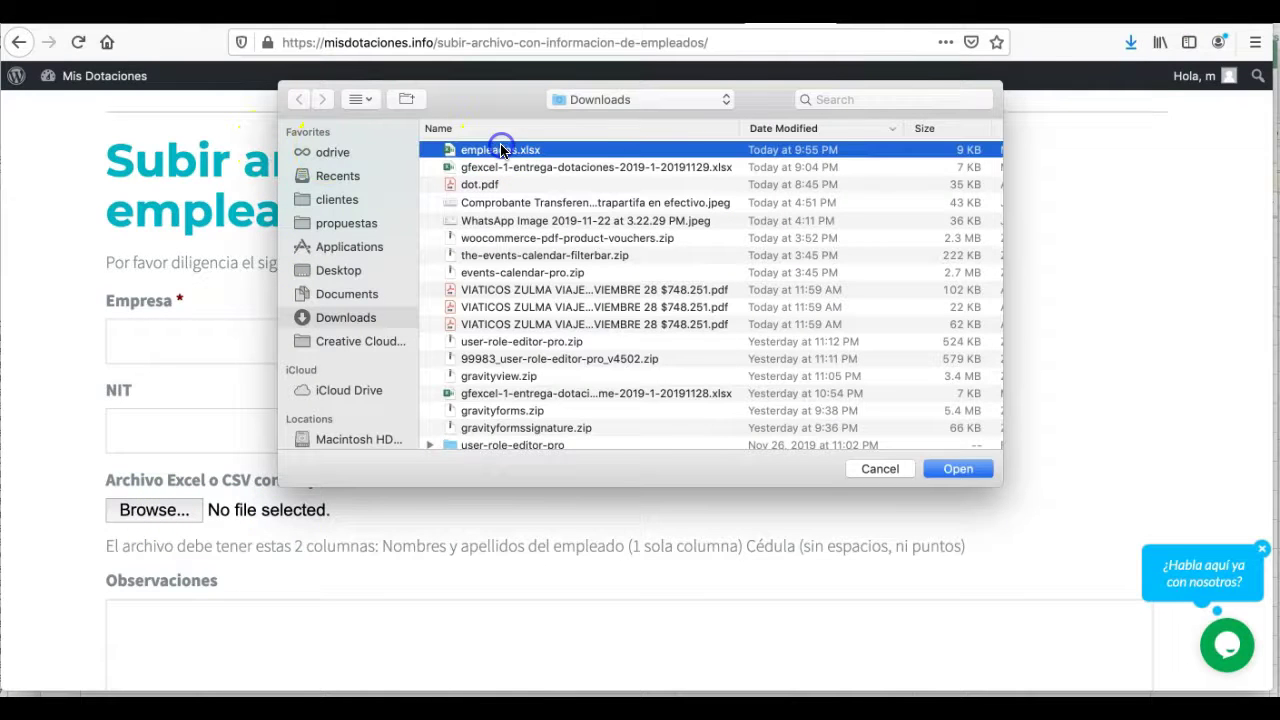
scroll(500, 440, "down", 3)
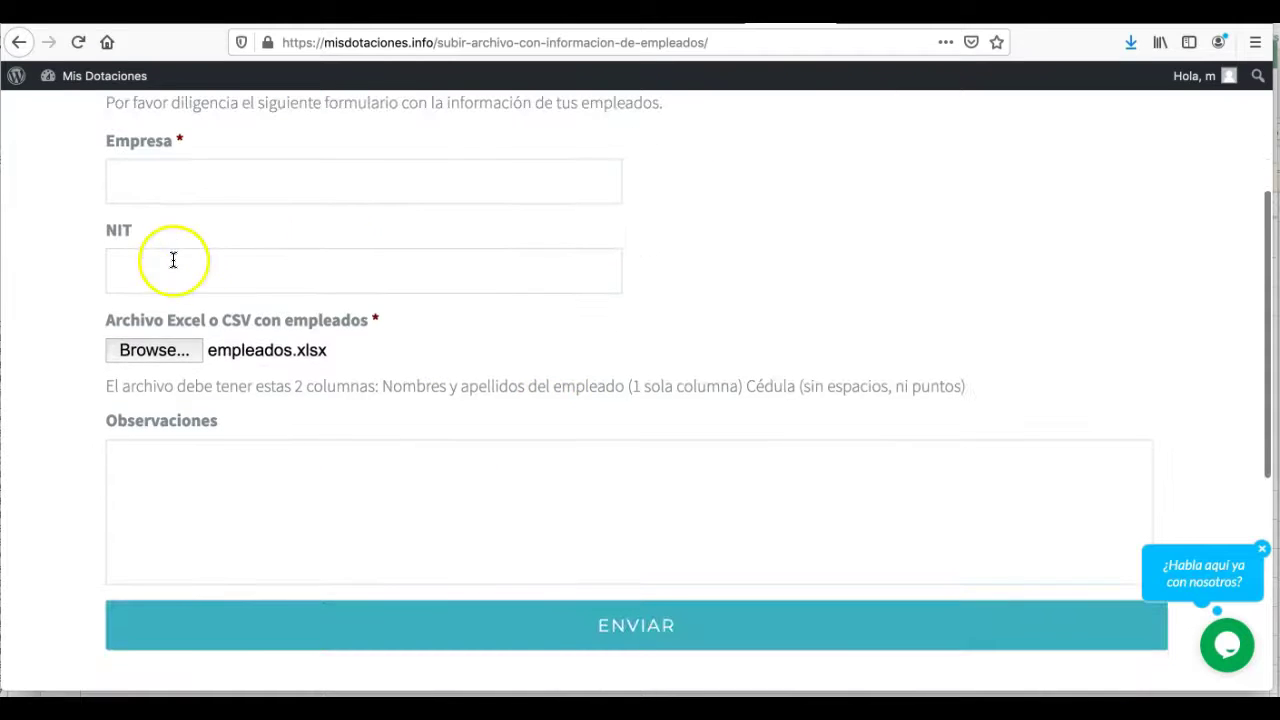
left_click(203, 185)
left_click(208, 490)
type("dede")
left_click(225, 192)
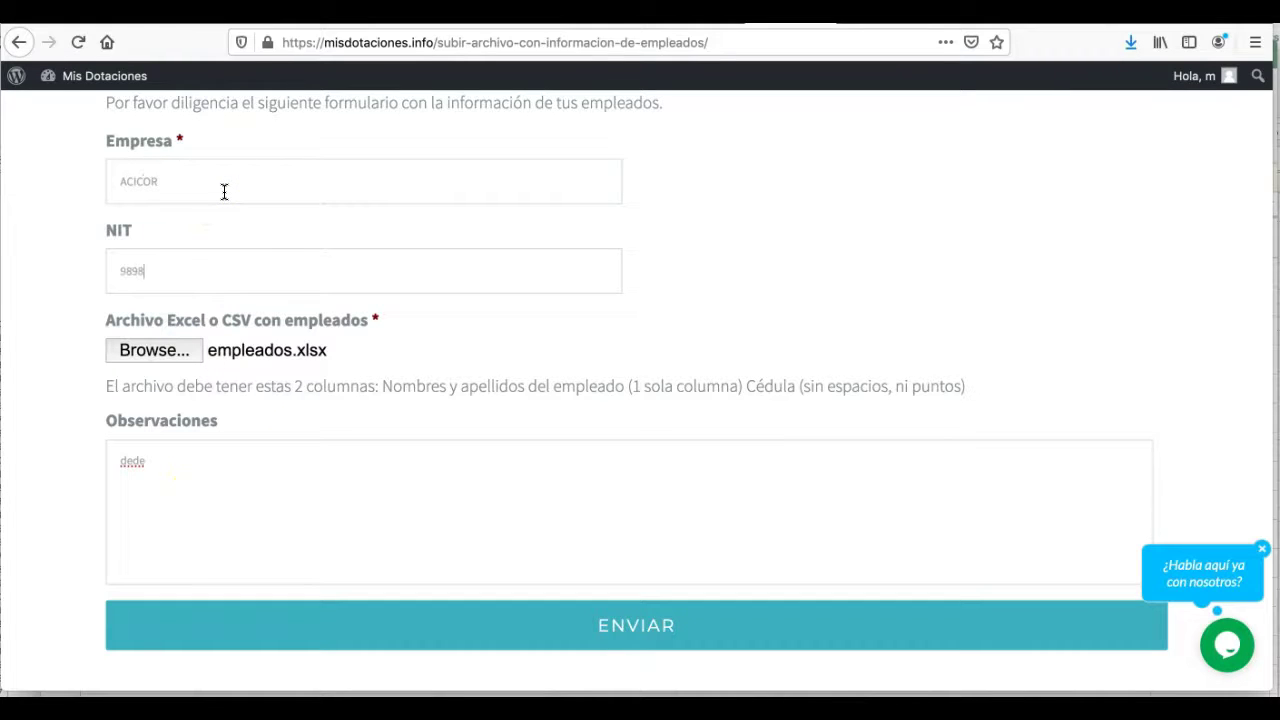
scroll(614, 346, "down", 3)
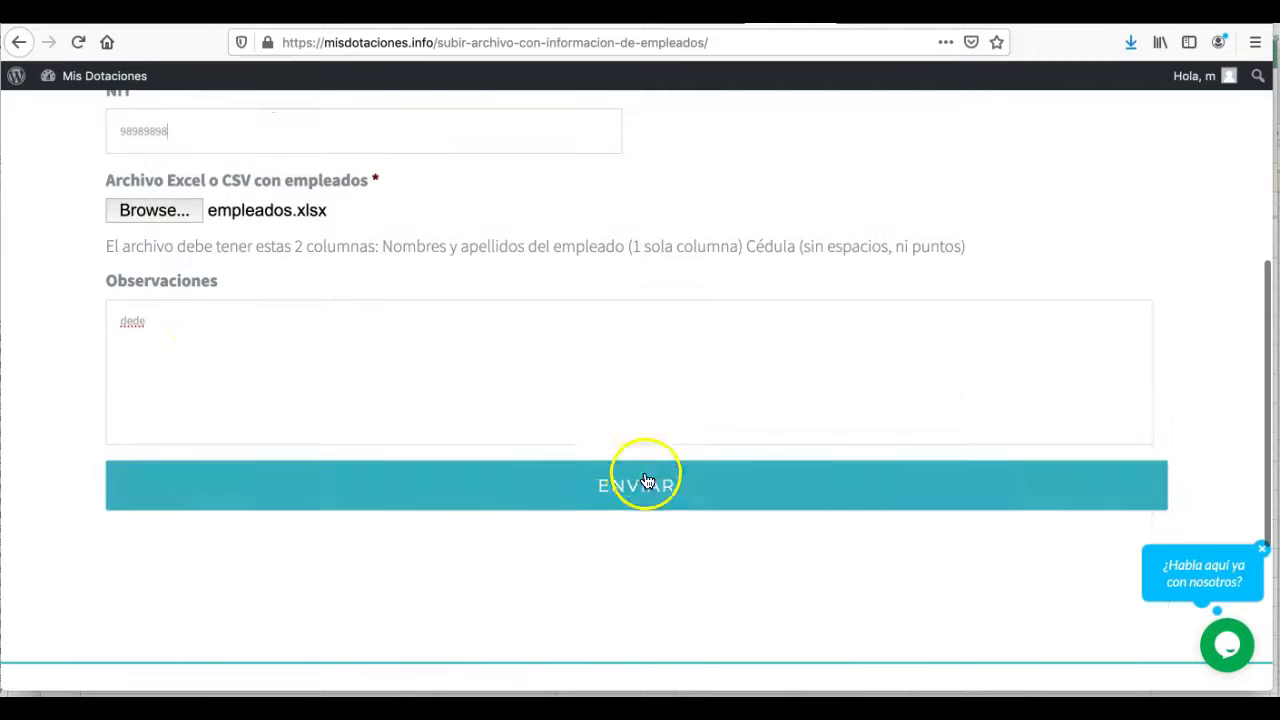
left_click(648, 484)
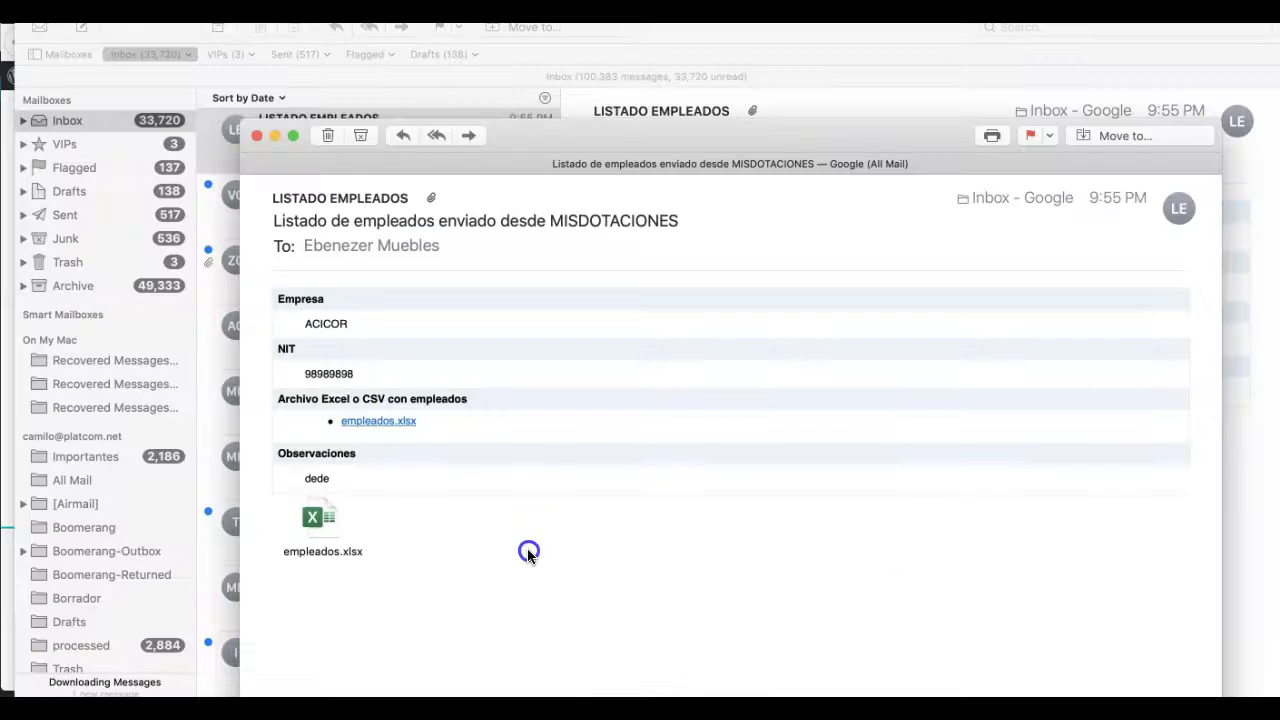
- Open the mailed empleados.xlsx in Excel after closing the open copy, and widen columns A and B
left_click(320, 520)
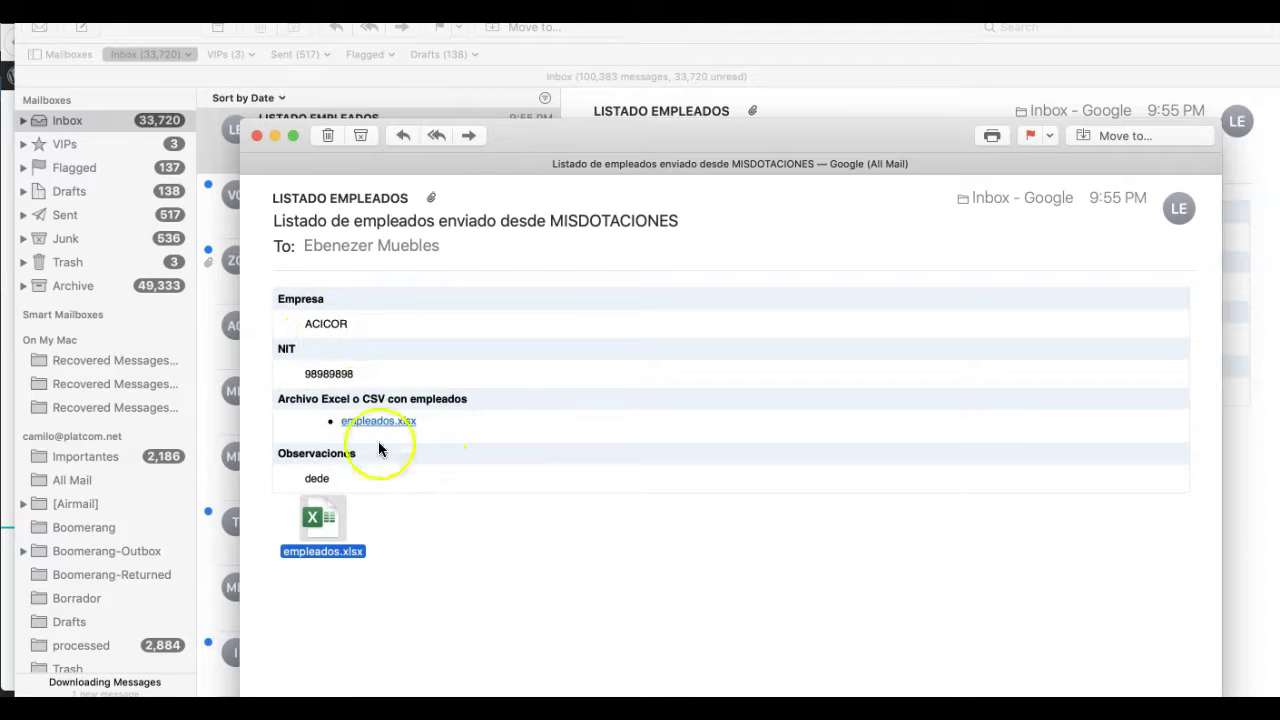
left_click(443, 563)
left_click(310, 518)
double_click(308, 520)
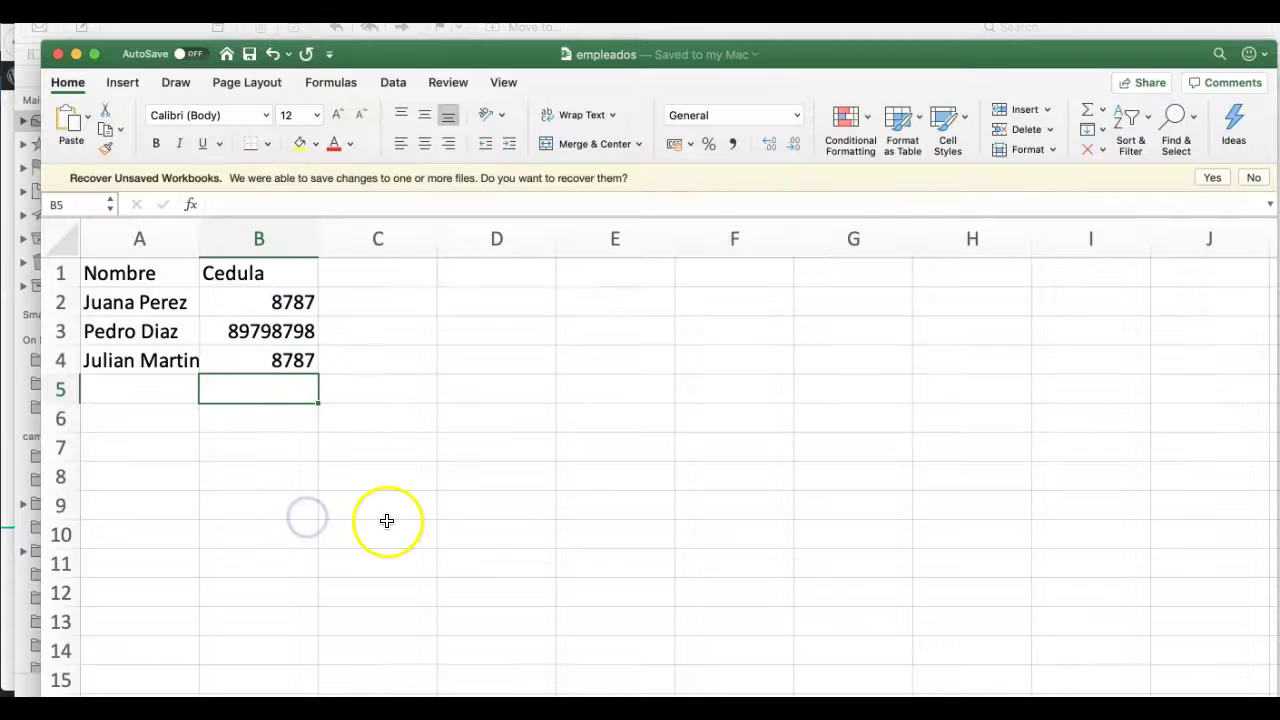
left_click(753, 261)
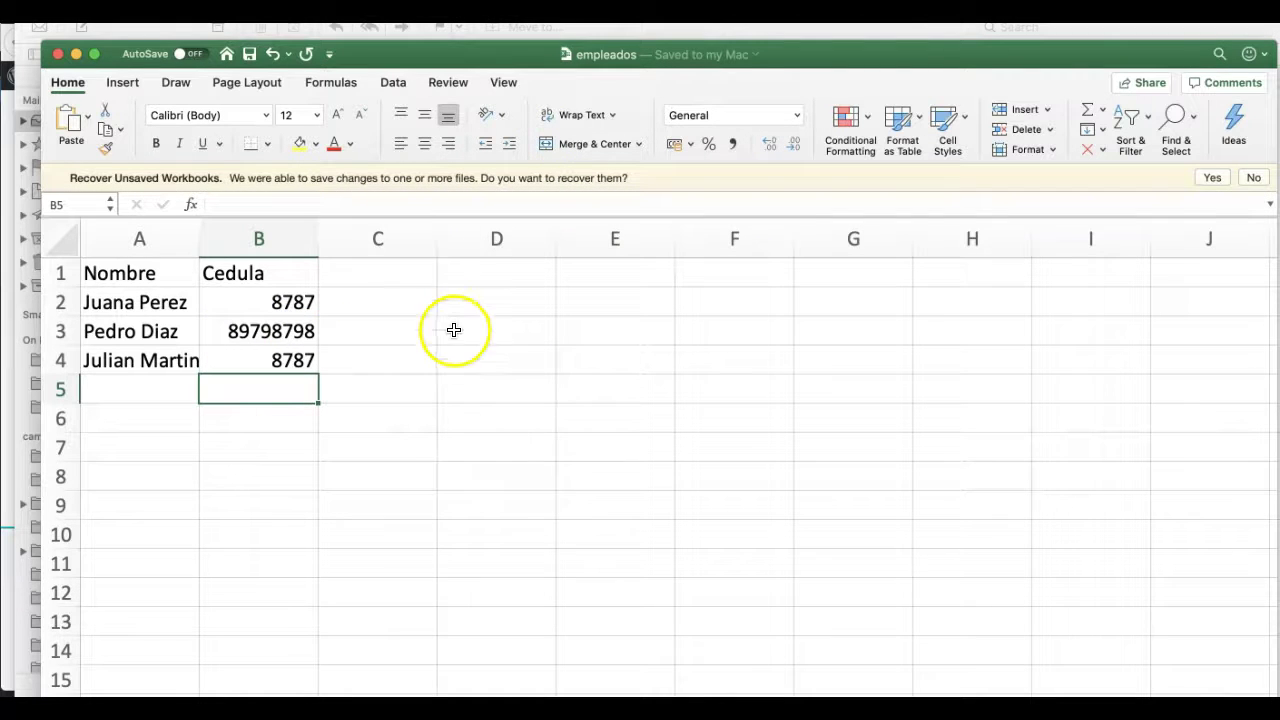
left_click(57, 55)
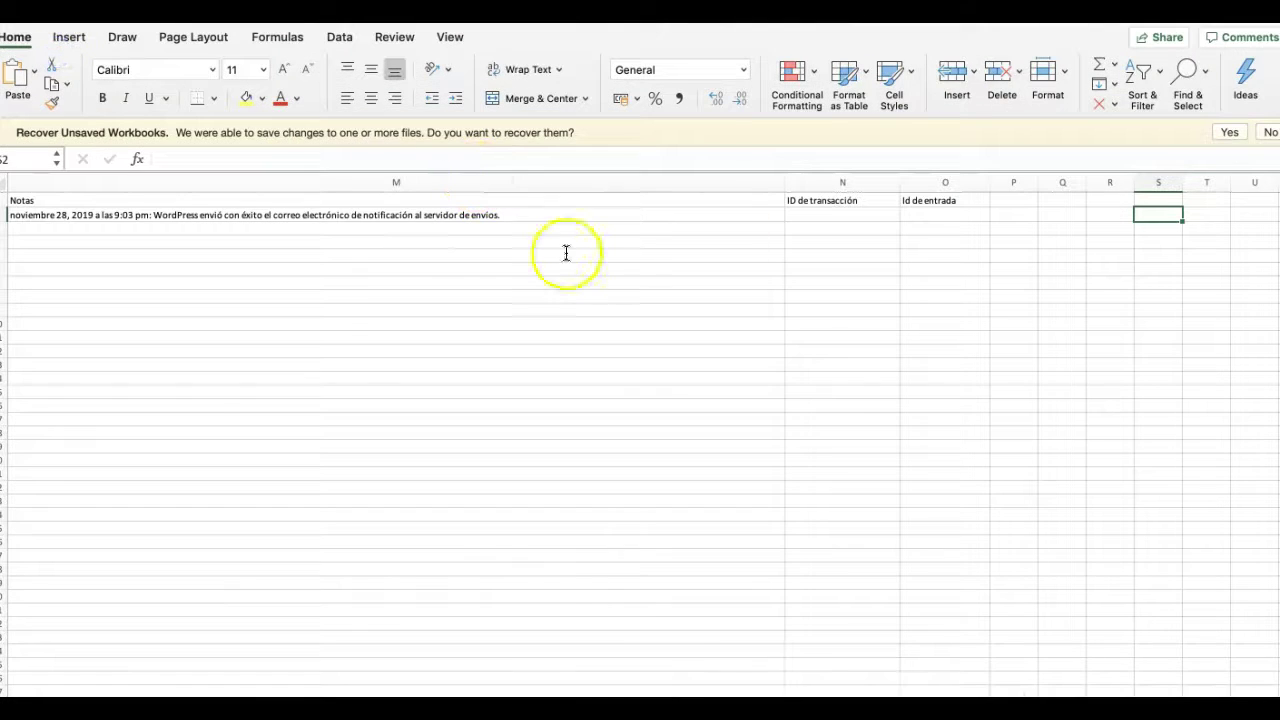
key("super+q")
double_click(320, 518)
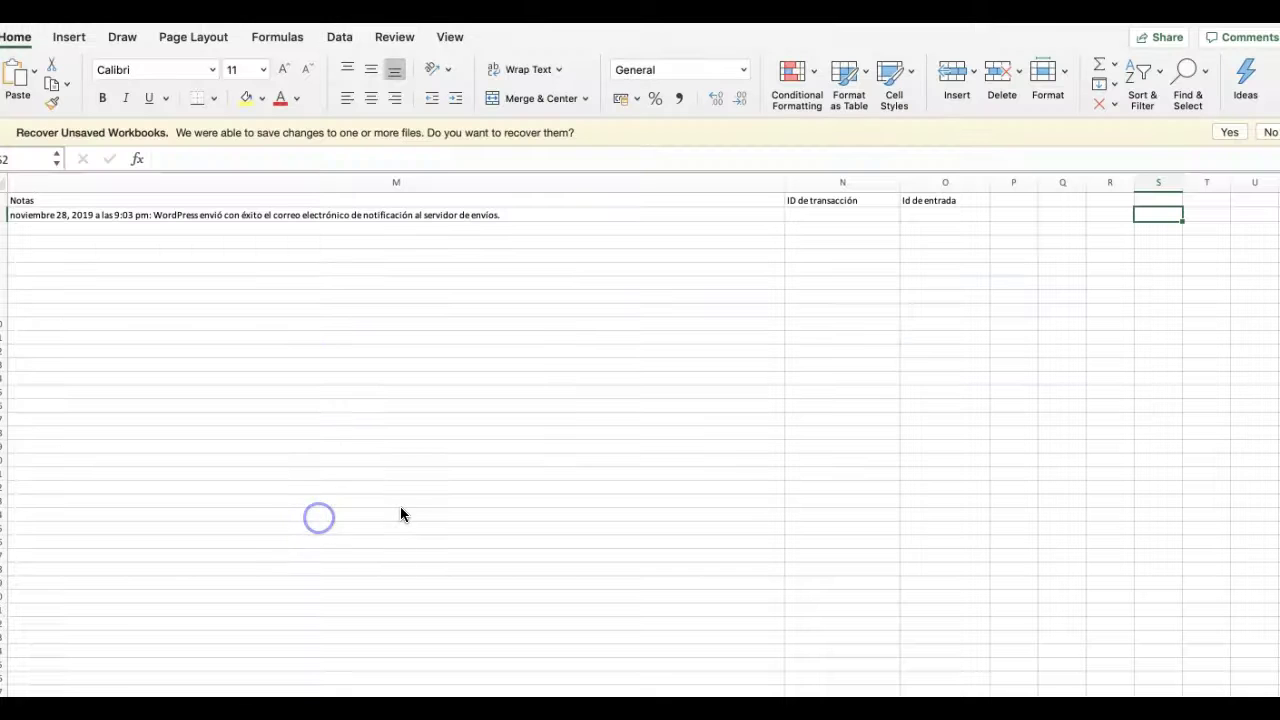
left_click_drag(200, 238, 252, 238)
left_click_drag(369, 238, 427, 238)
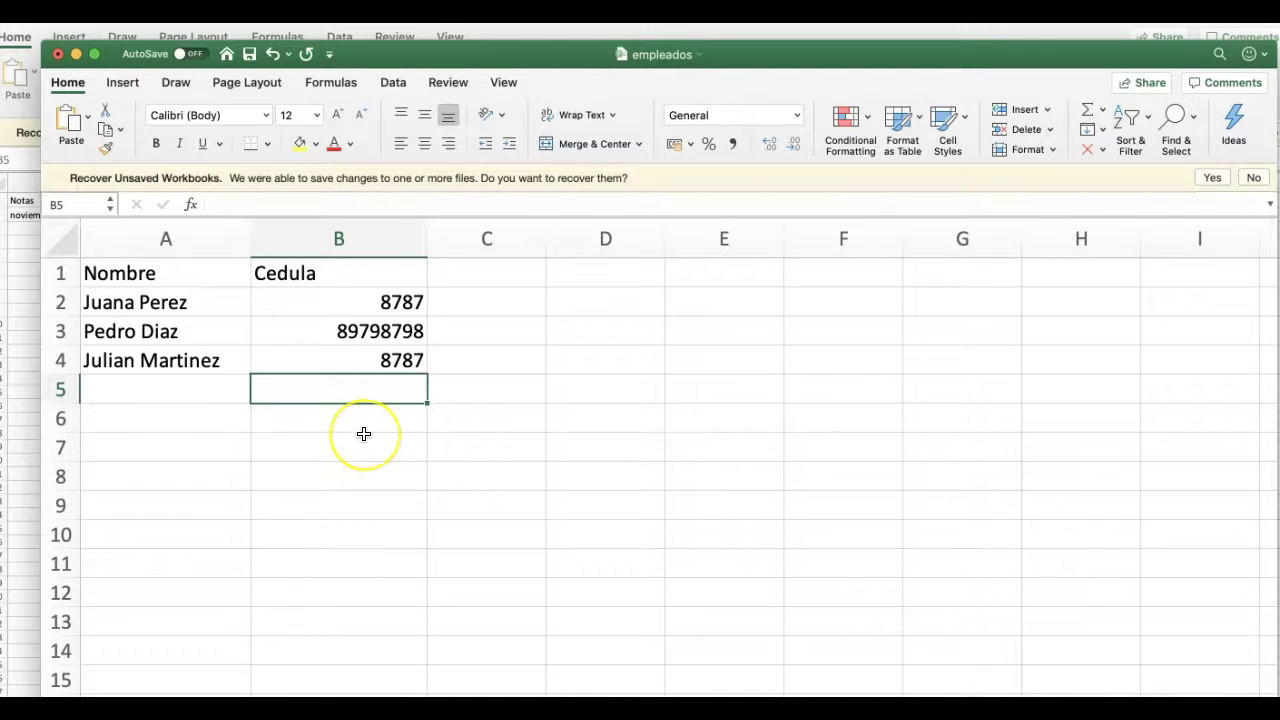
key("super+Tab")
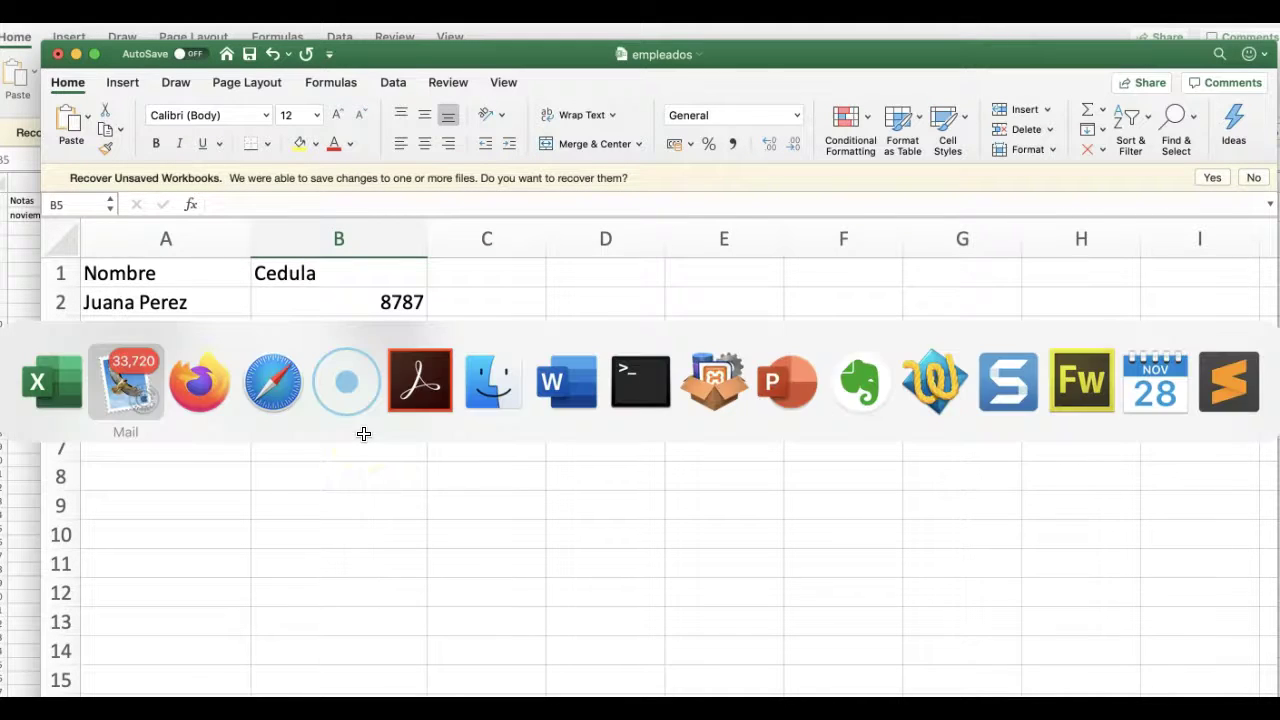
key("super+Tab")
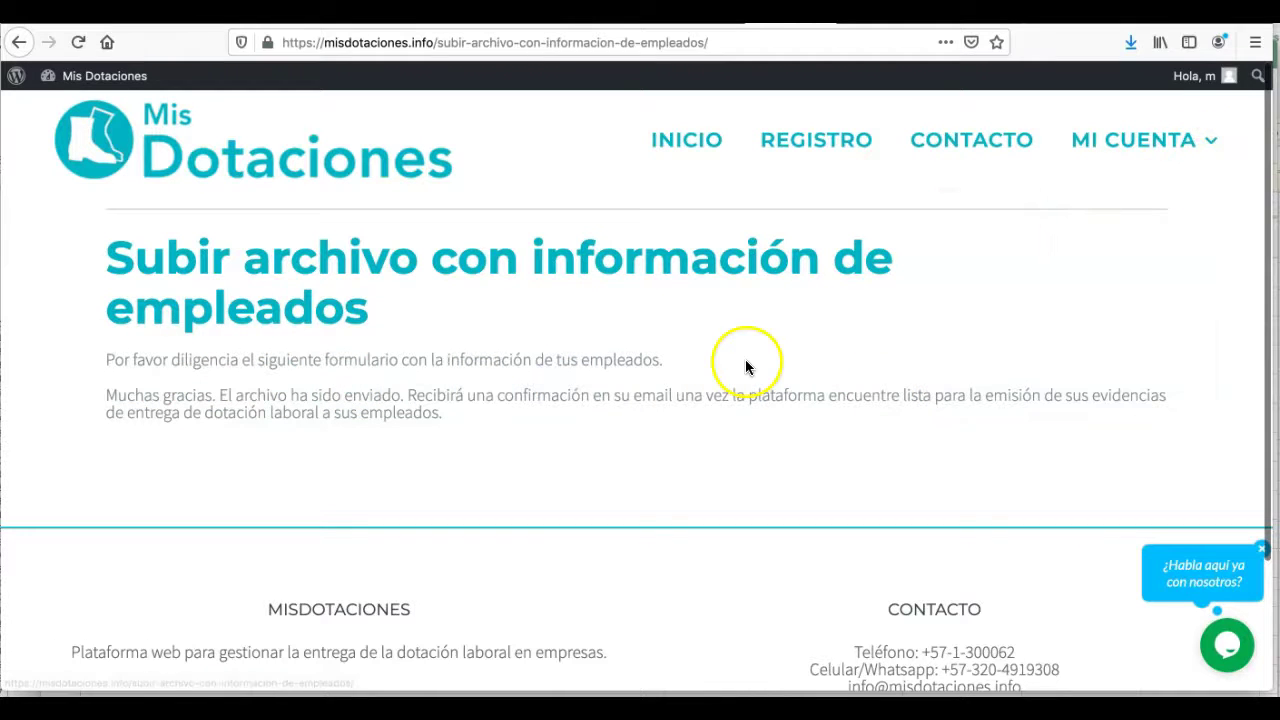
- From MI CUENTA go to 'Generar comprobante de entrega de dotación' and choose 'Entrega de dotación 2019 – 1'
mouse_move(1186, 163)
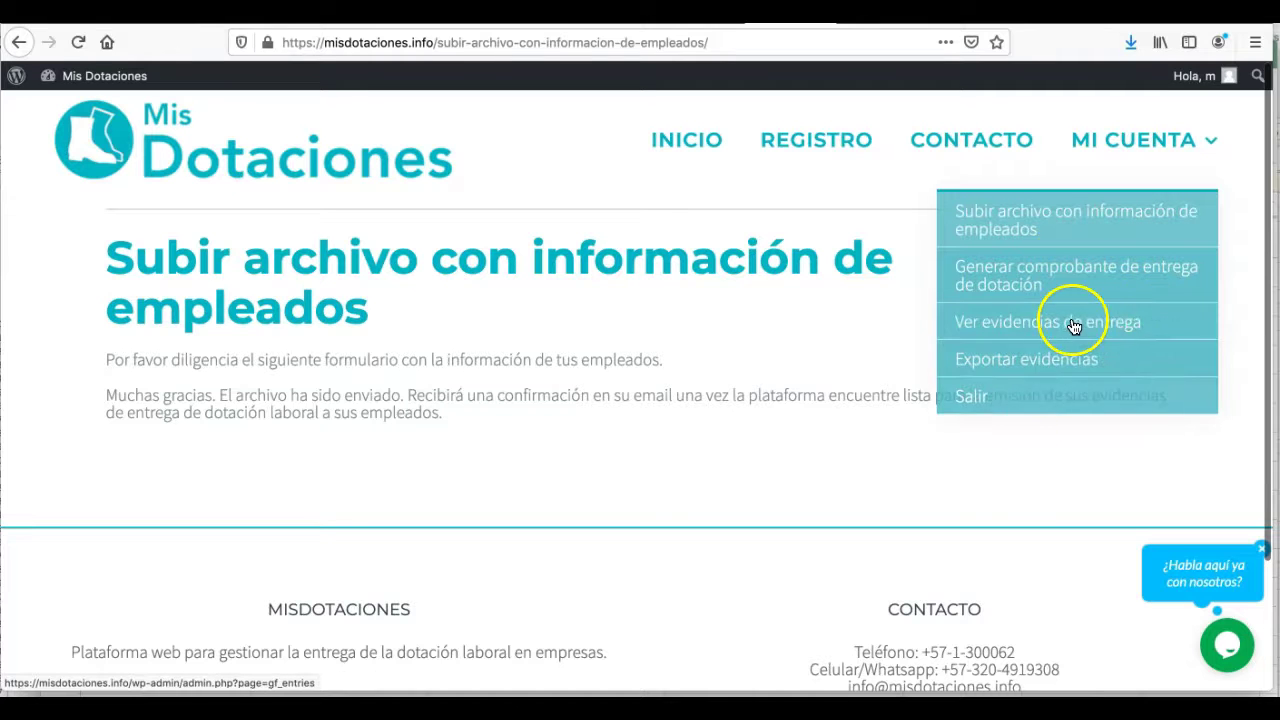
left_click(1049, 288)
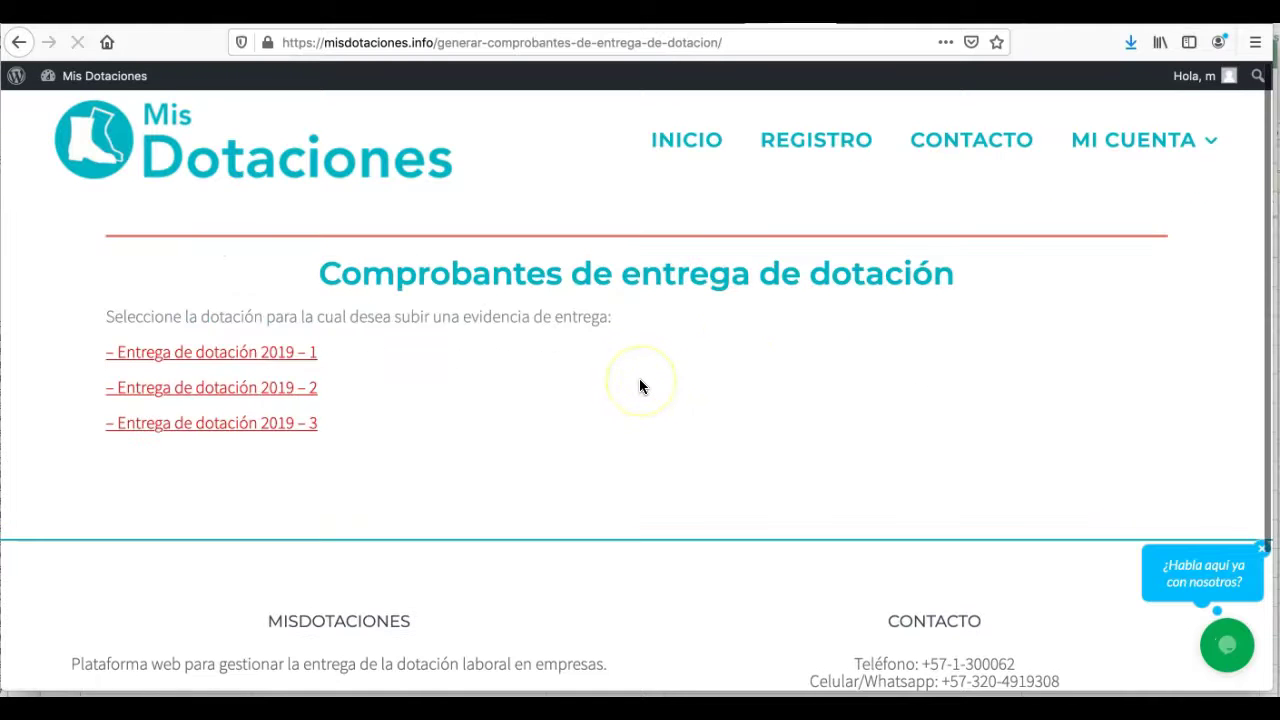
scroll(470, 340, "up", 1)
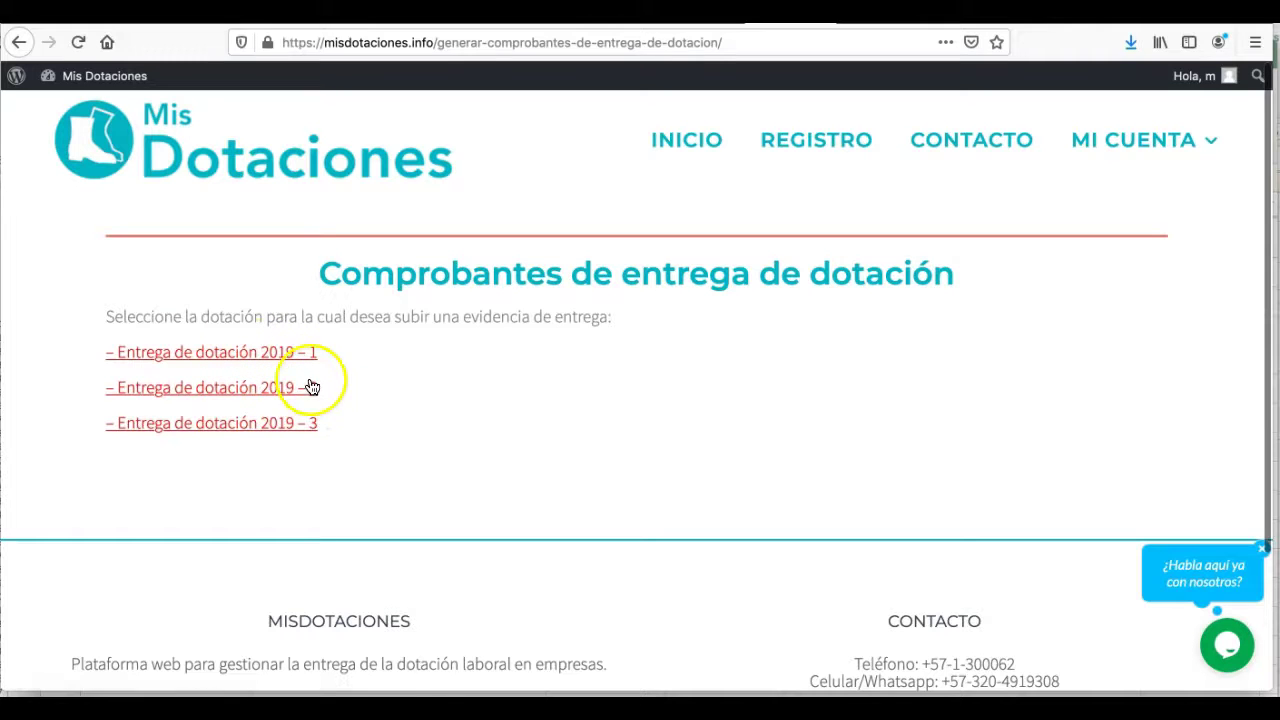
left_click(188, 355)
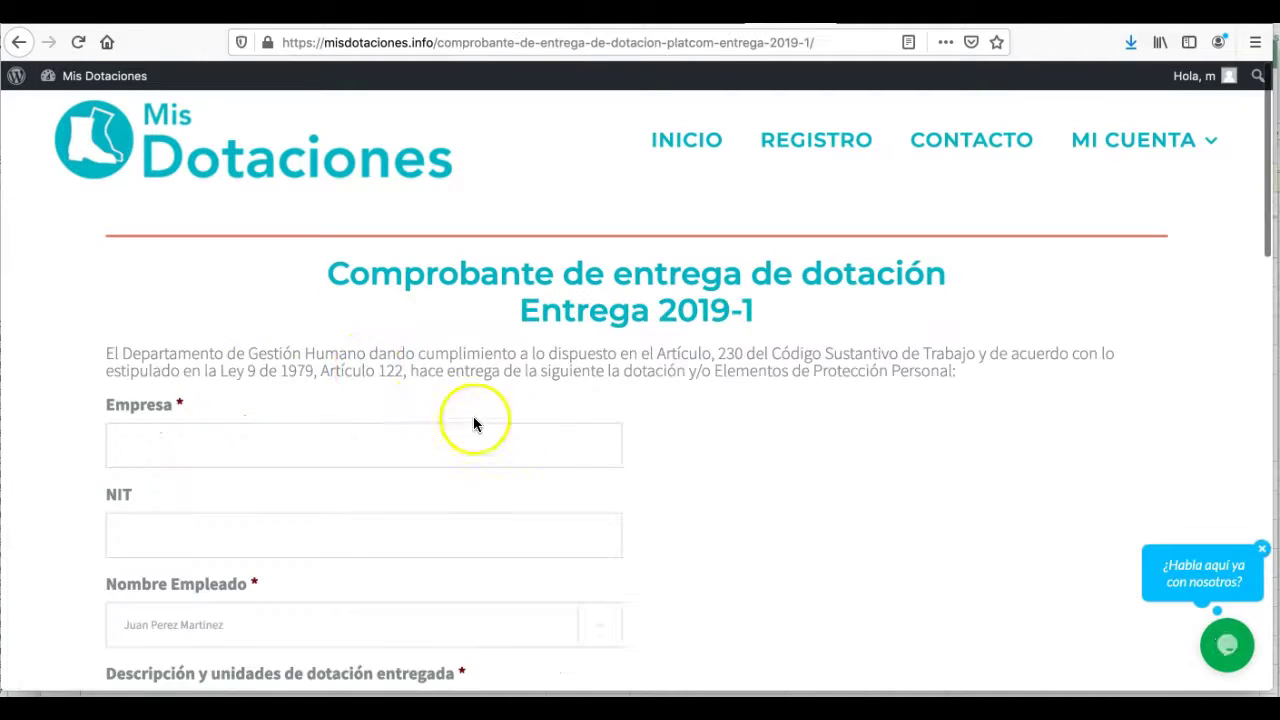
- Enter company ACICOR and its NIT, and select the employee receiving the delivery
scroll(681, 449, "down", 1)
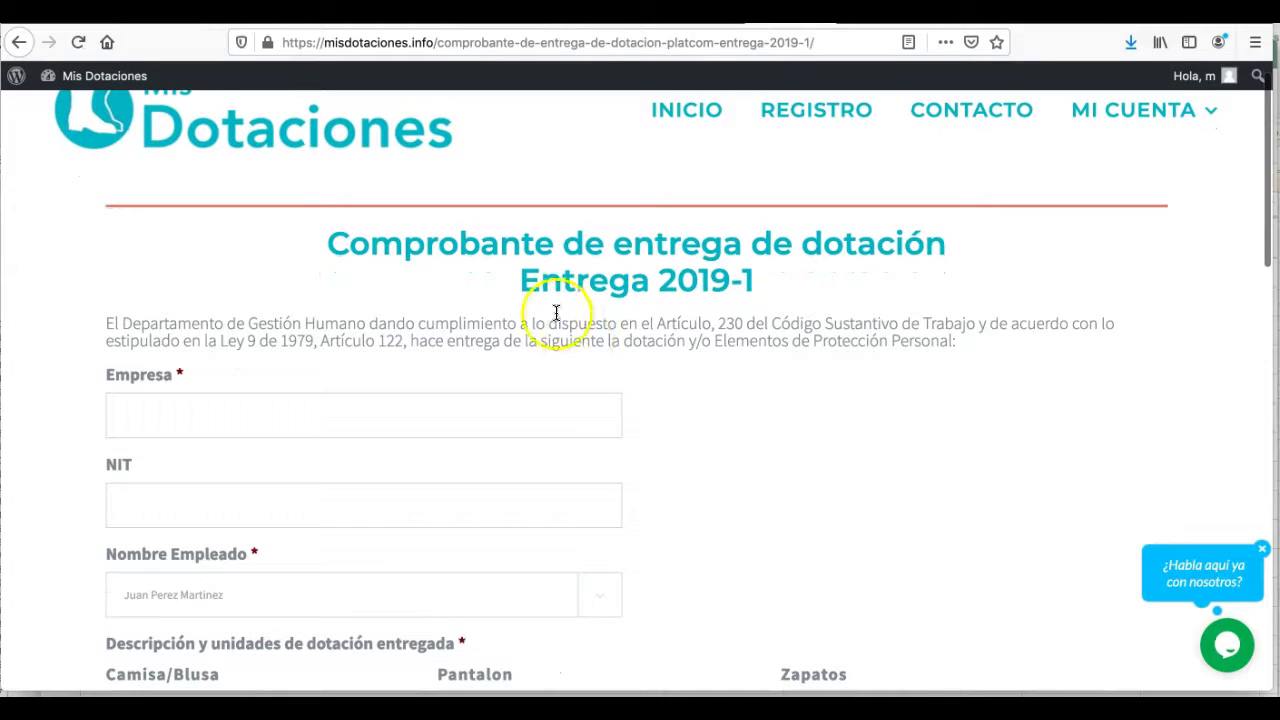
scroll(739, 363, "down", 2)
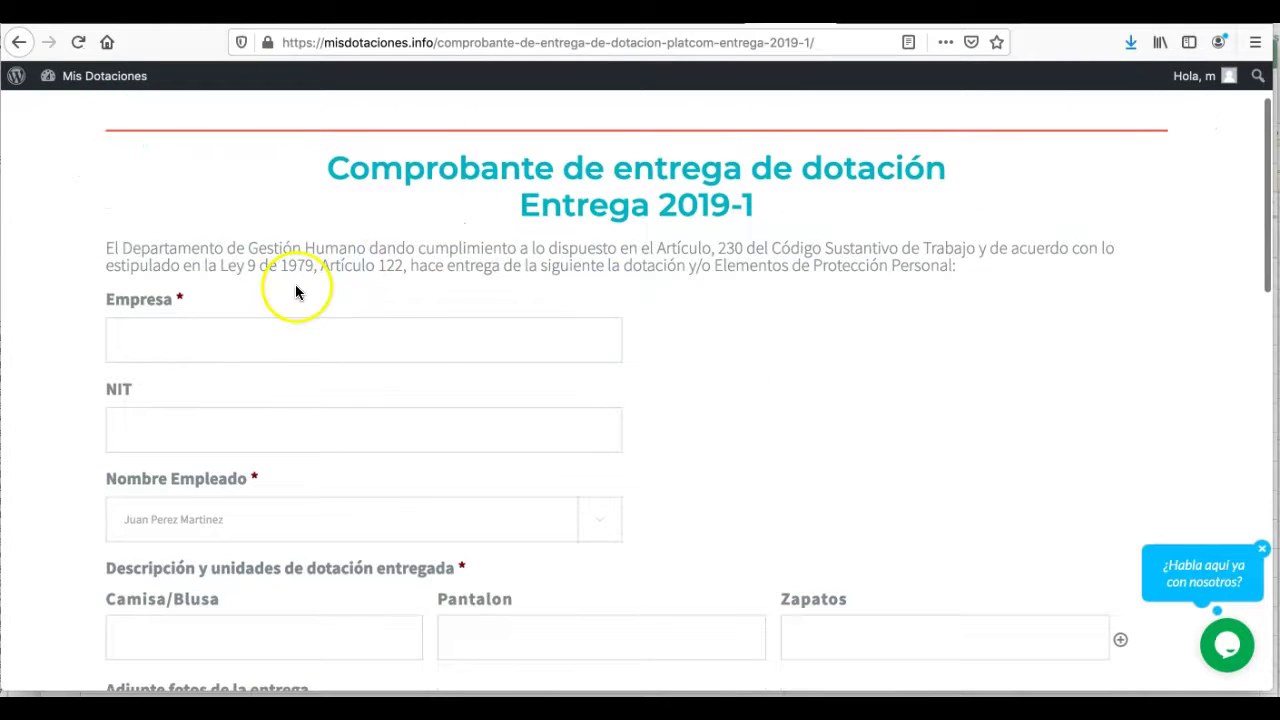
scroll(674, 363, "down", 1)
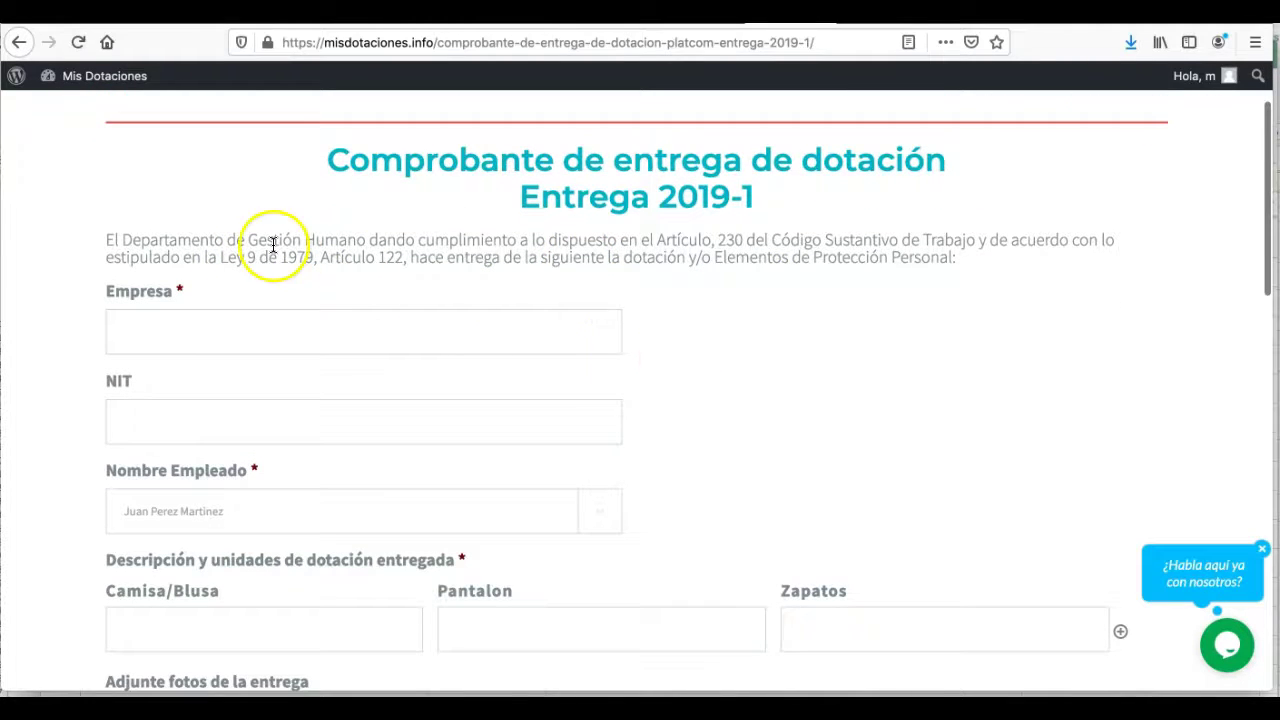
scroll(670, 358, "down", 1)
type("ACICOR")
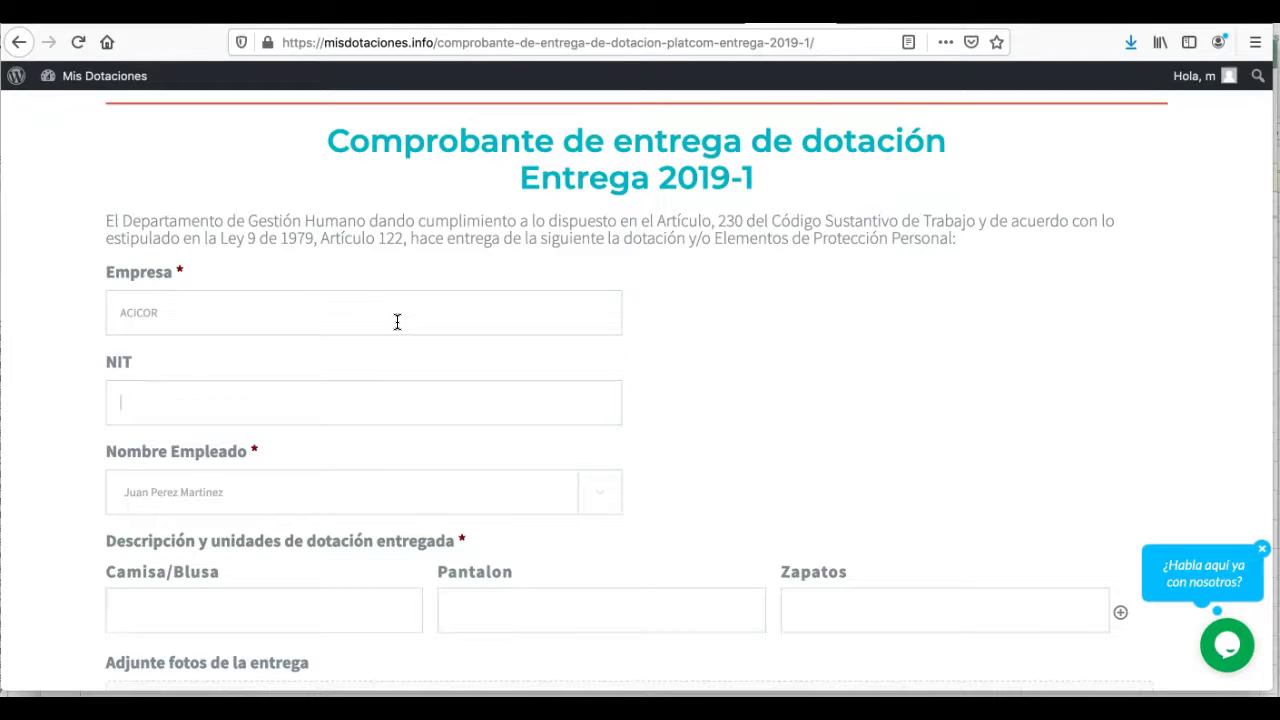
scroll(360, 482, "down", 3)
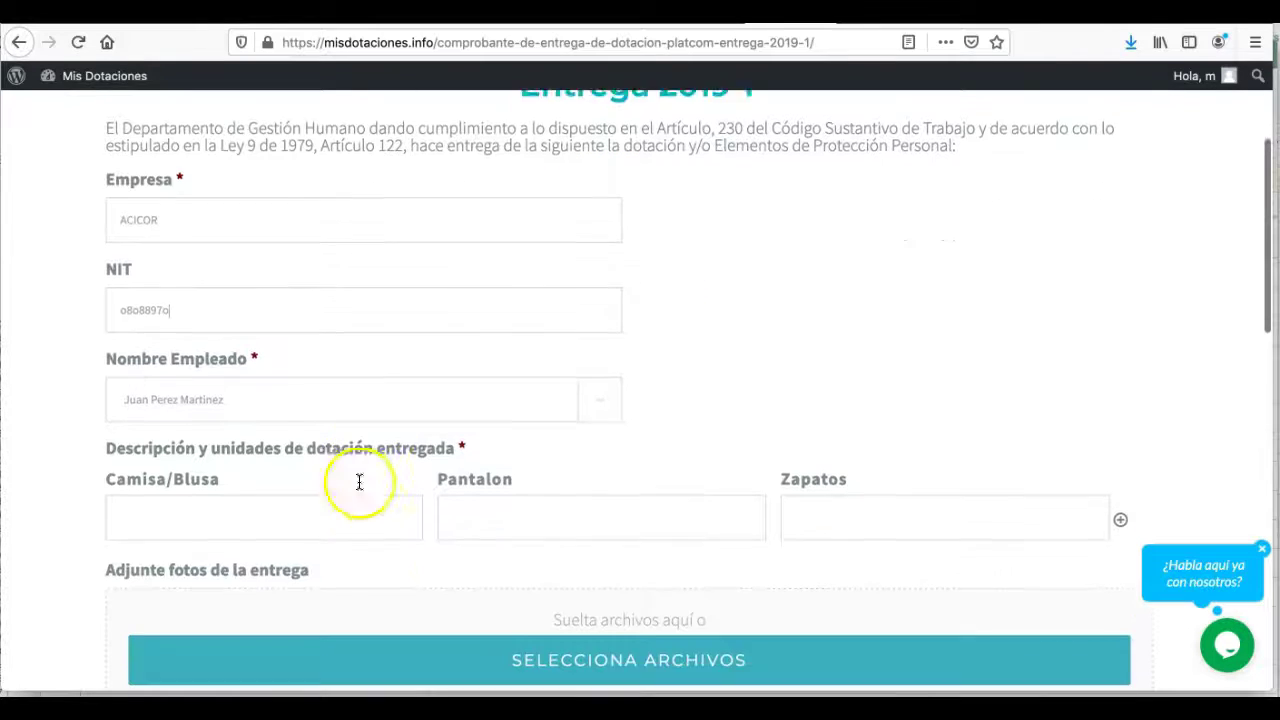
left_click(272, 390)
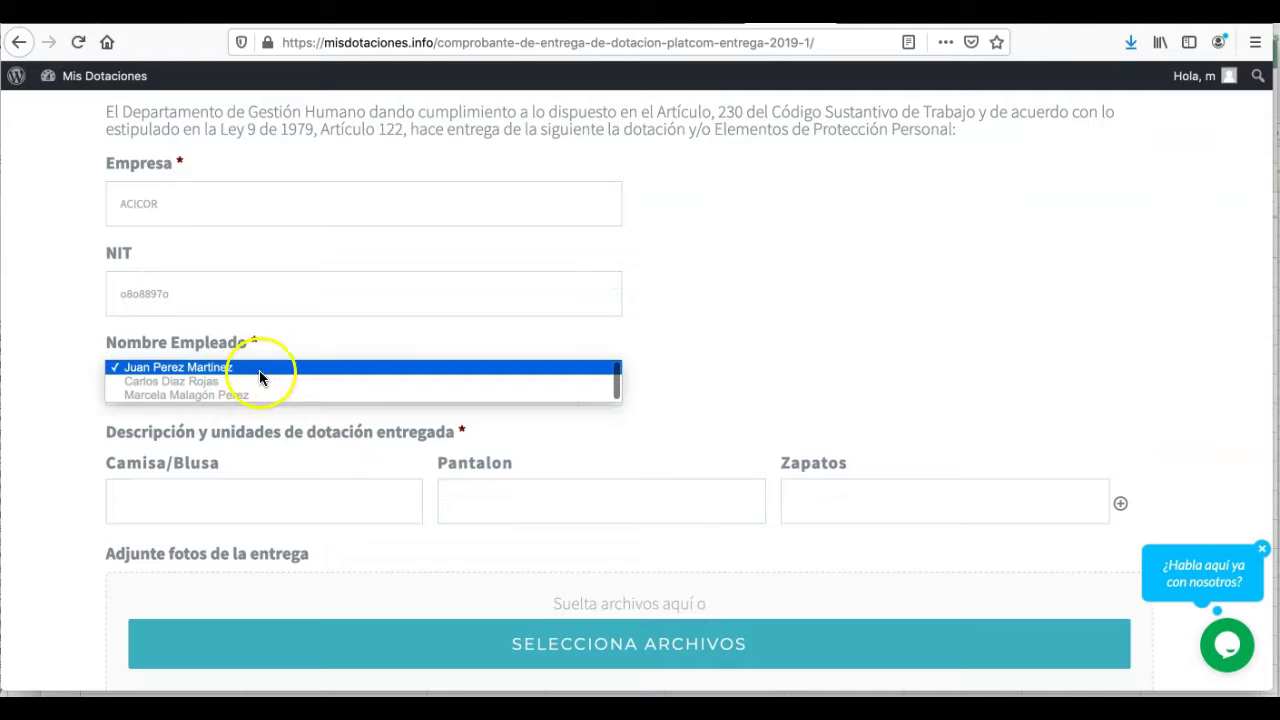
- List the delivered items: 1 camisa blanca, 1 pantalon Jean and 1 zapatos punta de acero
scroll(700, 389, "down", 1)
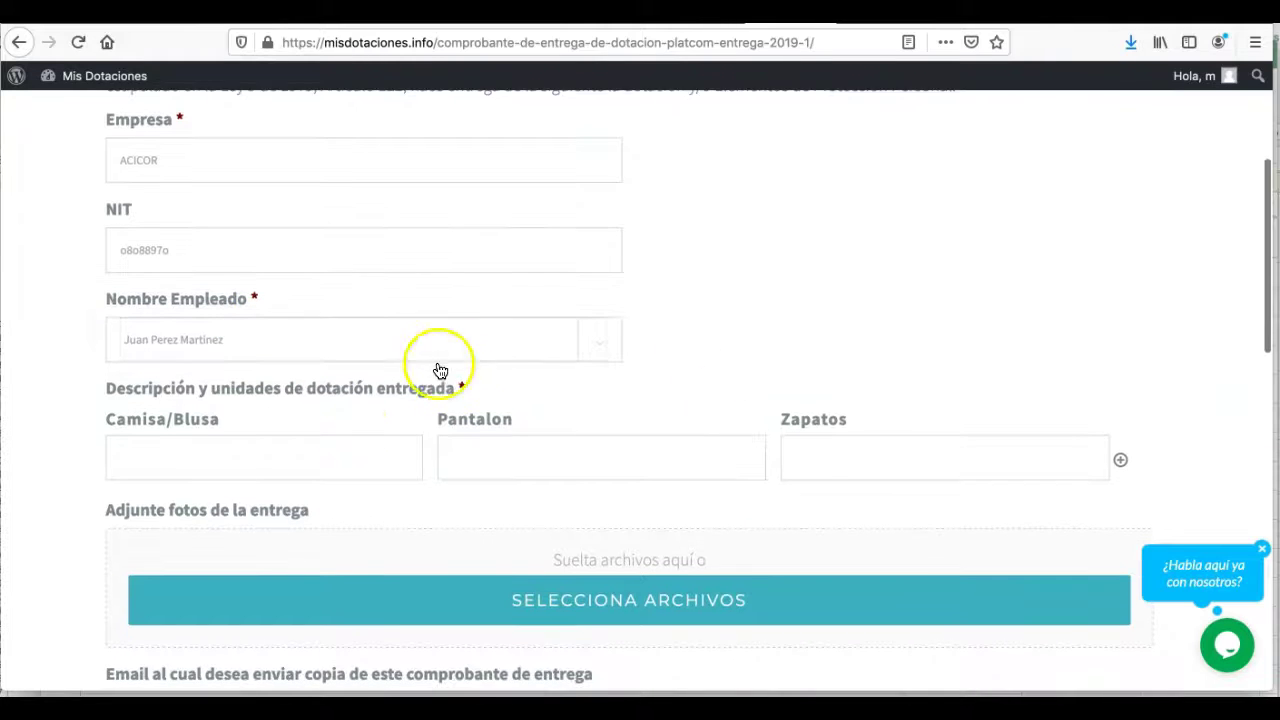
scroll(349, 429, "down", 1)
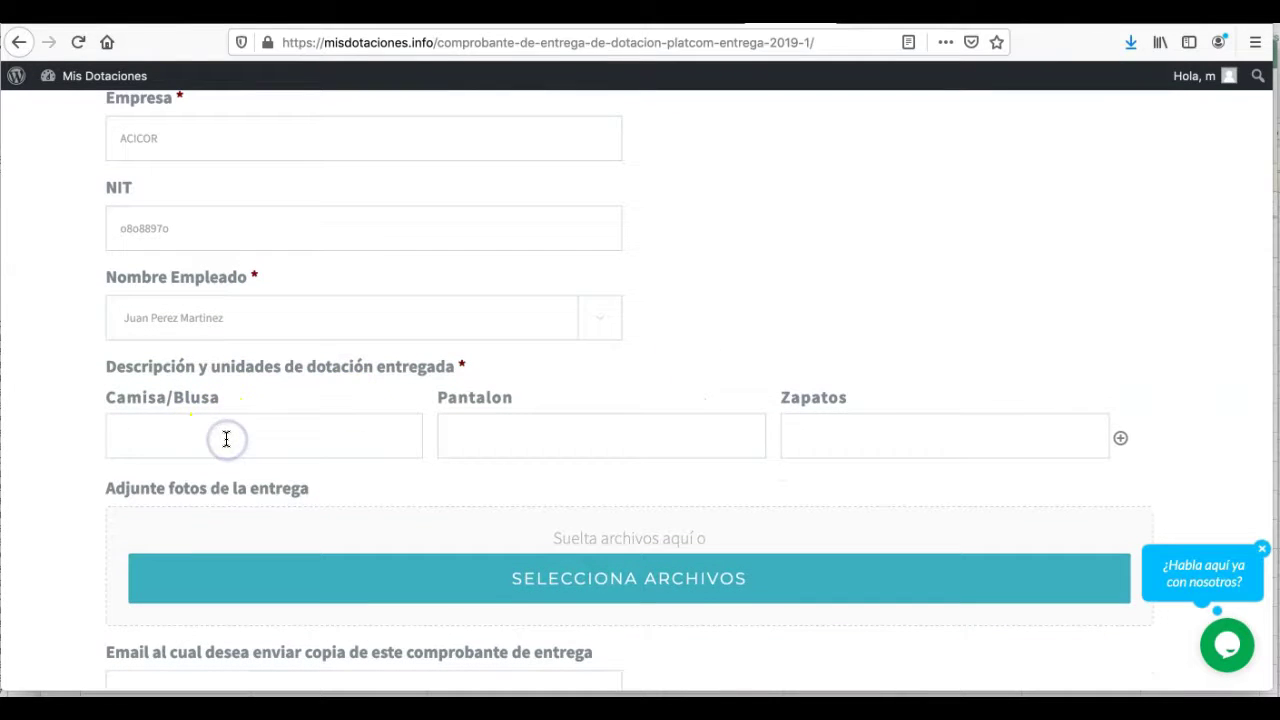
type("1")
type(" cami")
type("1 pantalon")
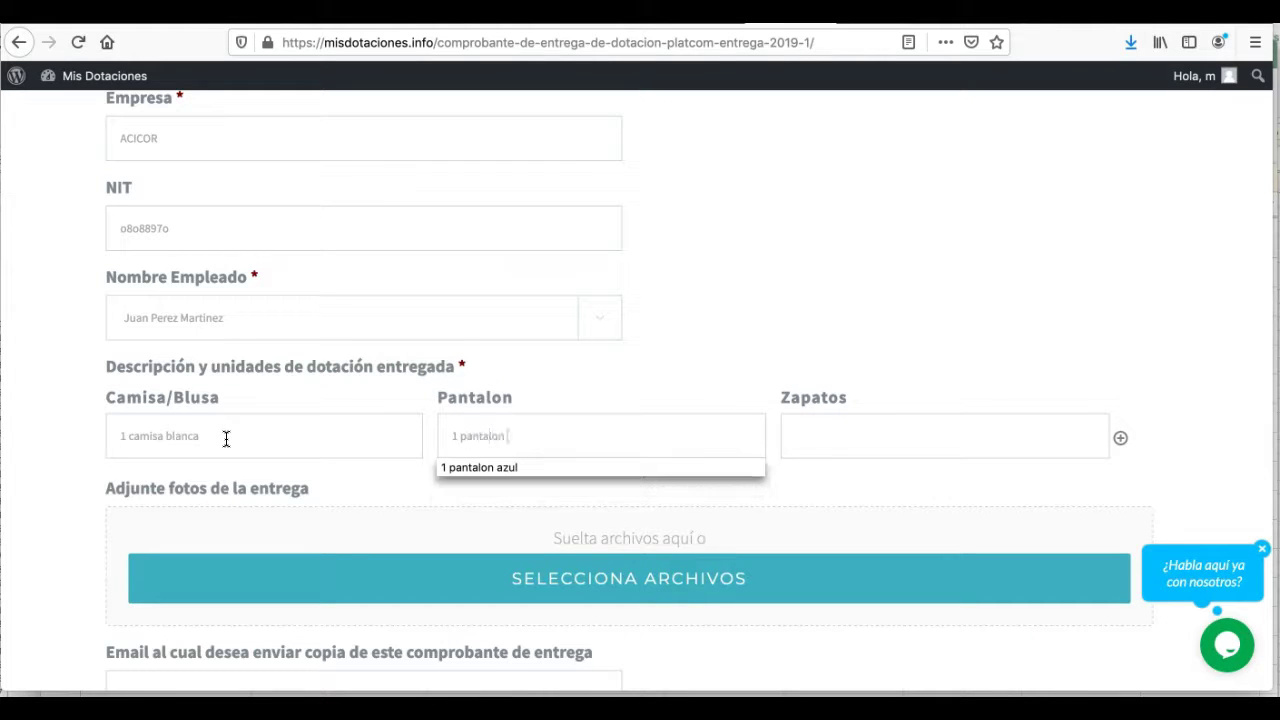
type(" Jean")
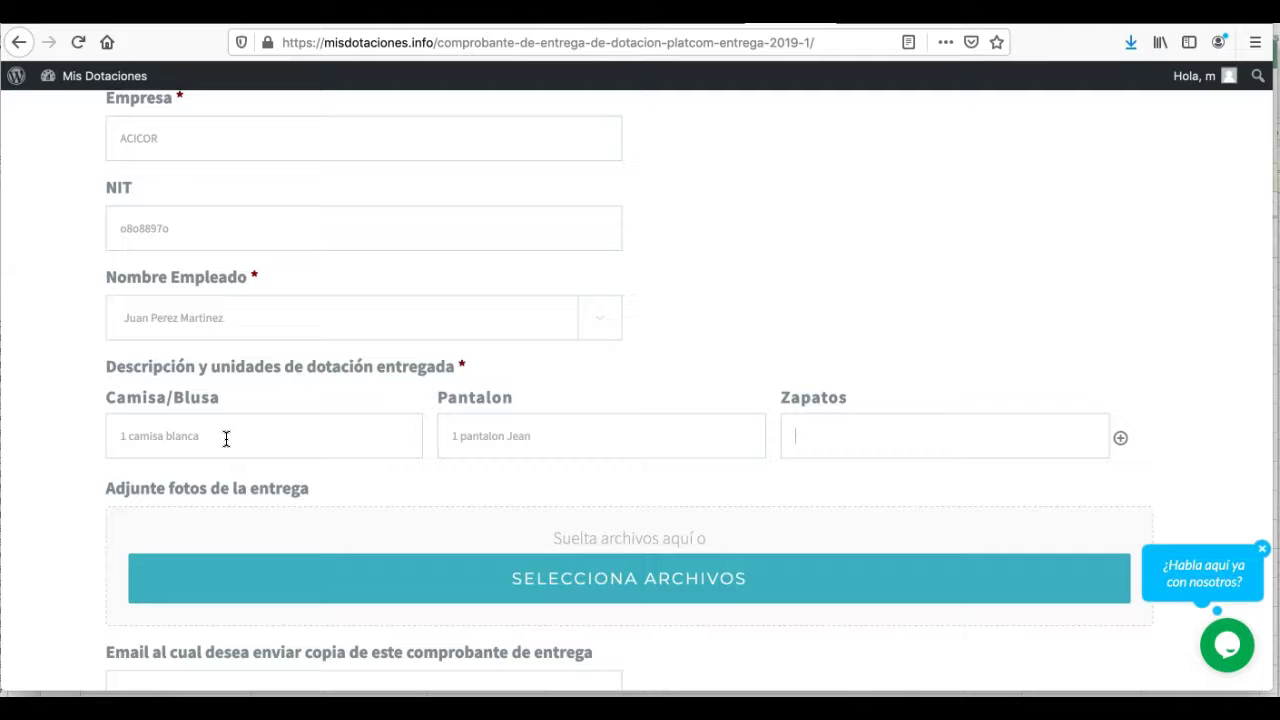
type(" p")
key("BackSpace")
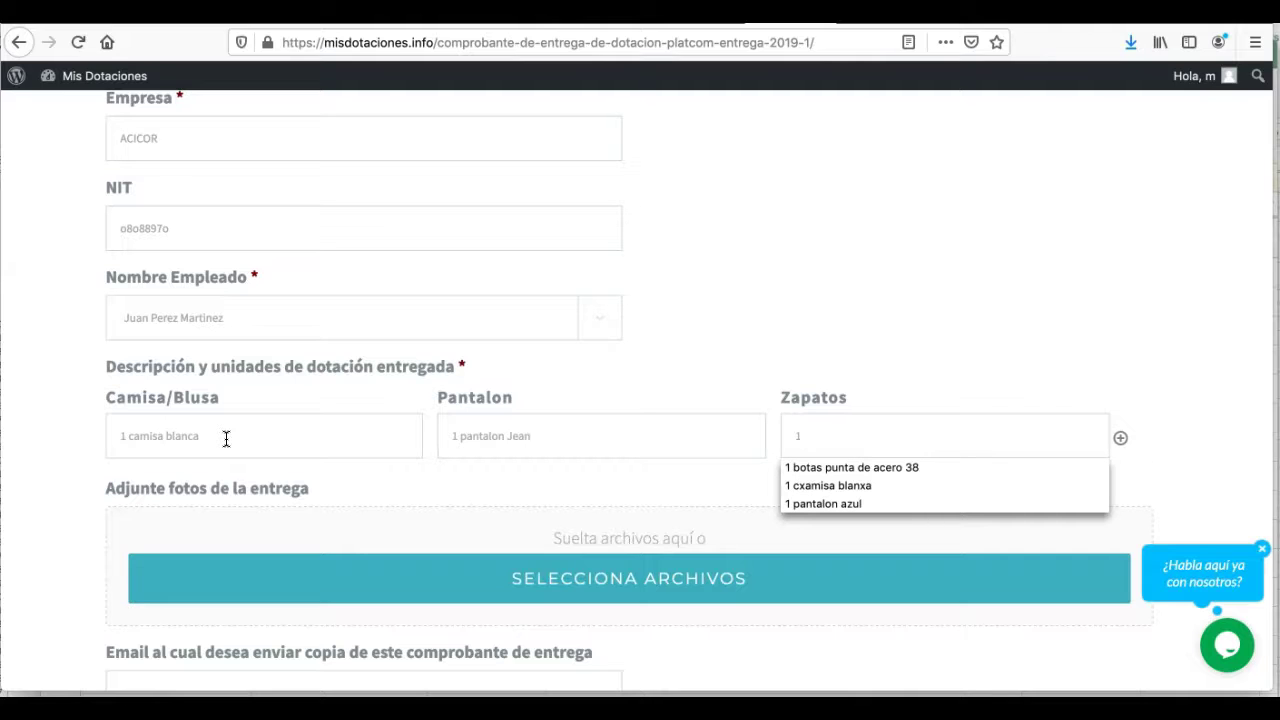
type("zapatos punta de acero")
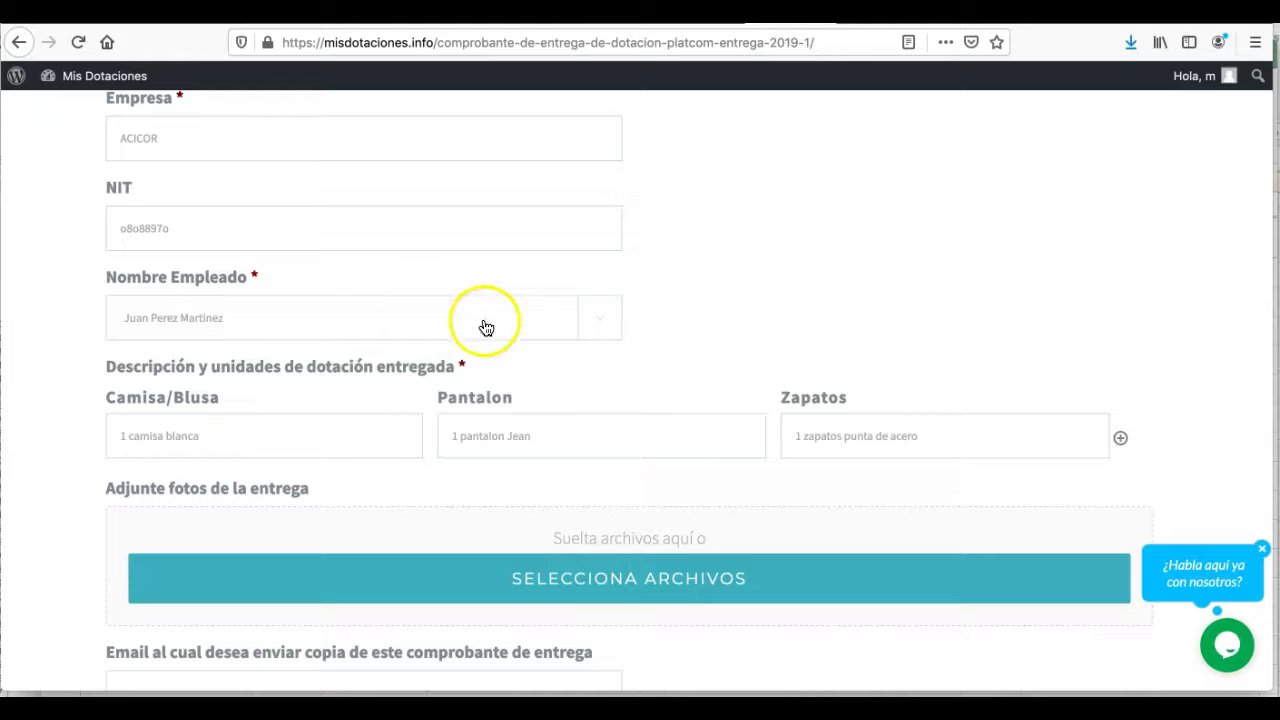
scroll(600, 324, "down", 2)
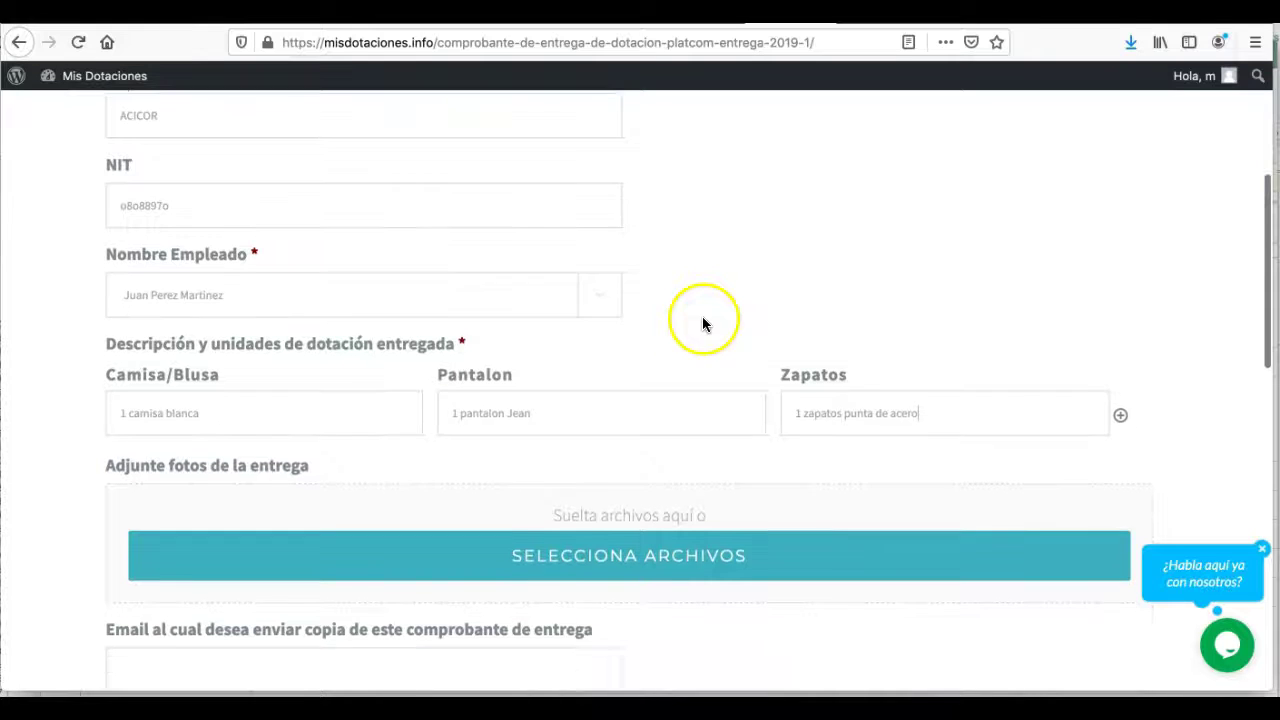
- Add a second items row with '2 camisetas' and '1 zapaotos de vestido'
left_click(1118, 336)
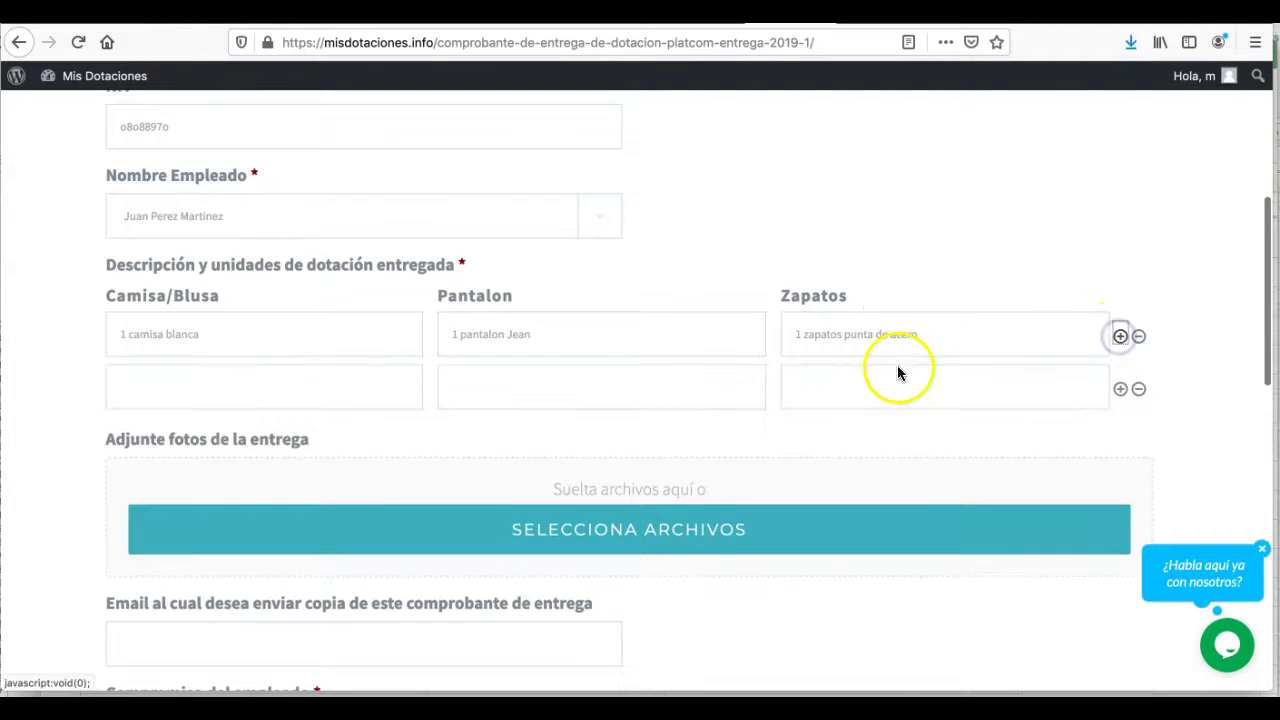
left_click(202, 358)
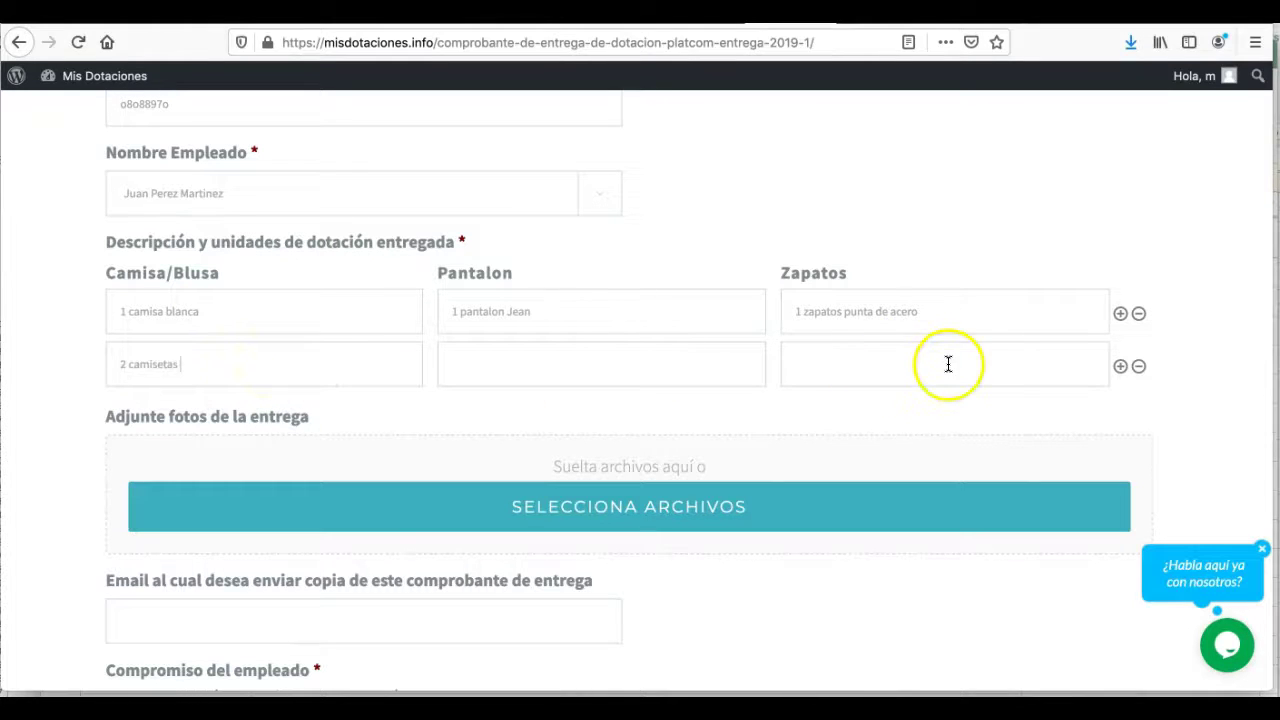
type("1 zap")
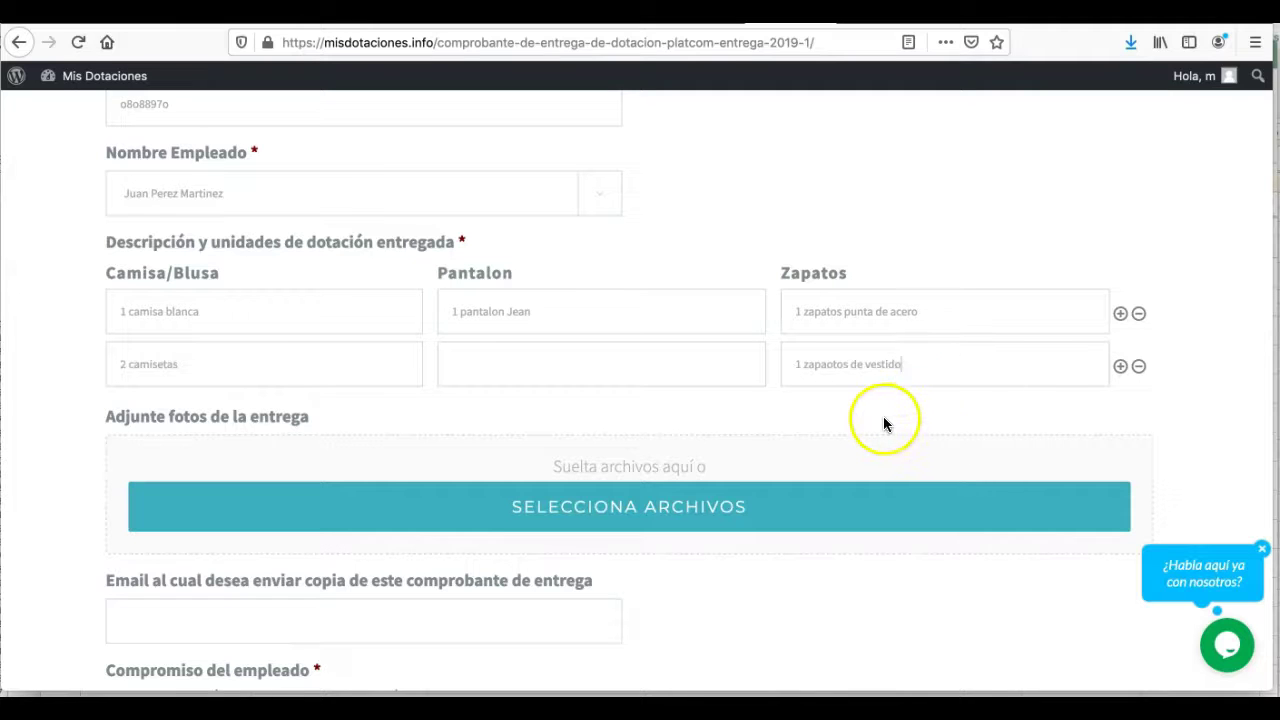
type("aotos de vestido")
scroll(884, 420, "down", 3)
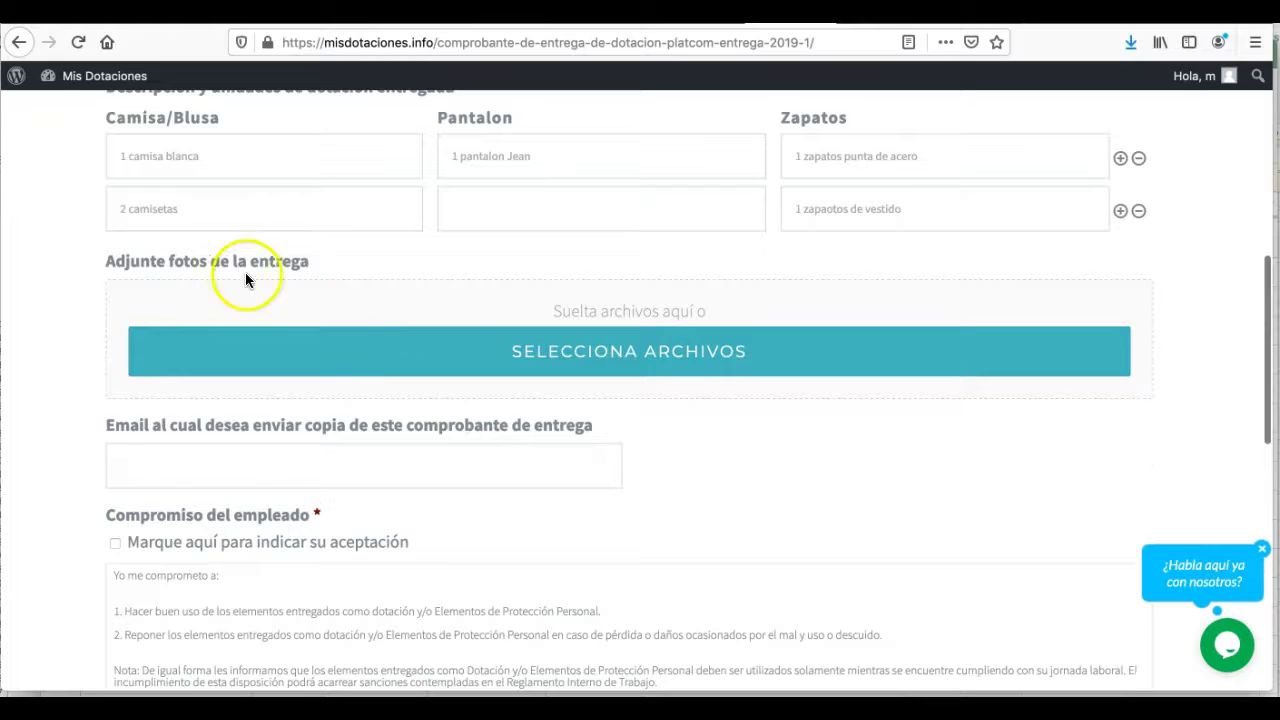
- Attach the yellow safety-helmet group photo from Downloads to the receipt form
scroll(385, 310, "down", 1)
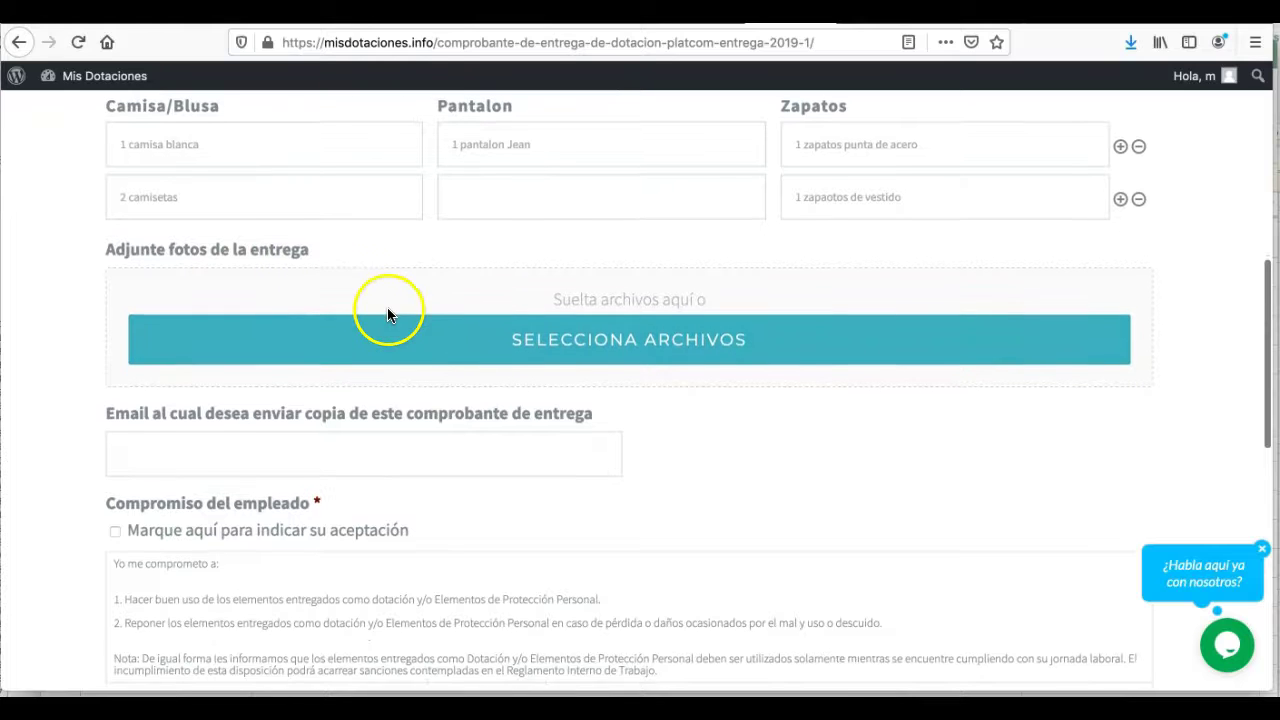
left_click(634, 340)
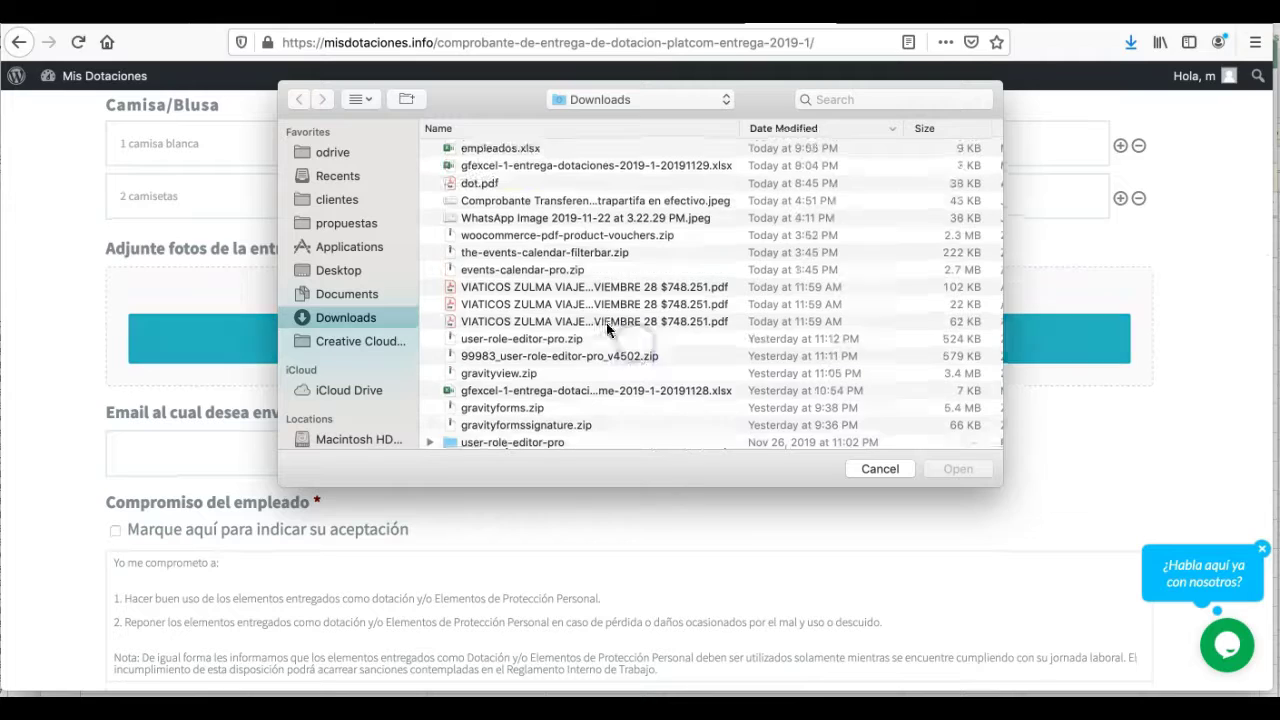
scroll(590, 325, "down", 10)
scroll(566, 330, "down", 15)
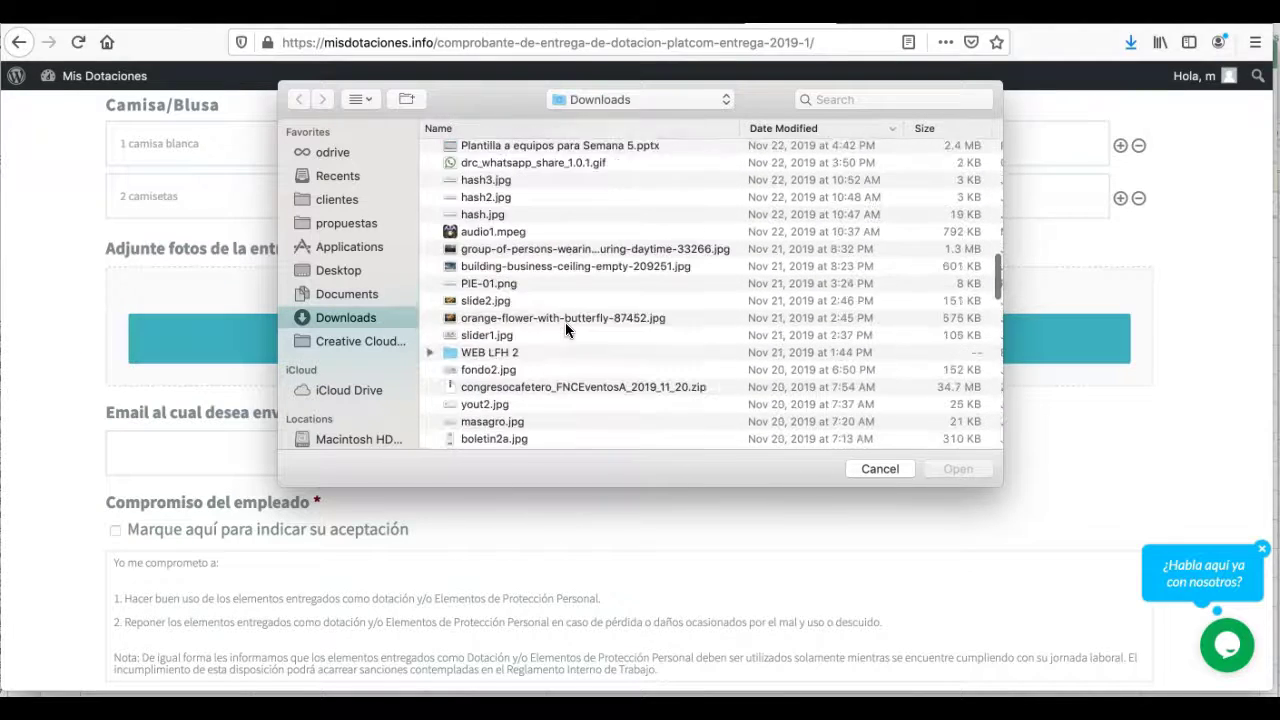
left_click(499, 231)
key("space")
key("space")
left_click(958, 472)
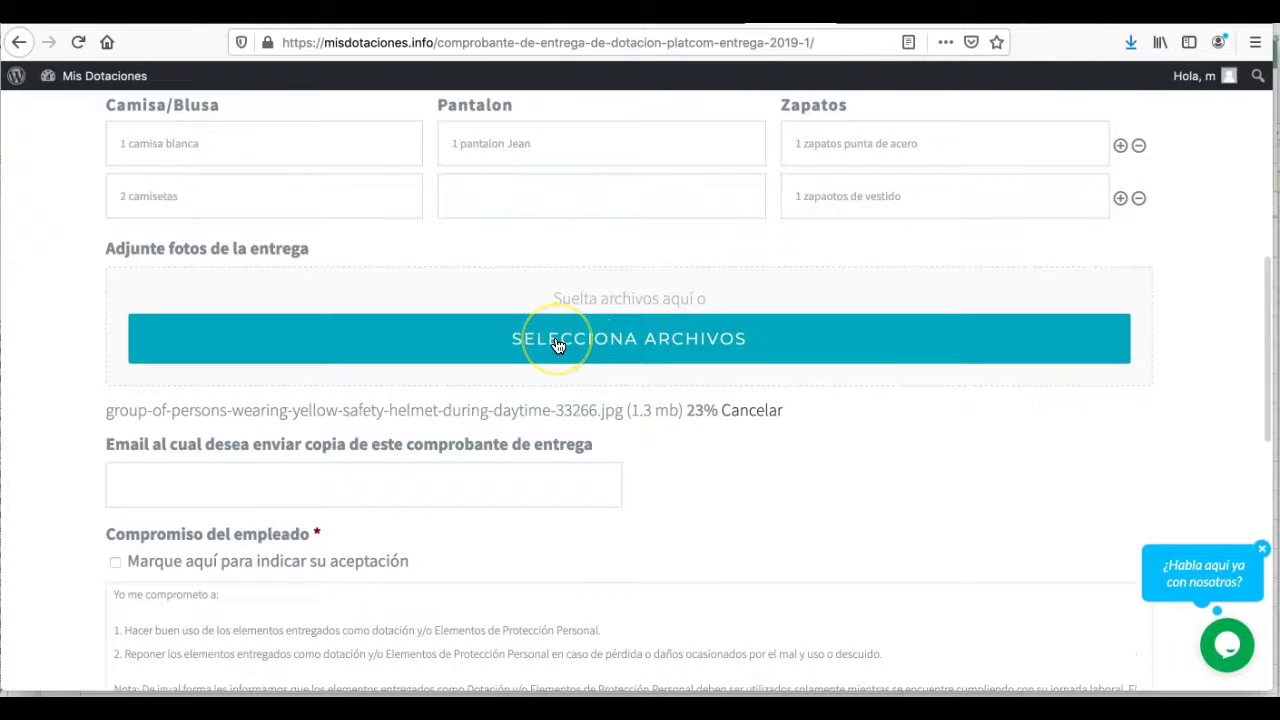
- Preview and attach slide2.jpg as the second delivery photo
left_click(583, 337)
scroll(650, 357, "down", 15)
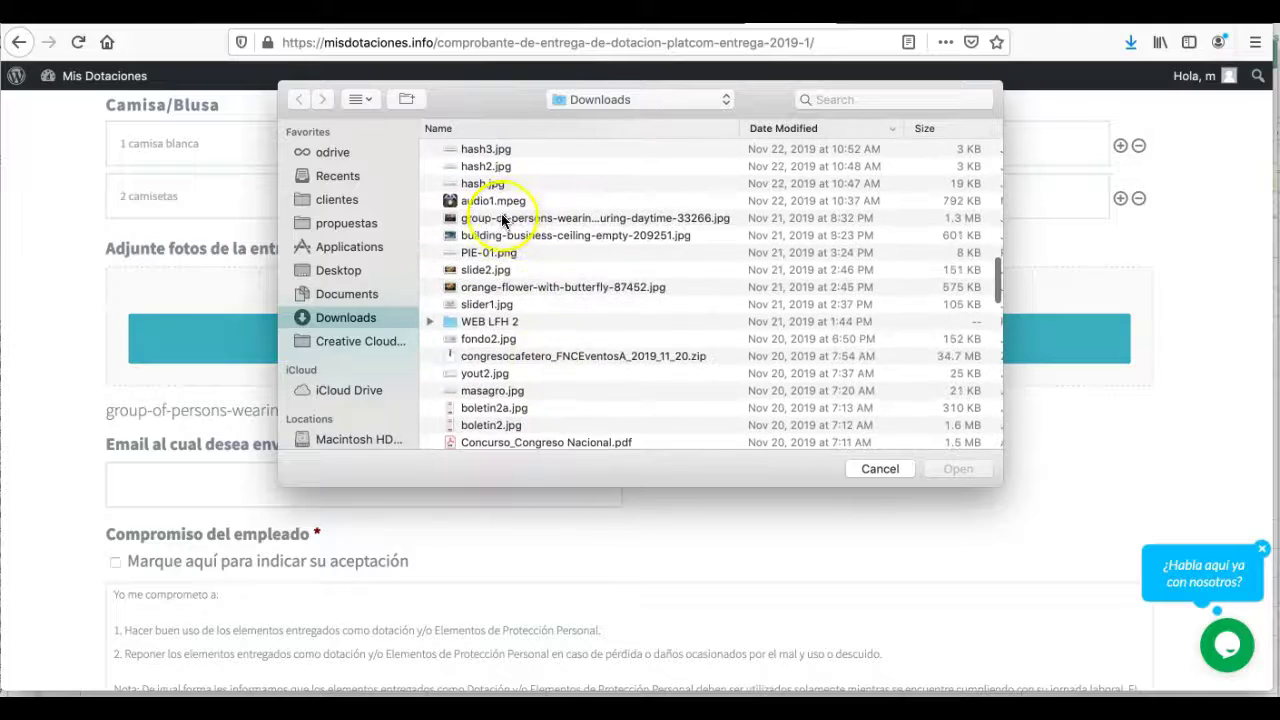
scroll(505, 240, "down", 2)
left_click(491, 265)
key("space")
key("space")
key("Up")
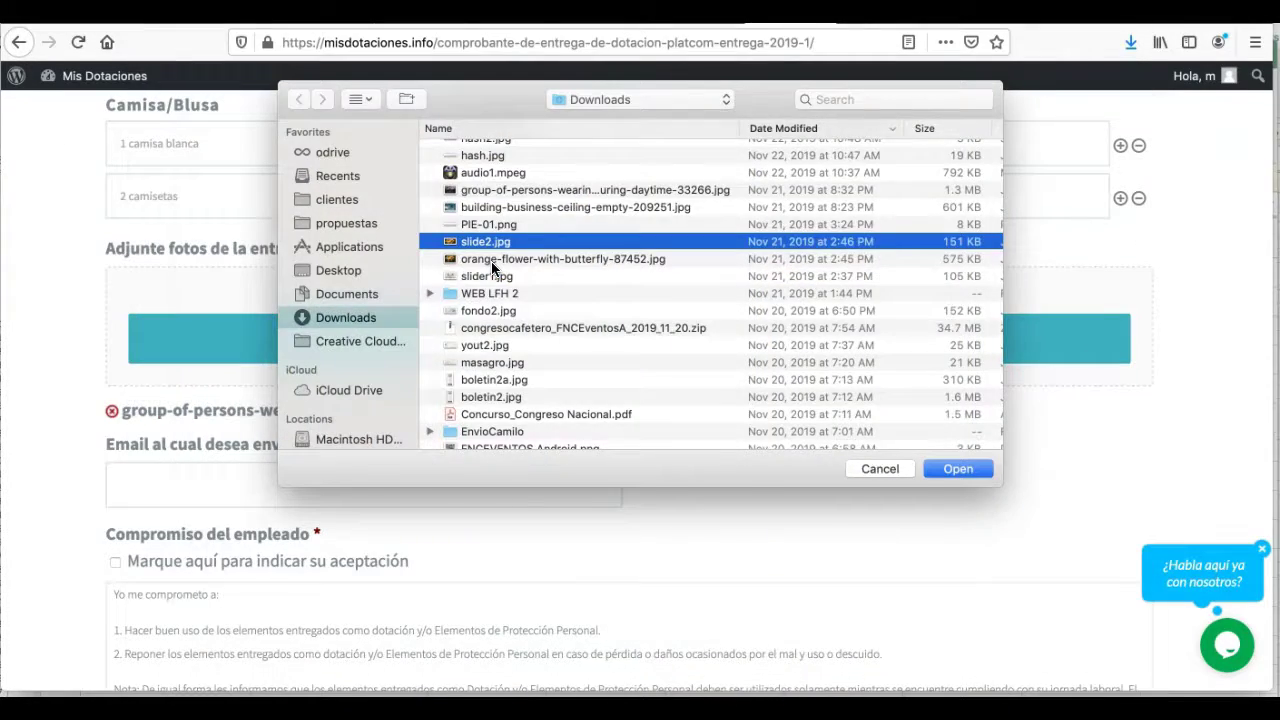
key("space")
key("space")
key("Return")
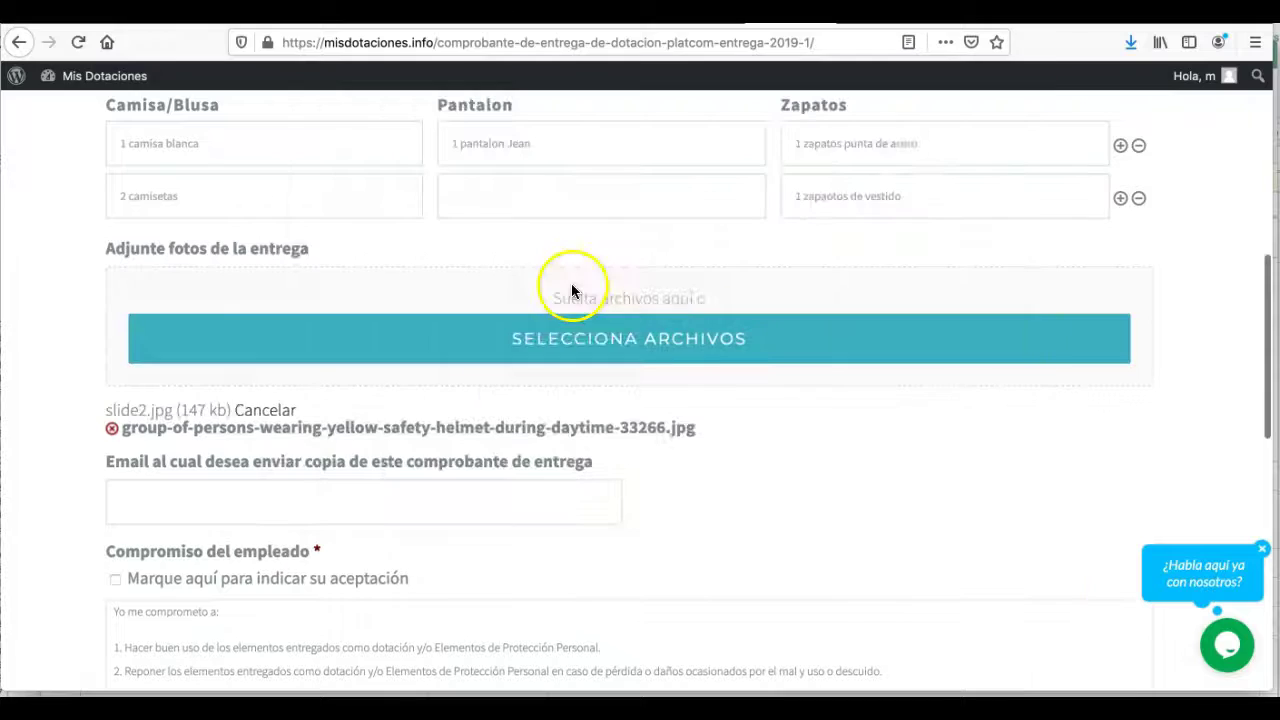
scroll(687, 462, "down", 2)
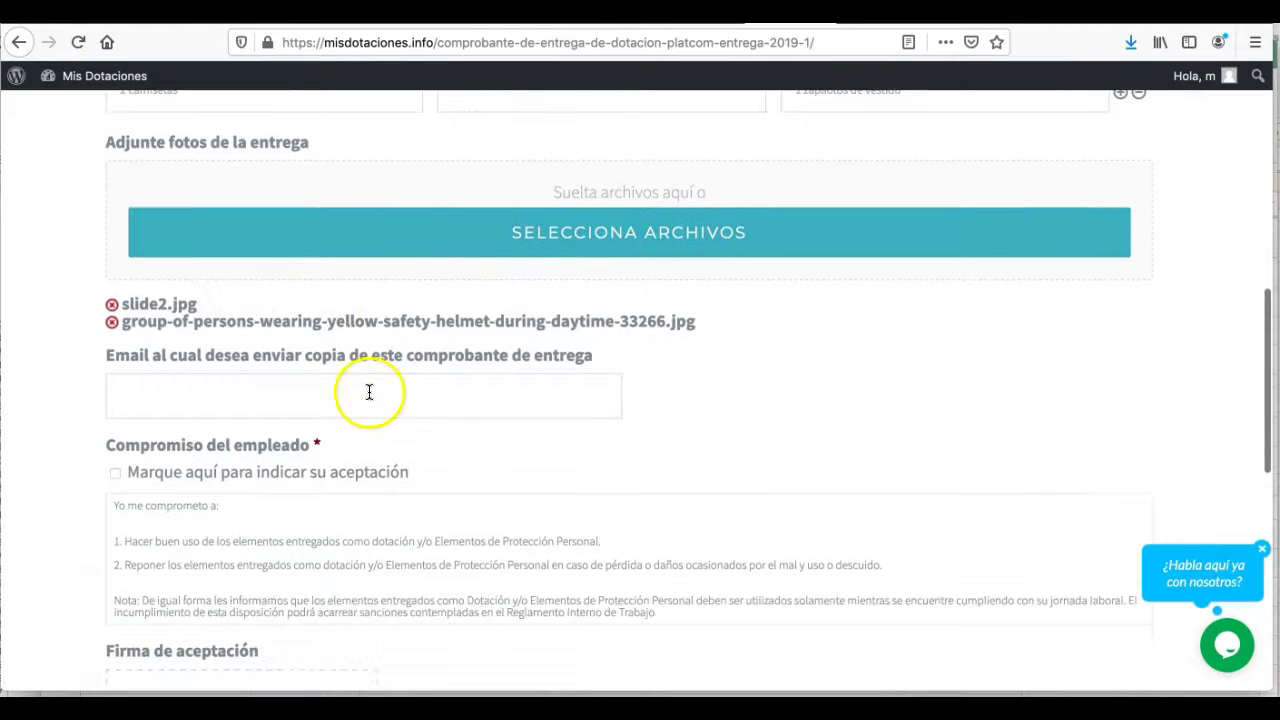
left_click(216, 392)
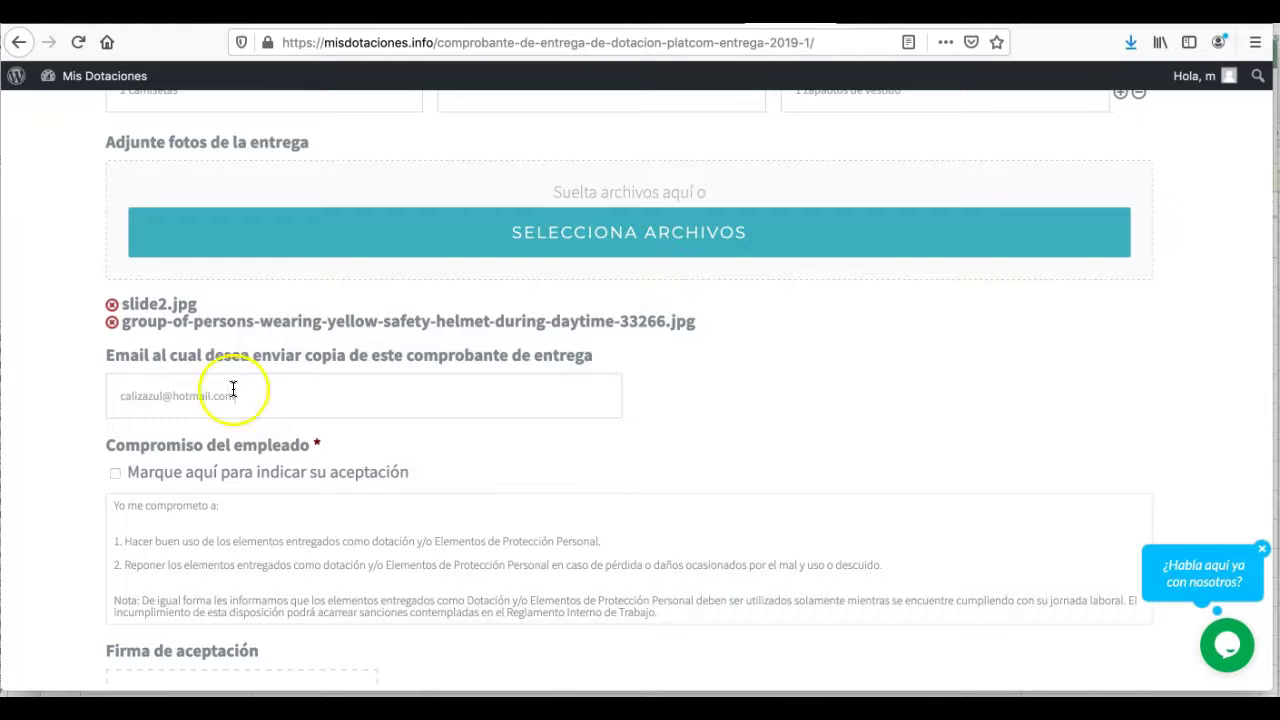
scroll(74, 410, "down", 2)
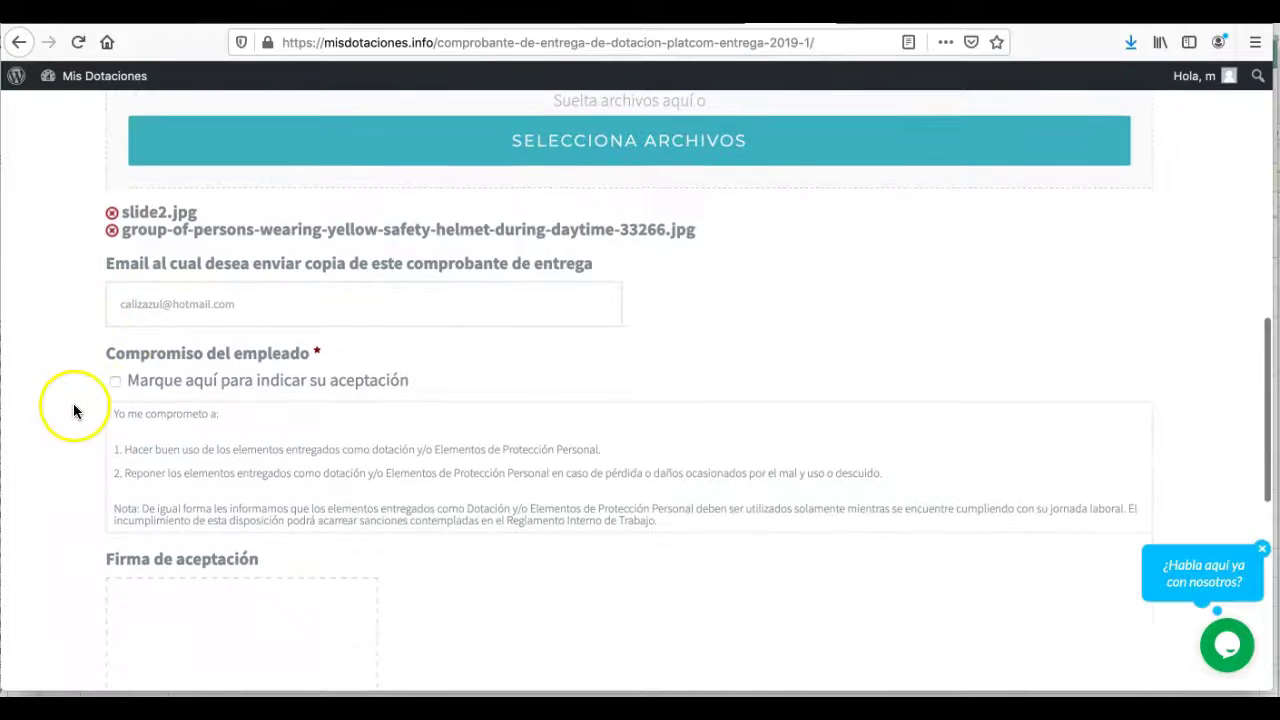
scroll(183, 400, "down", 1)
scroll(172, 360, "down", 1)
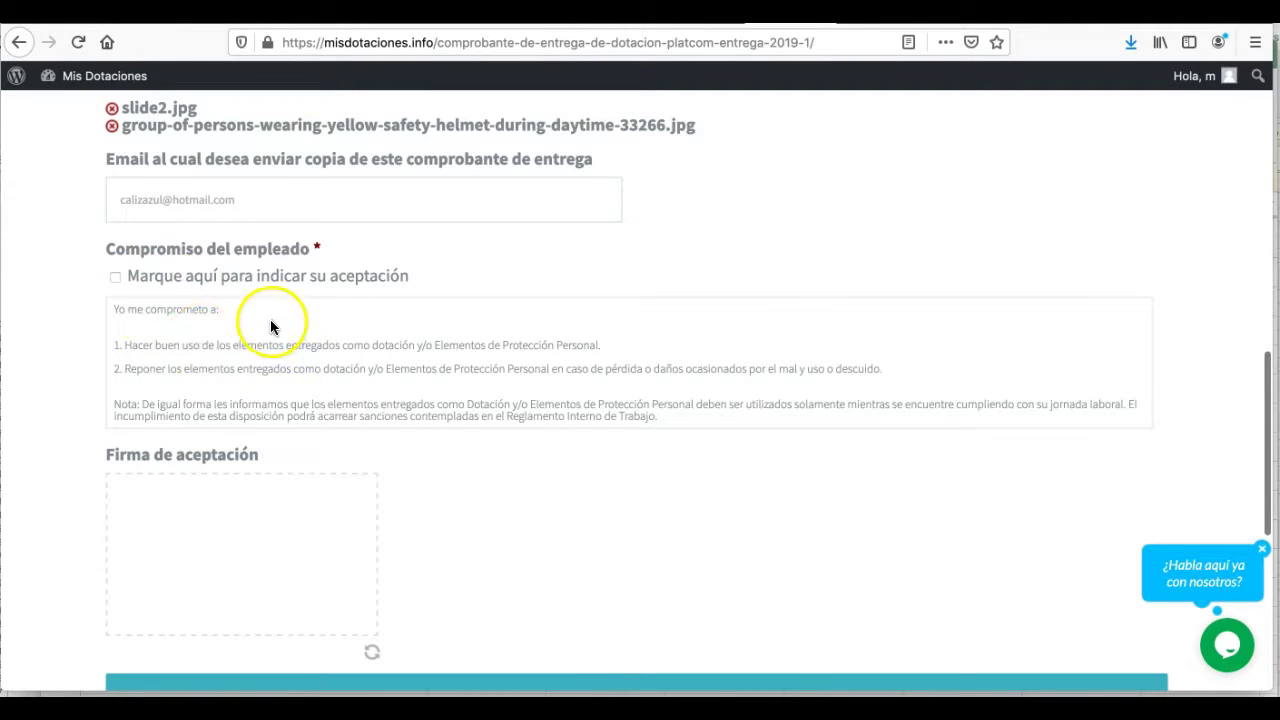
- Tick 'Marque aquí para indicar su aceptación' to accept the employee commitment
left_click(116, 276)
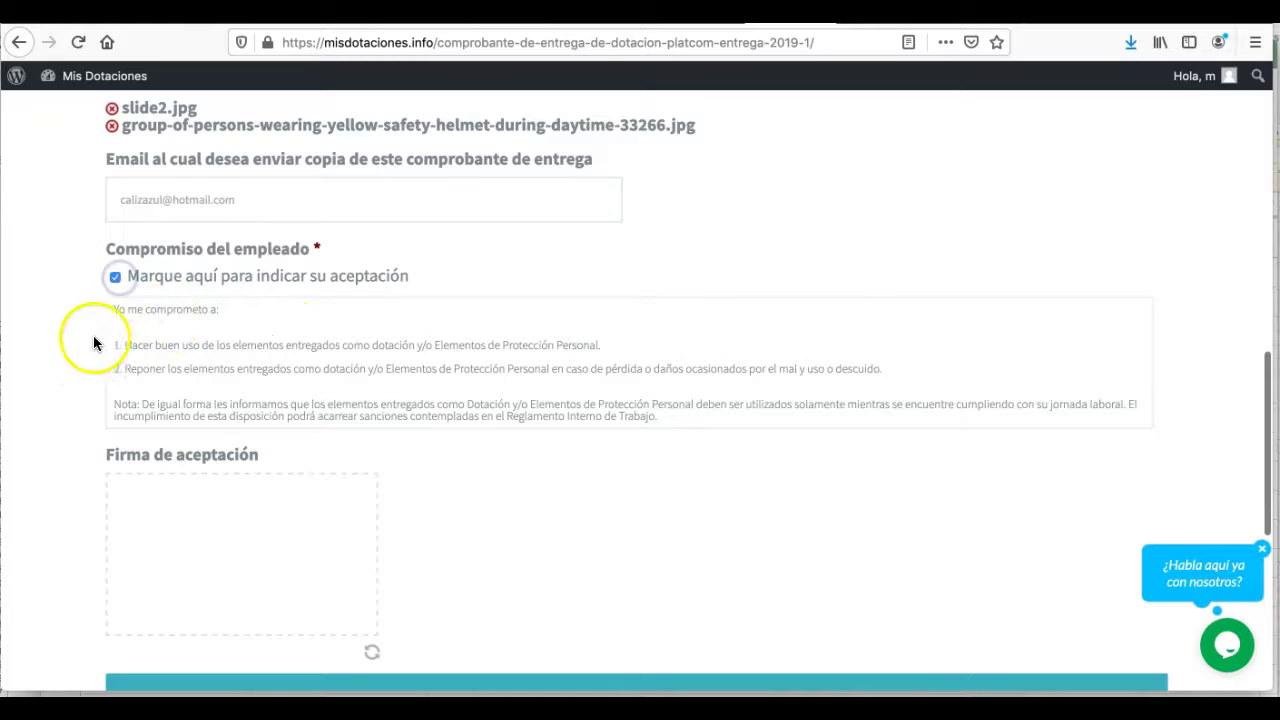
scroll(93, 335, "down", 2)
scroll(480, 404, "down", 1)
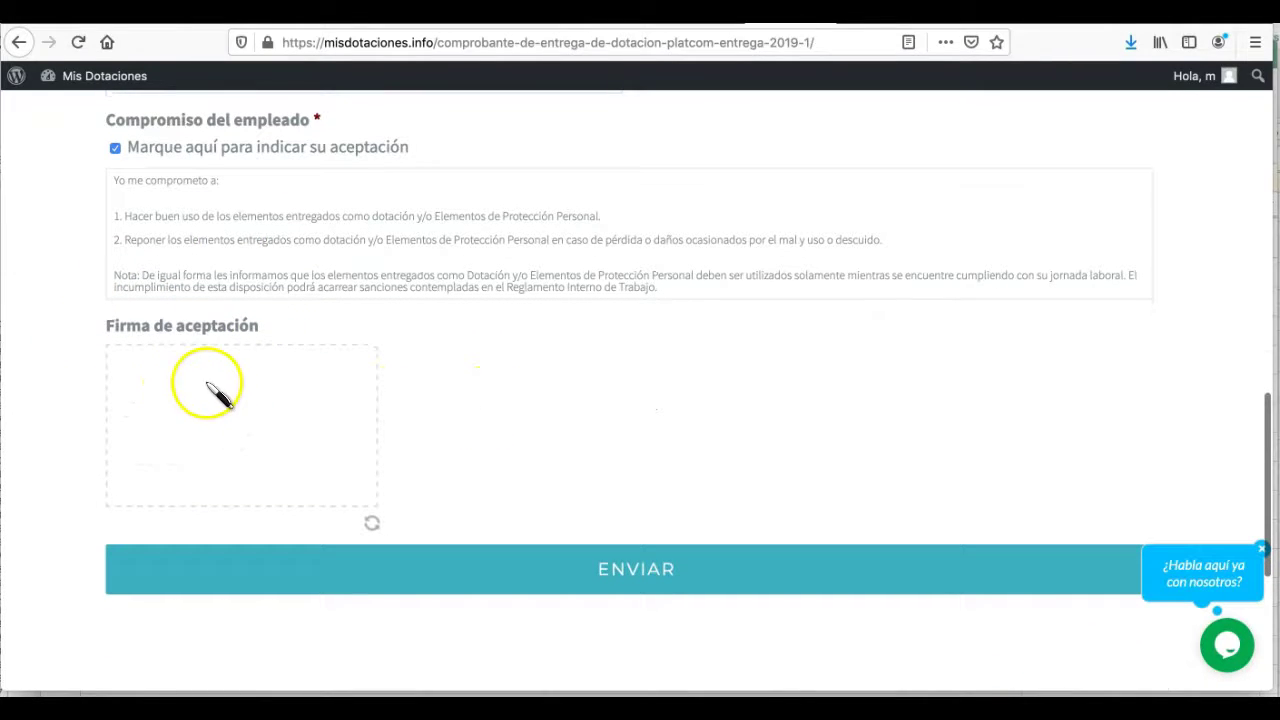
- Draw a handwritten signature in the Firma de aceptación pad
left_click_drag(184, 382, 191, 384)
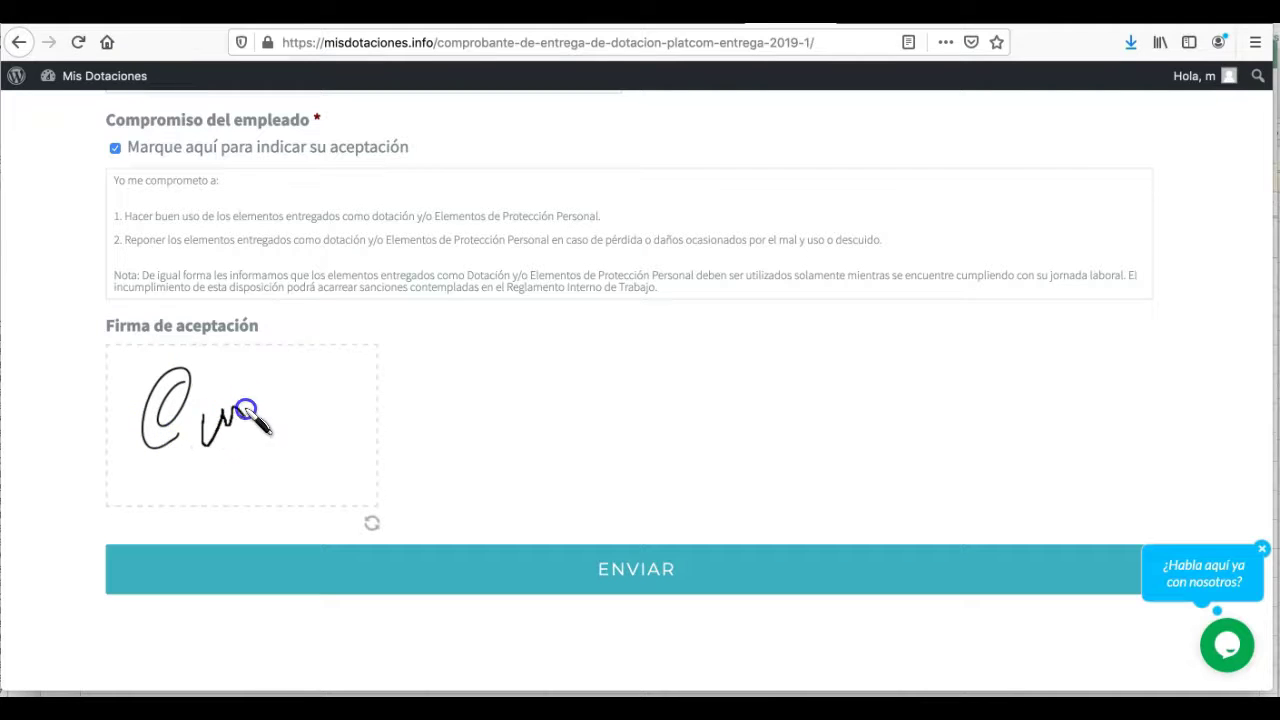
mouse_move(256, 438)
left_mouse_down()
mouse_move(253, 449)
mouse_move(300, 383)
mouse_move(309, 471)
mouse_move(318, 427)
mouse_move(132, 432)
left_mouse_up()
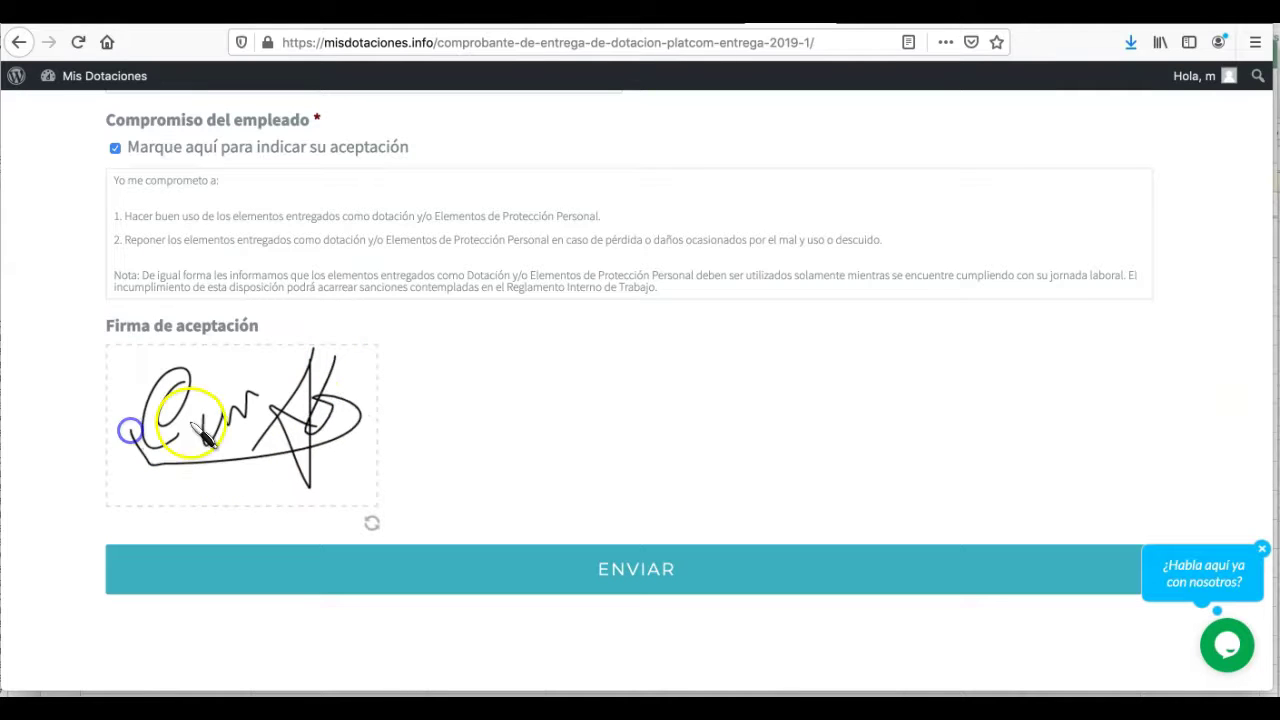
scroll(502, 456, "down", 1)
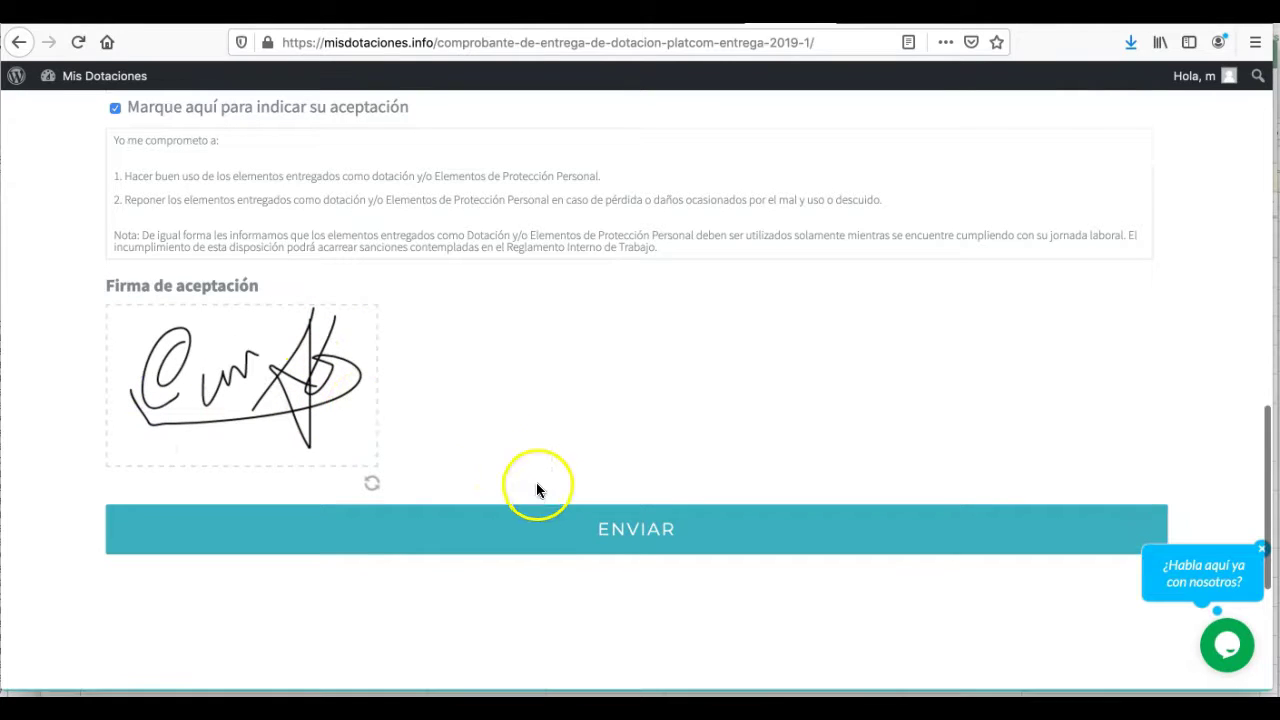
- Submit the receipt with ENVIAR, check Ver evidencias de entrega, then switch to the WordPress admin
left_click(612, 535)
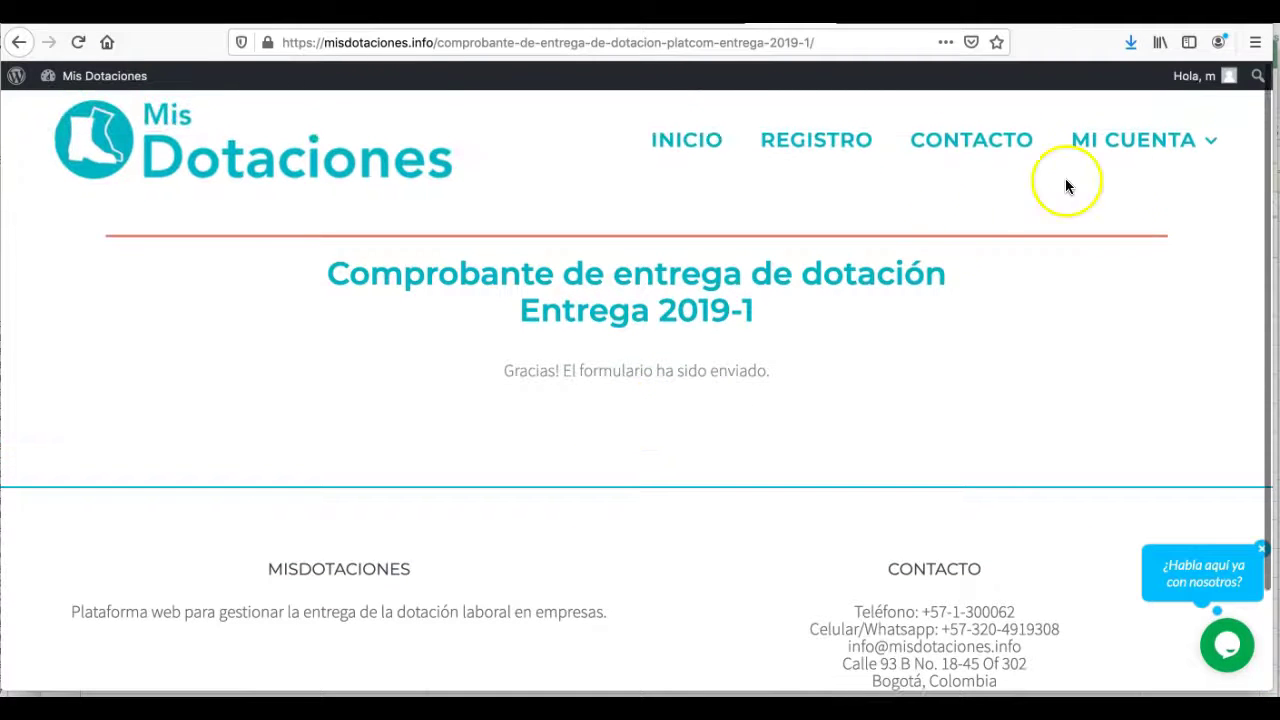
mouse_move(1193, 150)
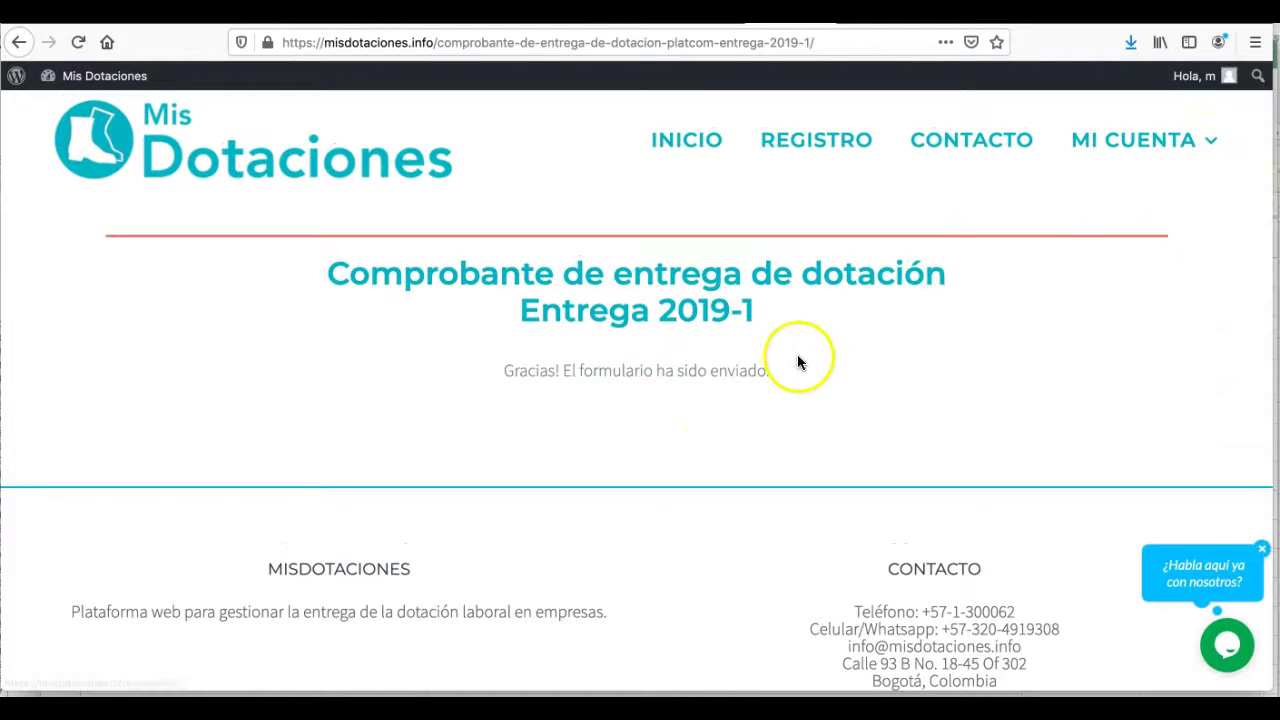
mouse_move(1120, 152)
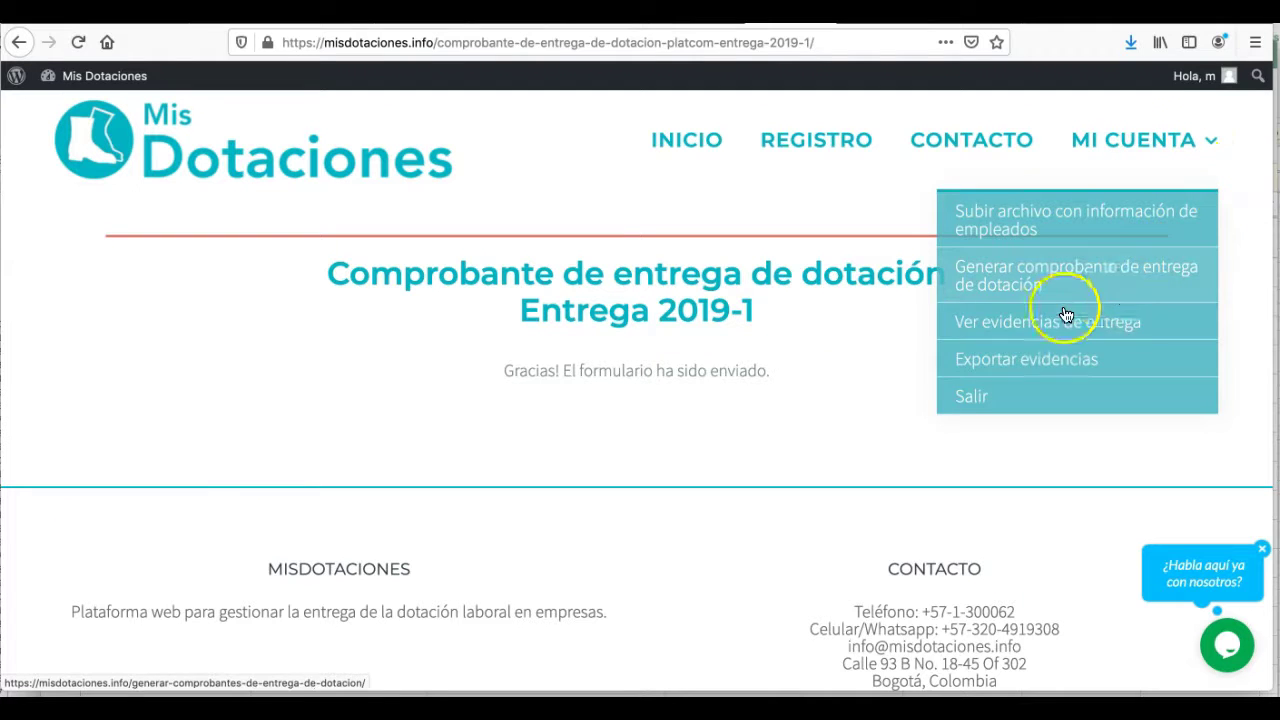
left_click(1035, 326)
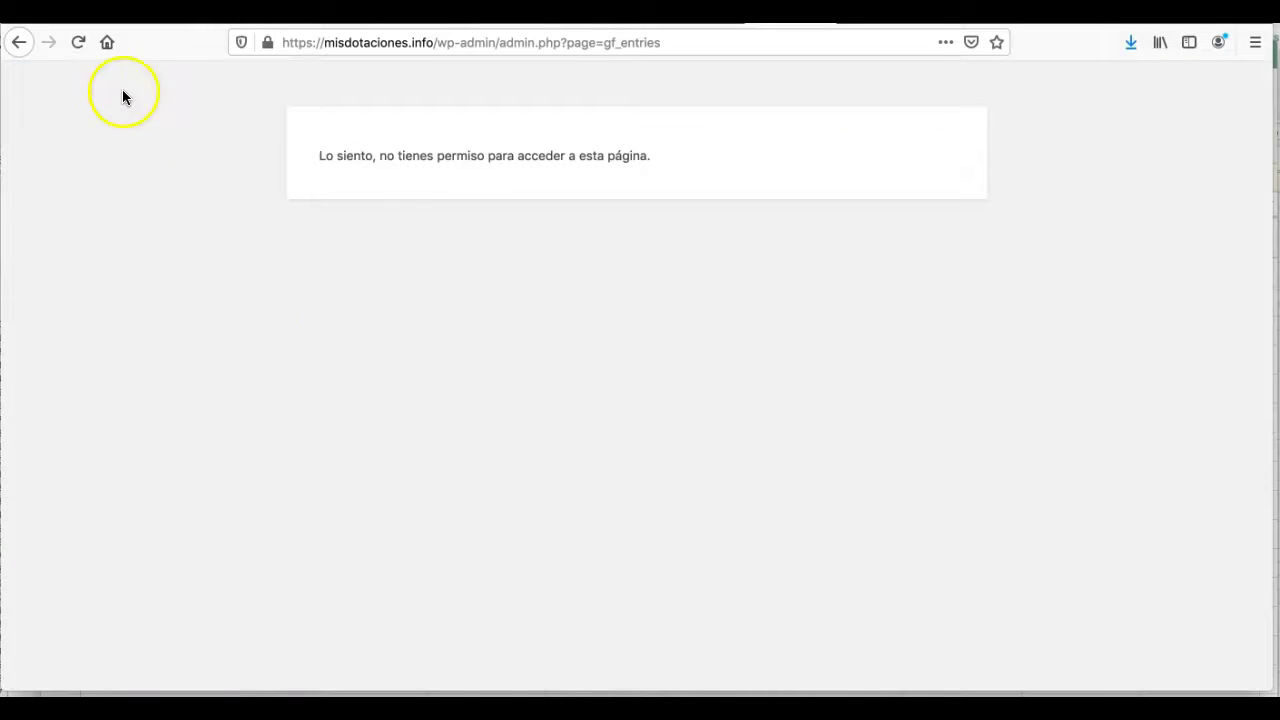
left_click(20, 43)
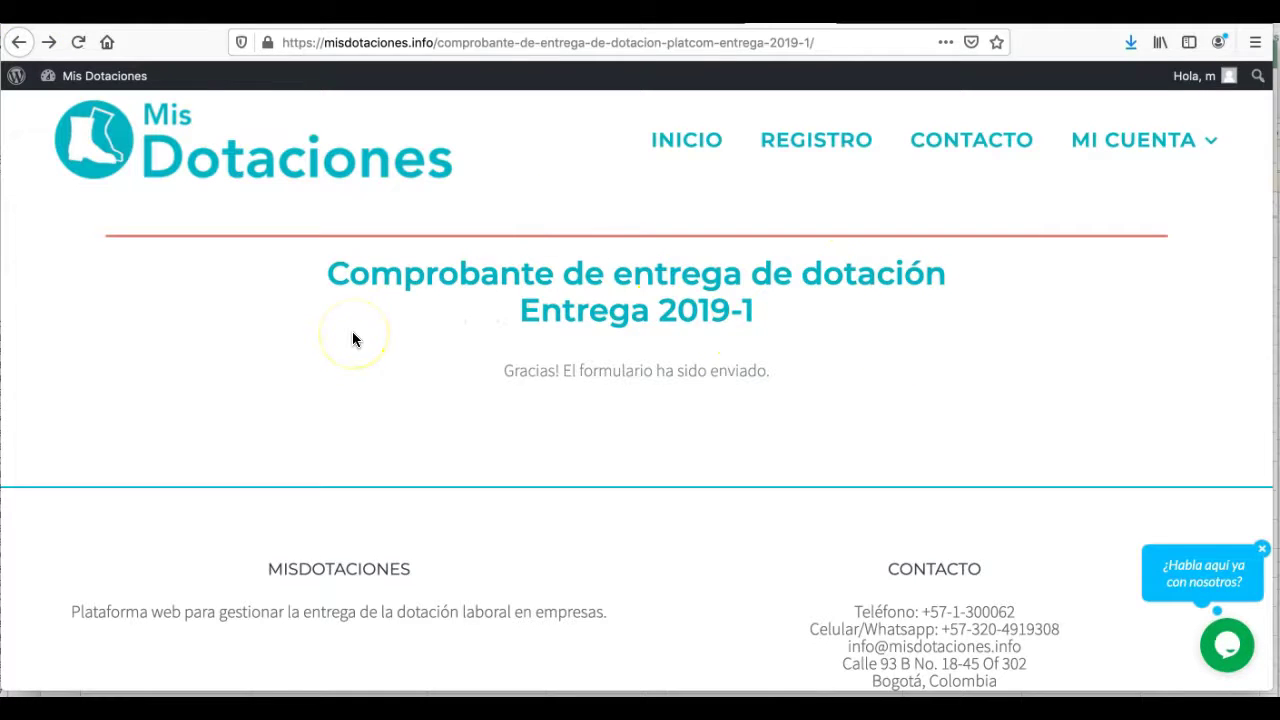
key("super+Tab")
key("super+Tab")
key("super+Tab")
scroll(361, 381, "up", 3)
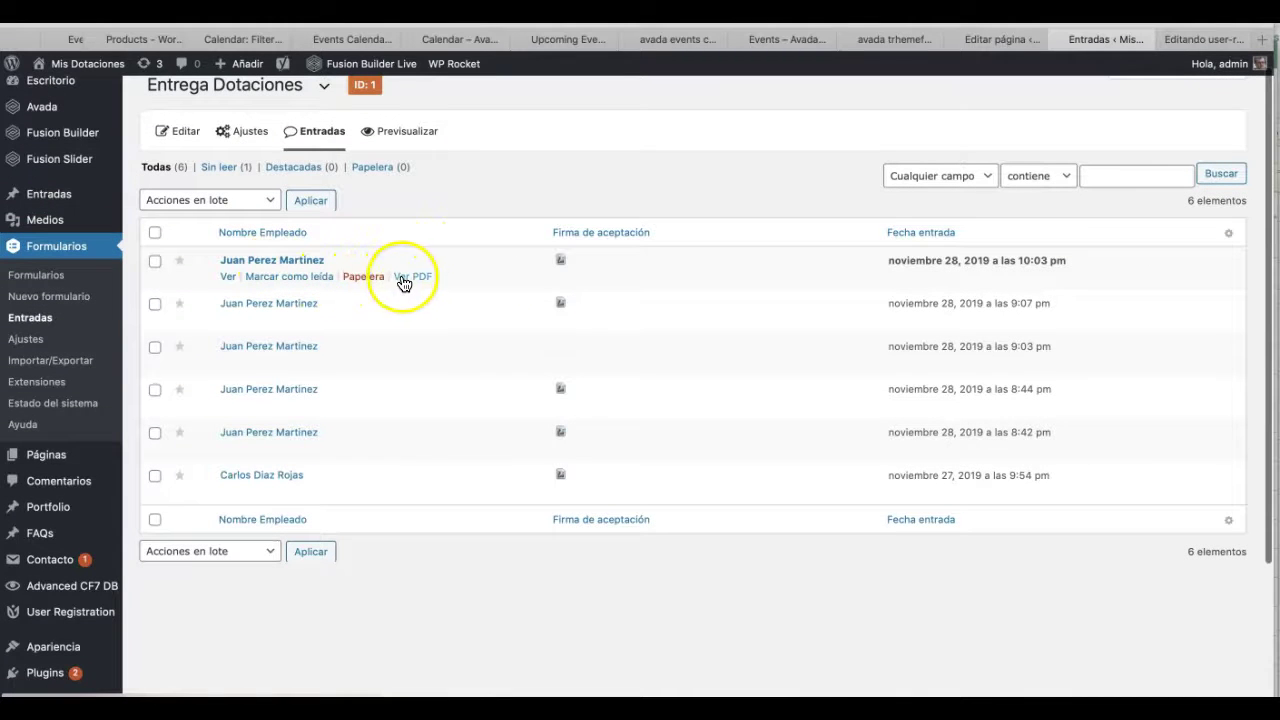
- Open Entrega Dotaciones entry #11 and review its items, photos, email, acceptance and signature
left_click(228, 277)
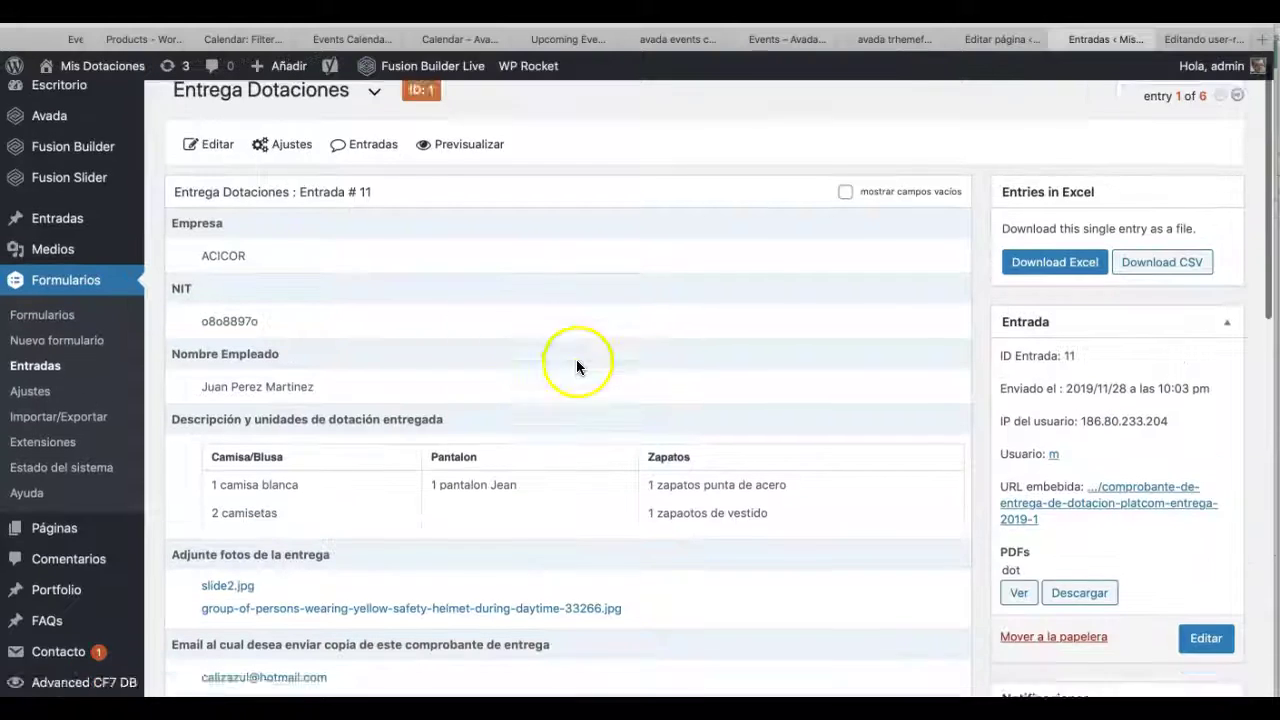
scroll(576, 359, "up", 1)
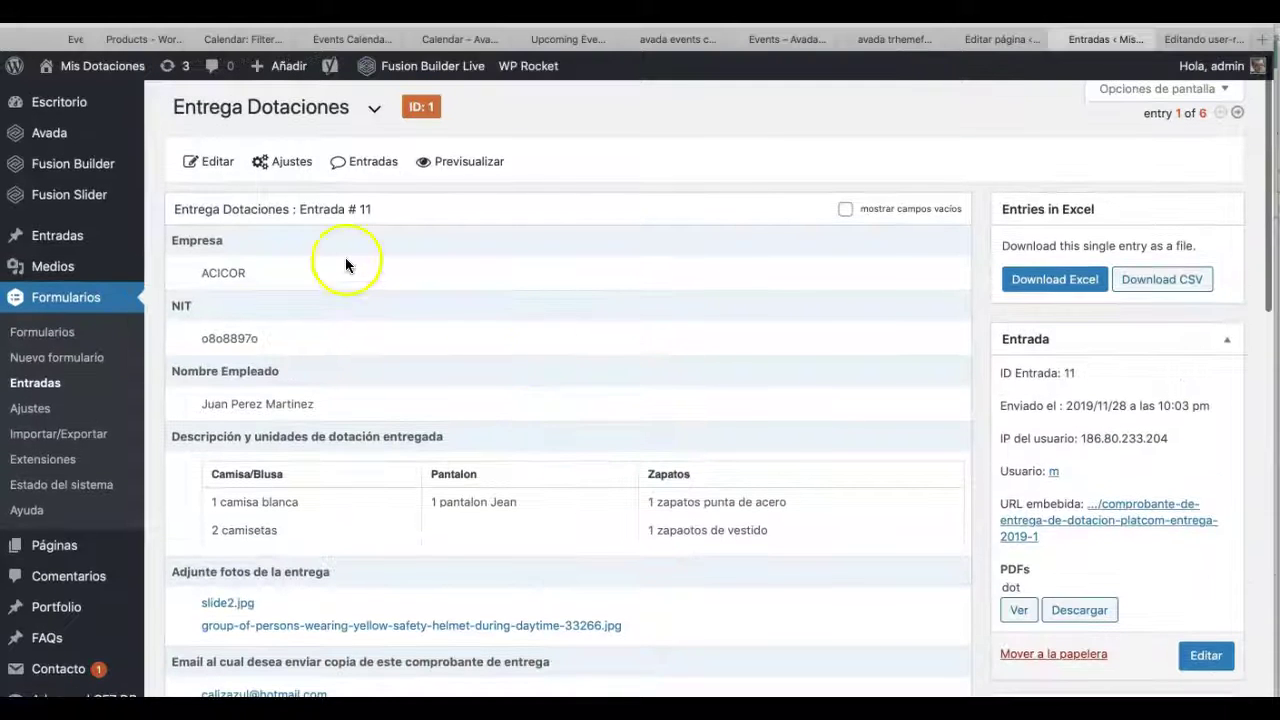
scroll(300, 280, "down", 1)
scroll(389, 372, "down", 2)
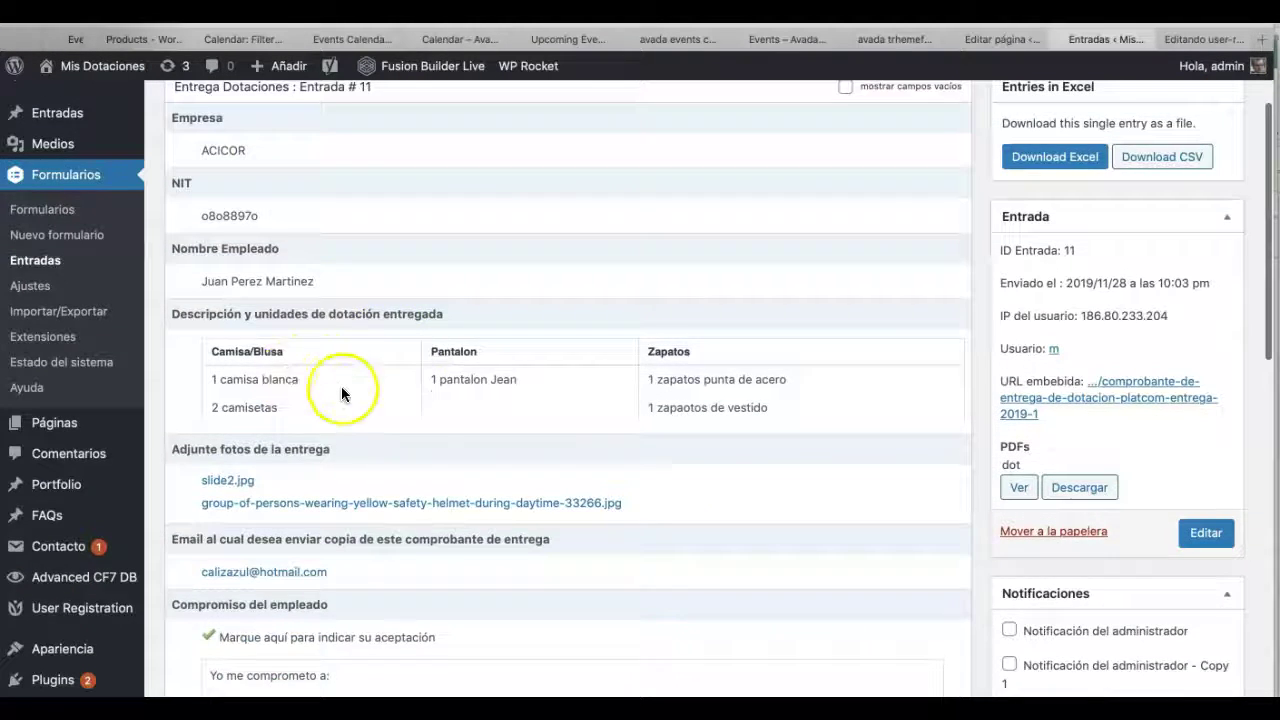
scroll(336, 386, "up", 3)
scroll(380, 330, "down", 6)
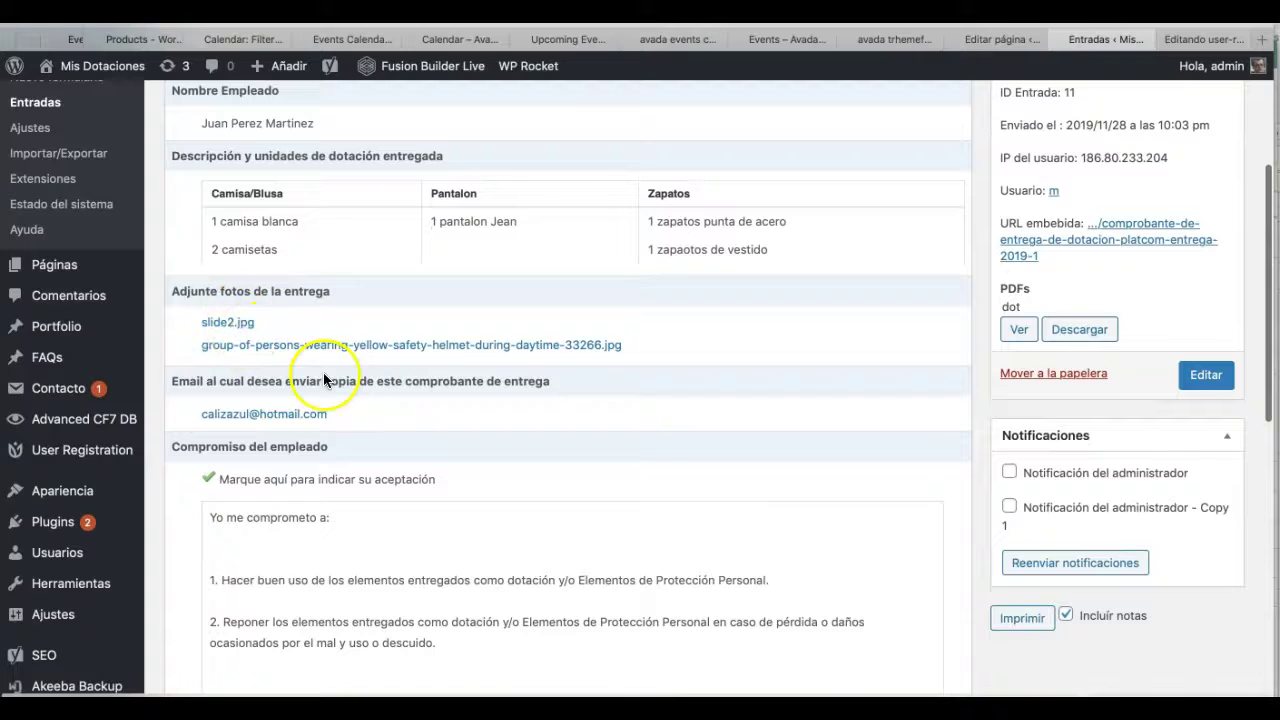
scroll(324, 374, "down", 8)
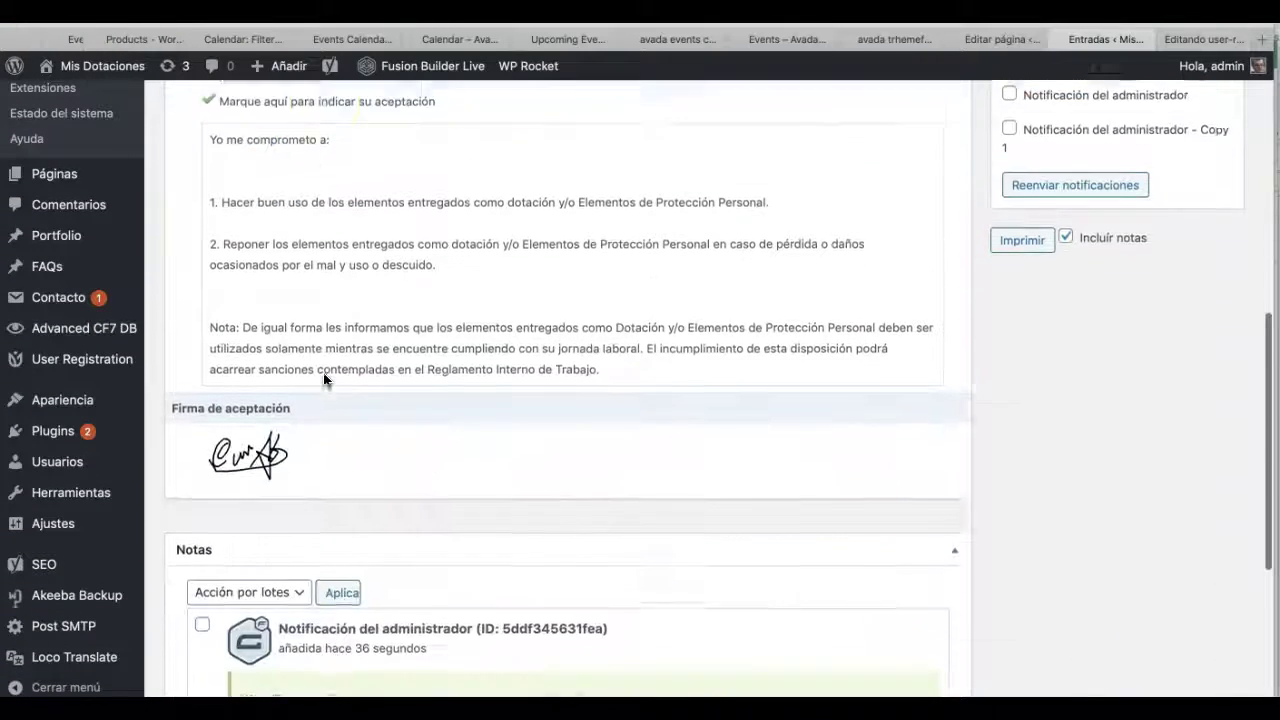
scroll(380, 429, "up", 11)
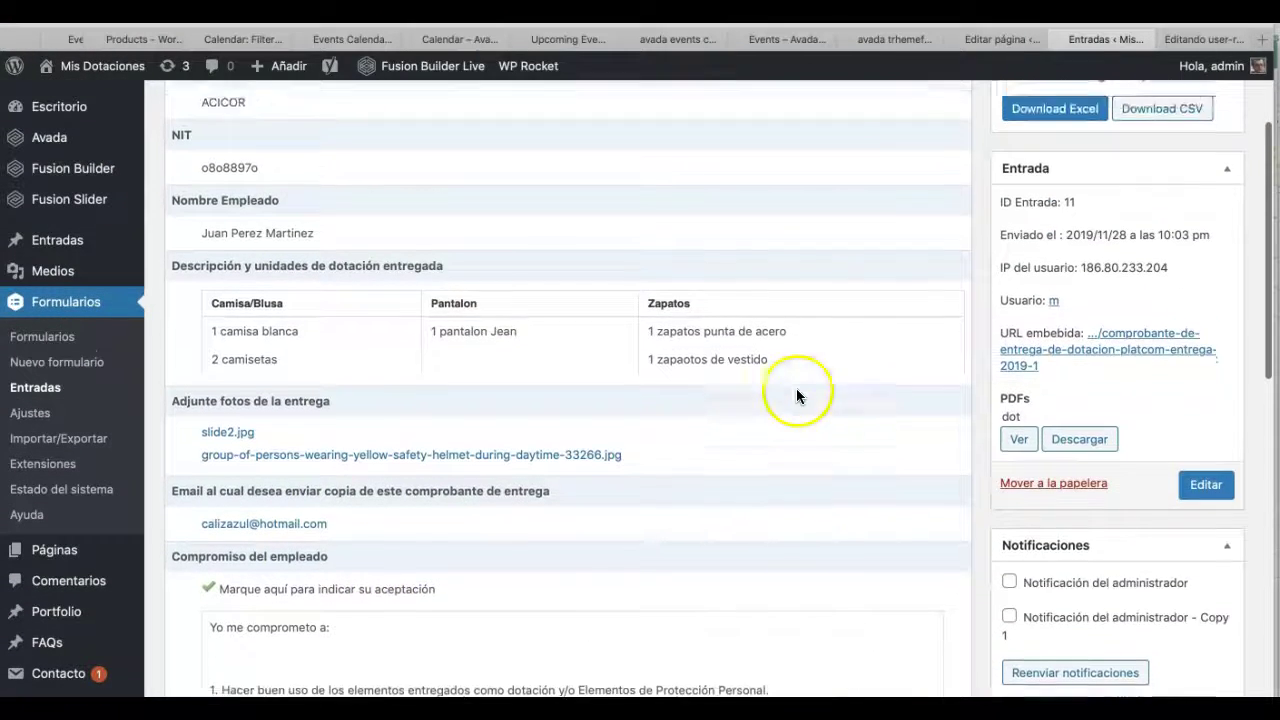
scroll(1063, 388, "down", 1)
scroll(1067, 385, "down", 1)
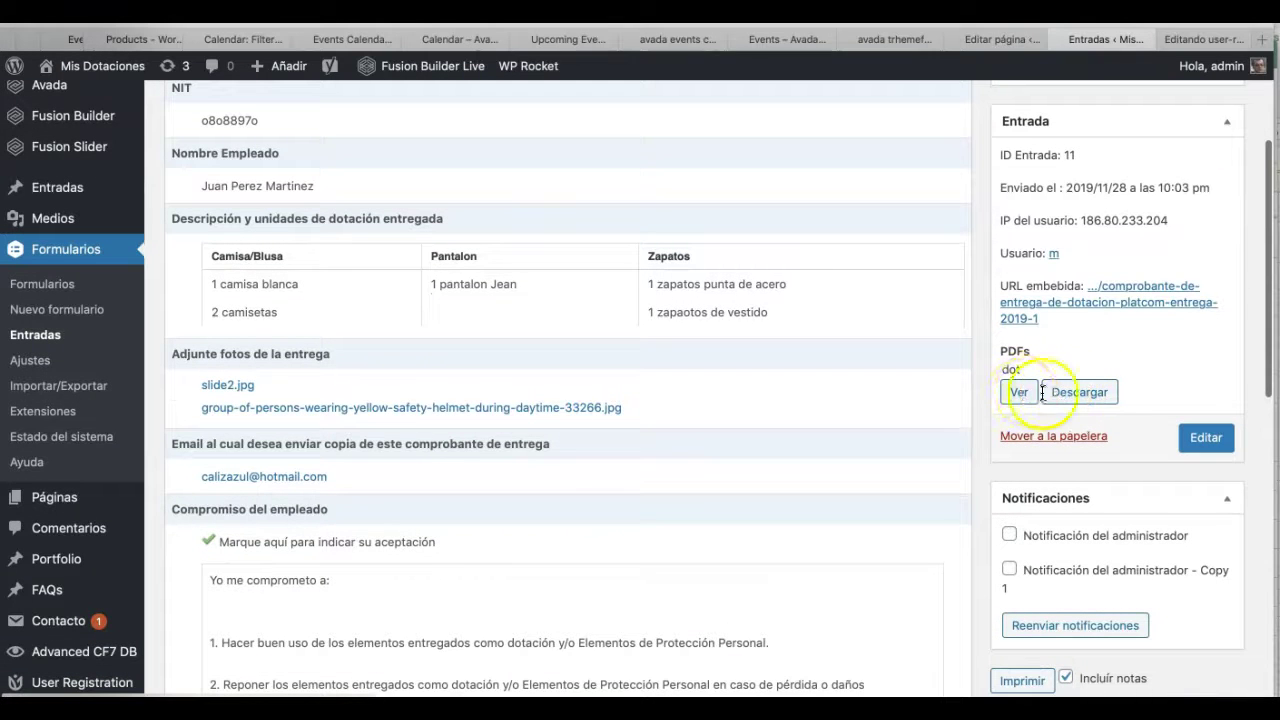
left_click(1018, 394)
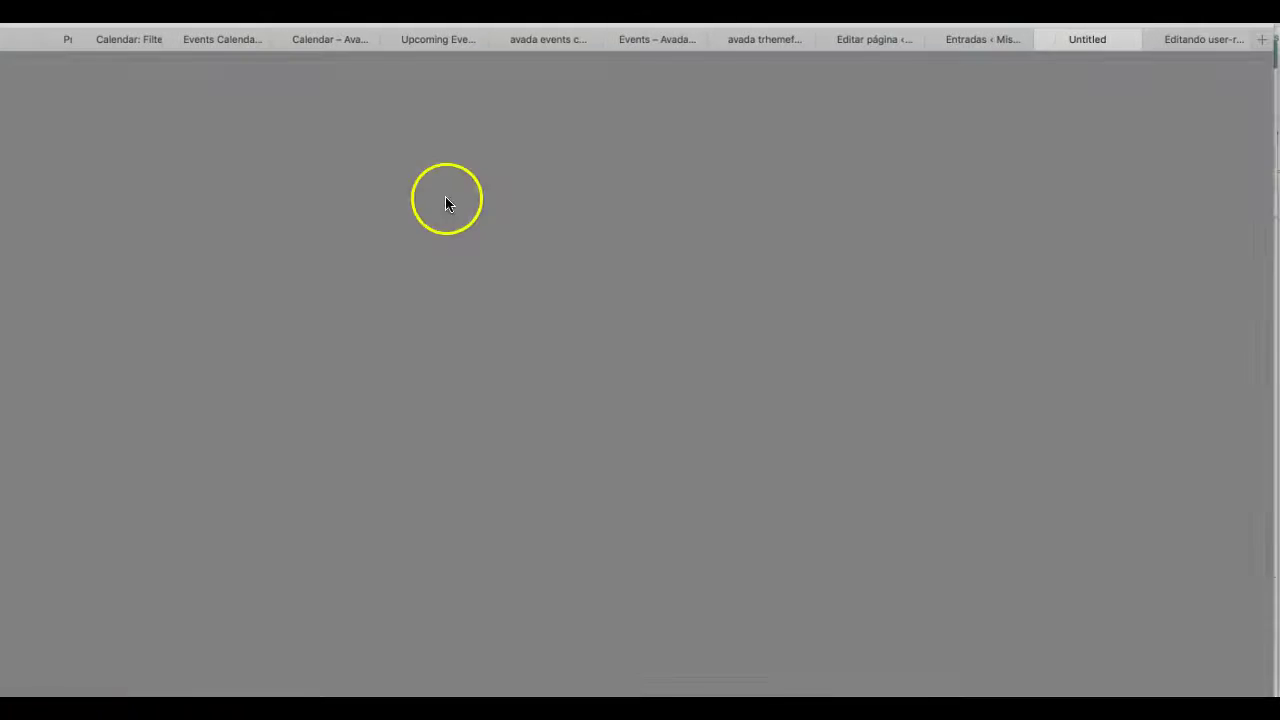
- Scroll through the generated PDF's items table, both photo names, commitment text and signature
scroll(526, 243, "down", 2)
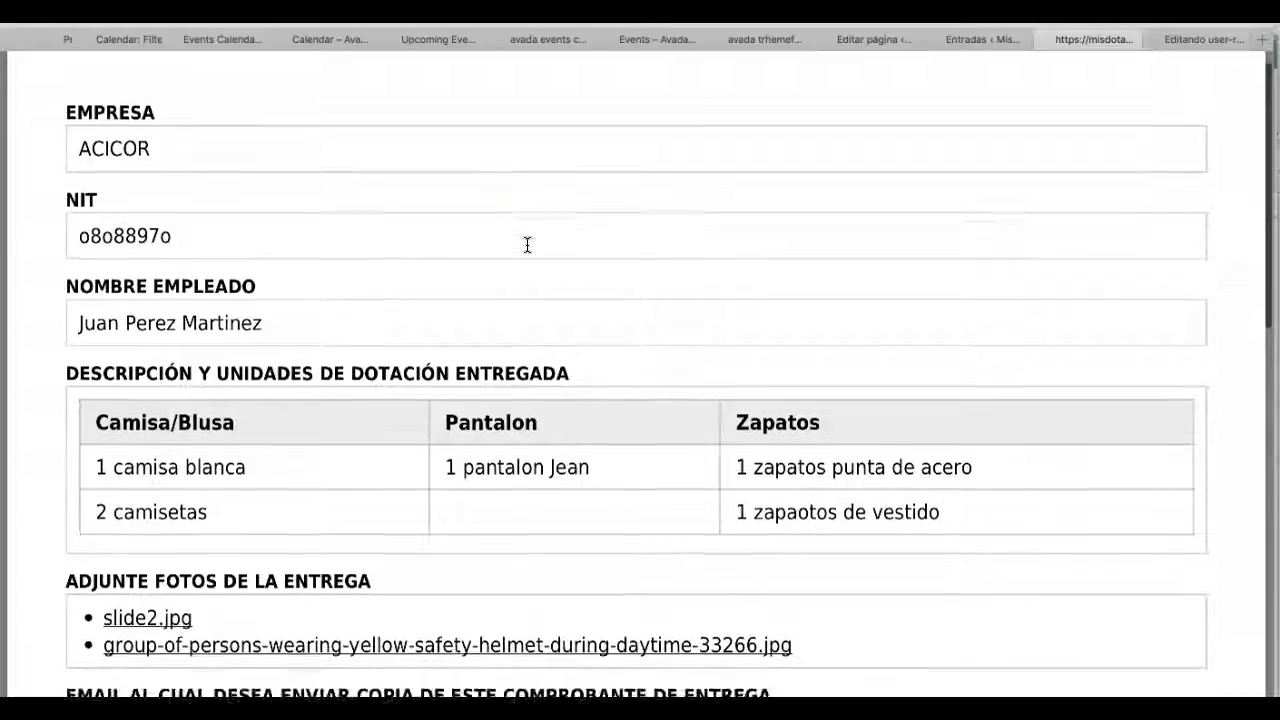
scroll(468, 372, "down", 10)
scroll(266, 371, "up", 10)
scroll(389, 363, "down", 10)
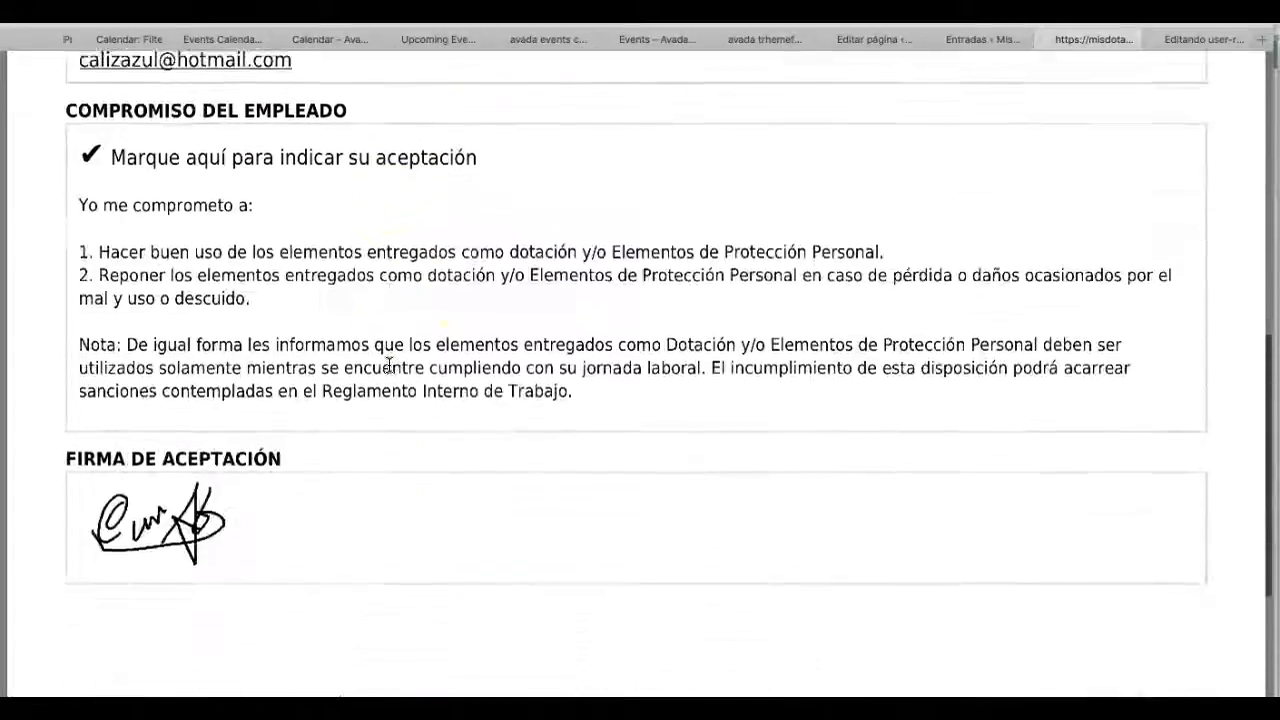
scroll(389, 364, "up", 10)
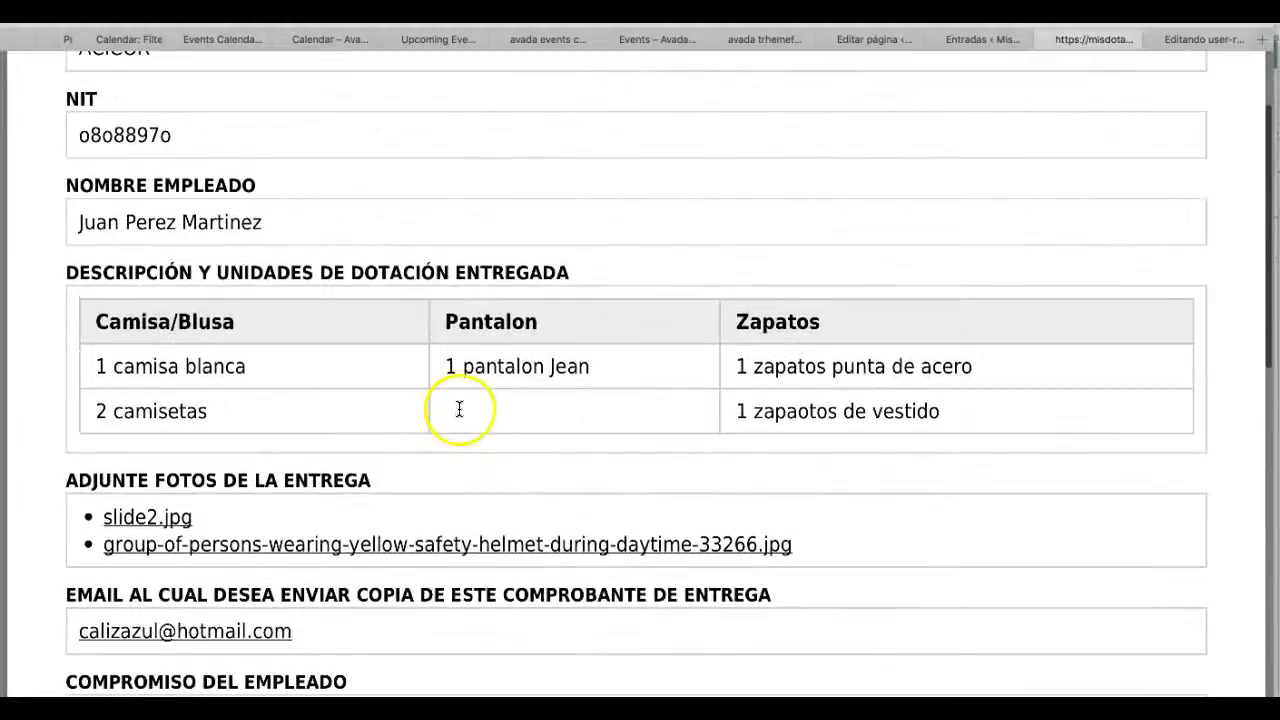
scroll(405, 429, "down", 10)
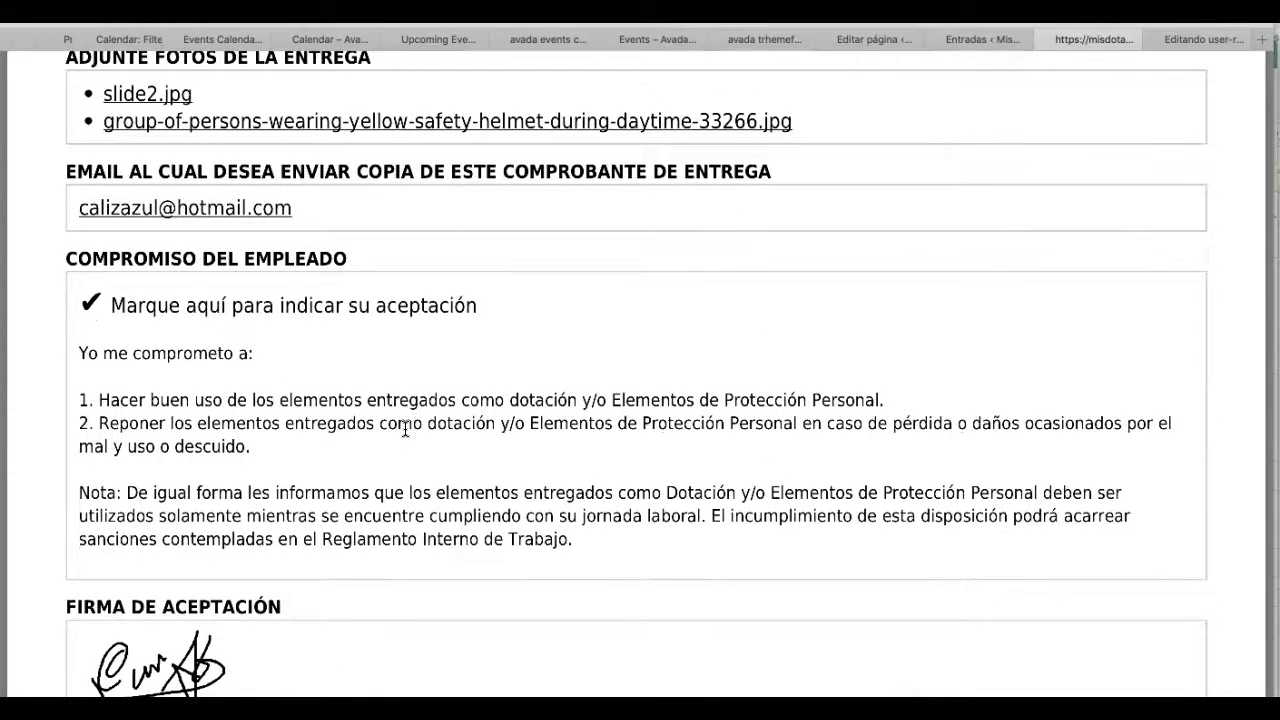
scroll(410, 435, "up", 5)
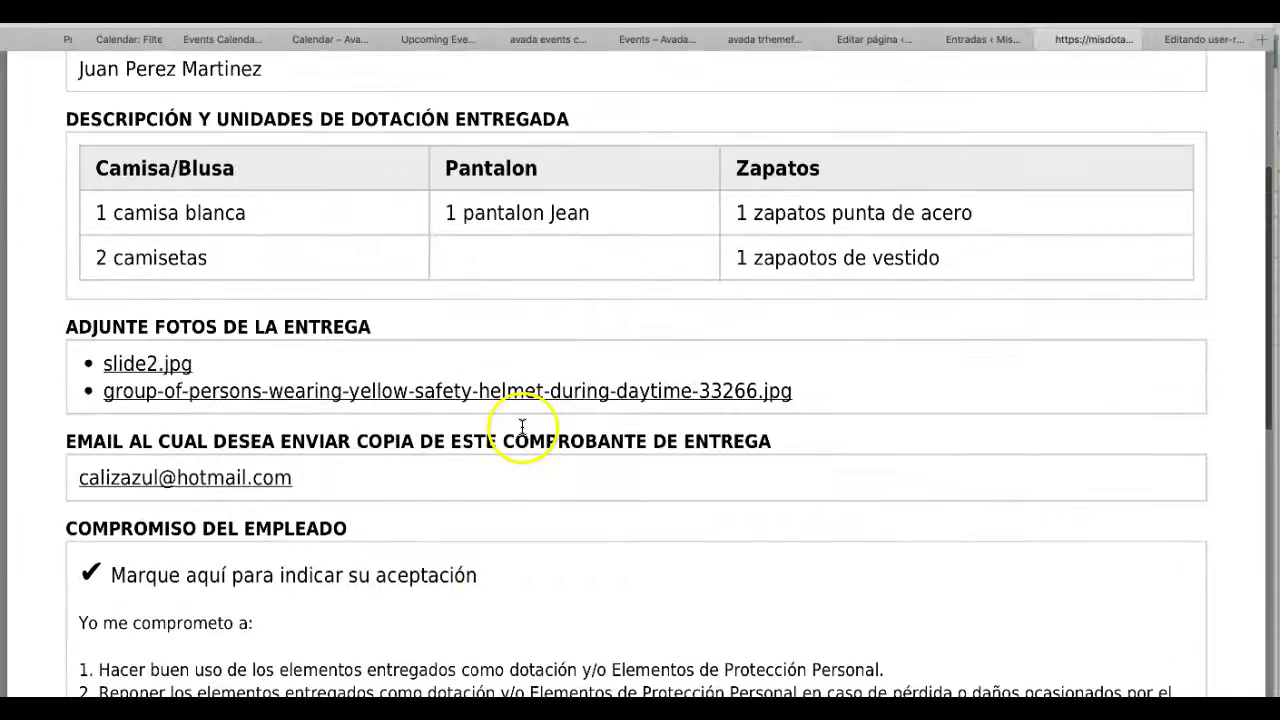
scroll(597, 484, "down", 3)
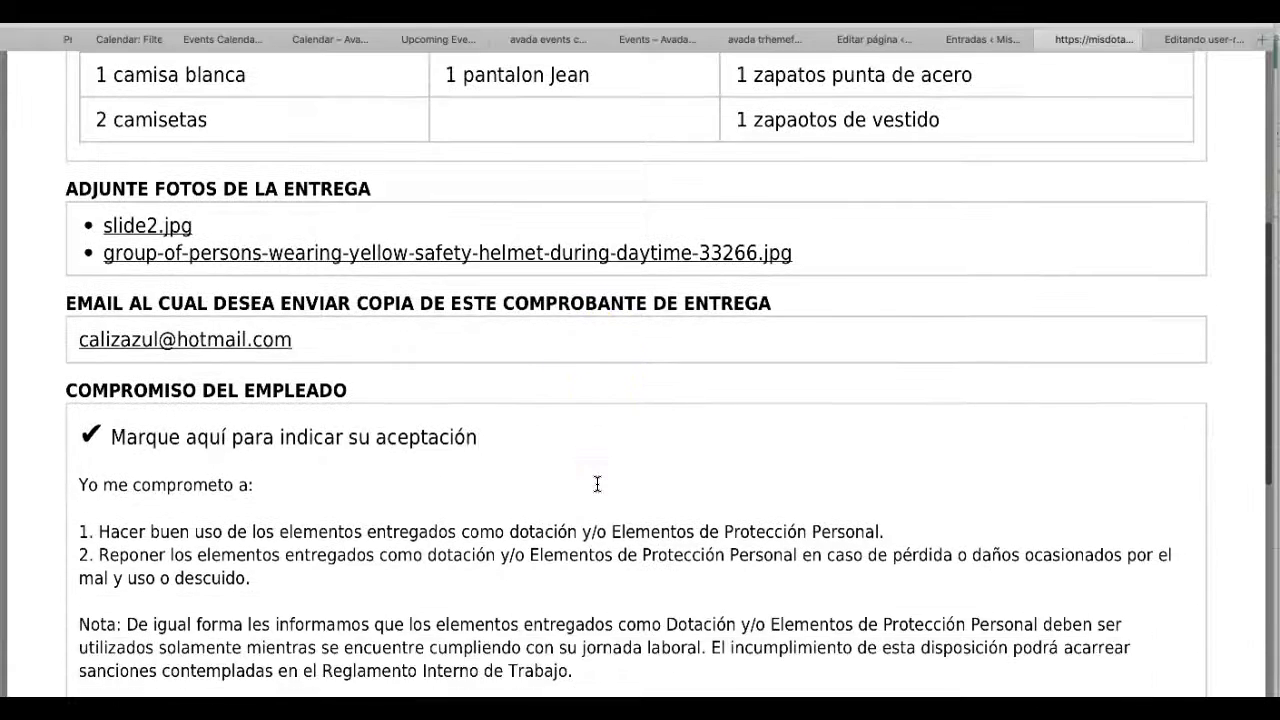
scroll(597, 484, "down", 6)
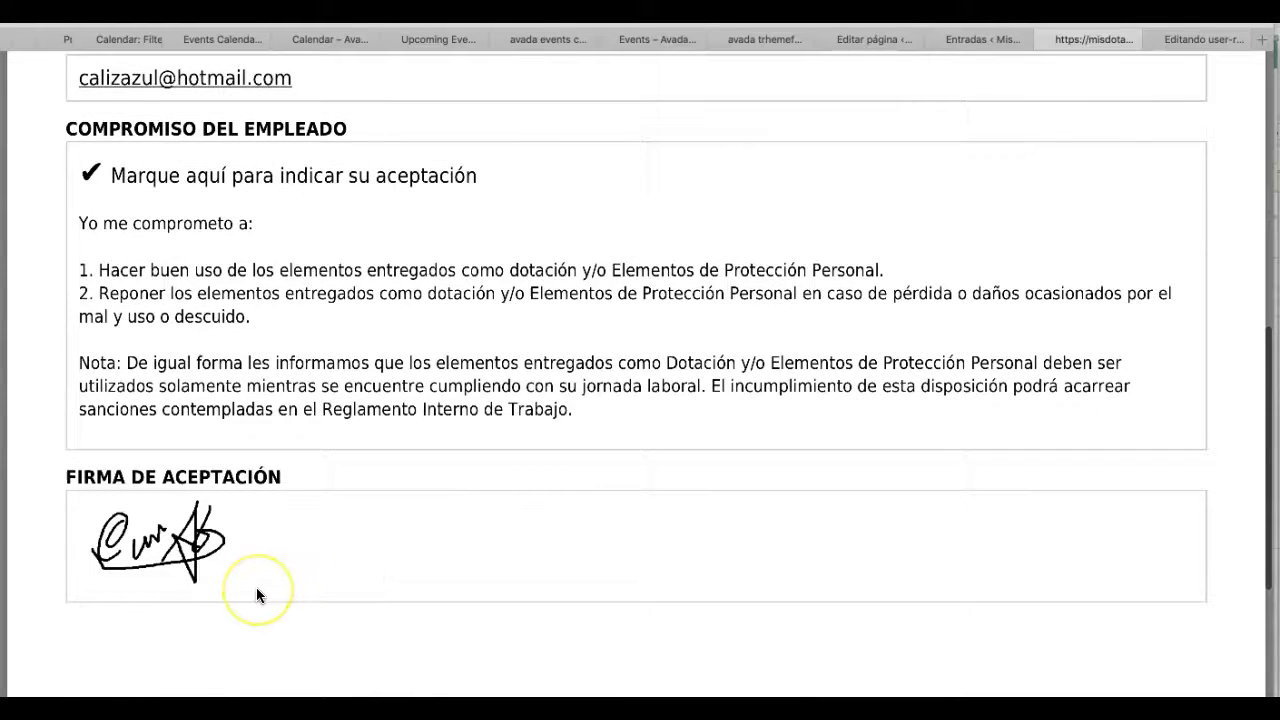
scroll(257, 590, "down", 1)
left_click(156, 640)
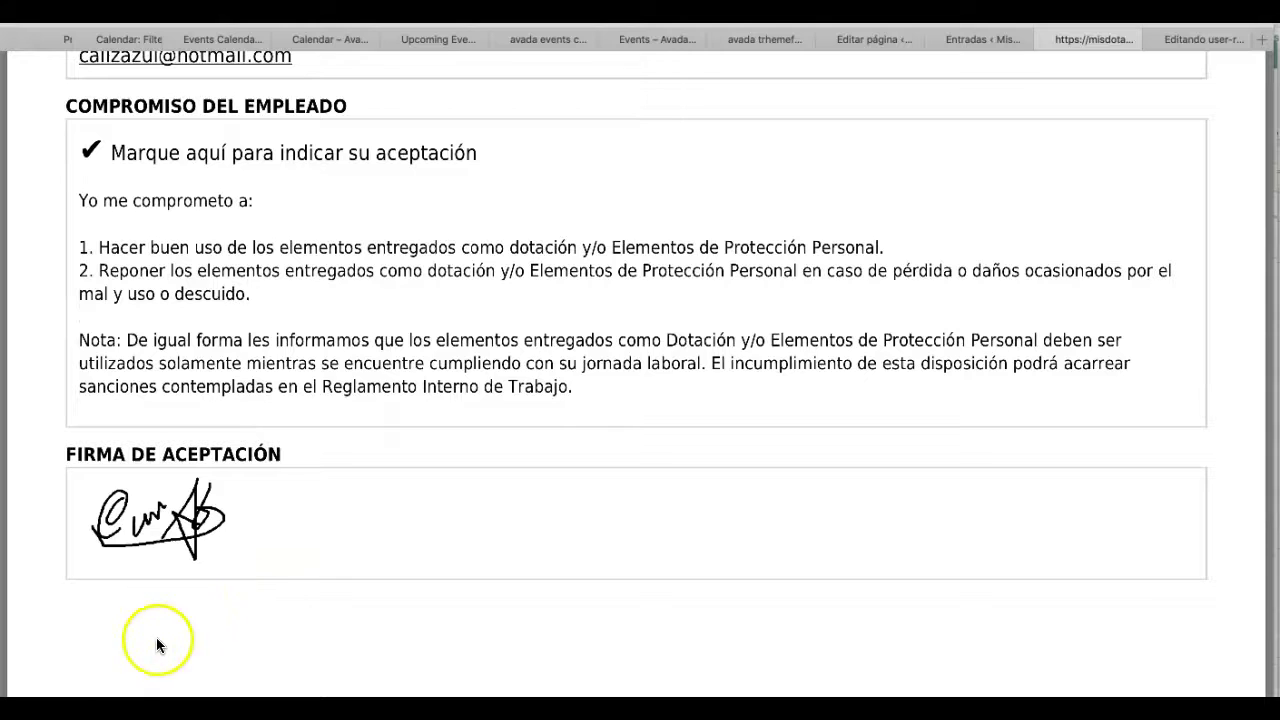